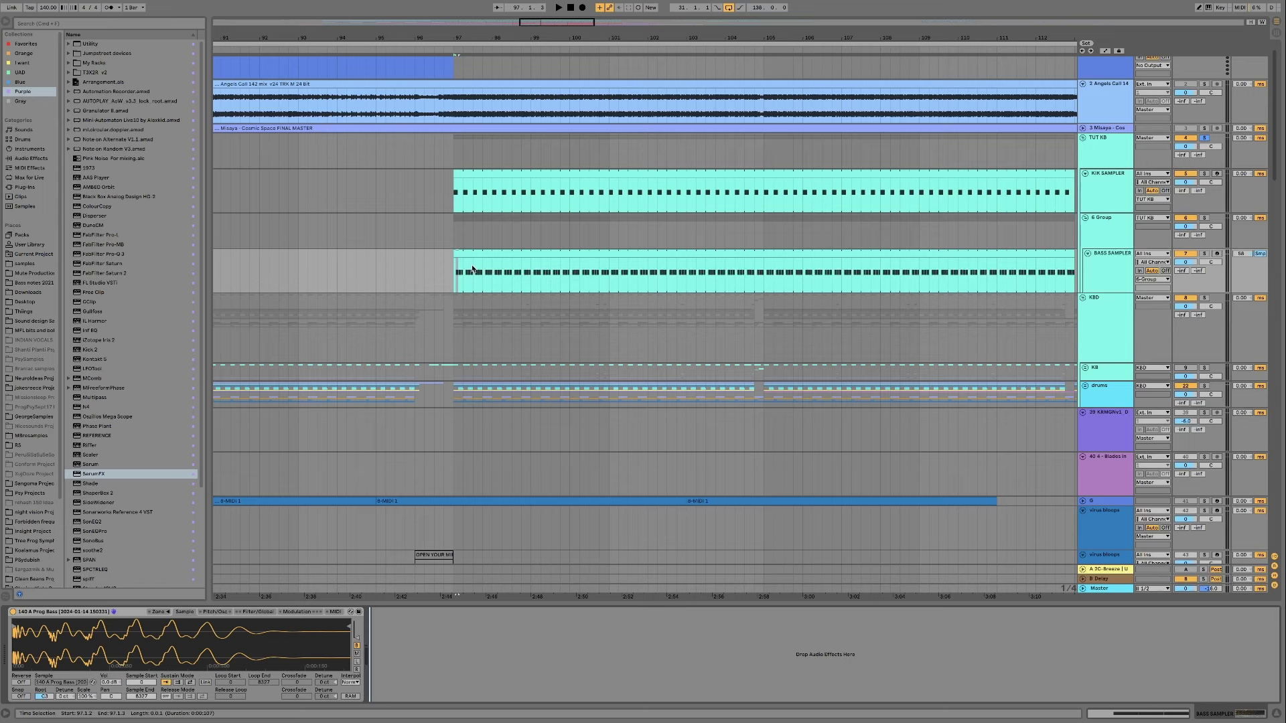
- Inspect the KIK SAMPLER and BASS SAMPLER clips and their devices, including the bass clip's MIDI notes
{"action": "left_click", "coordinate": [466, 181]}
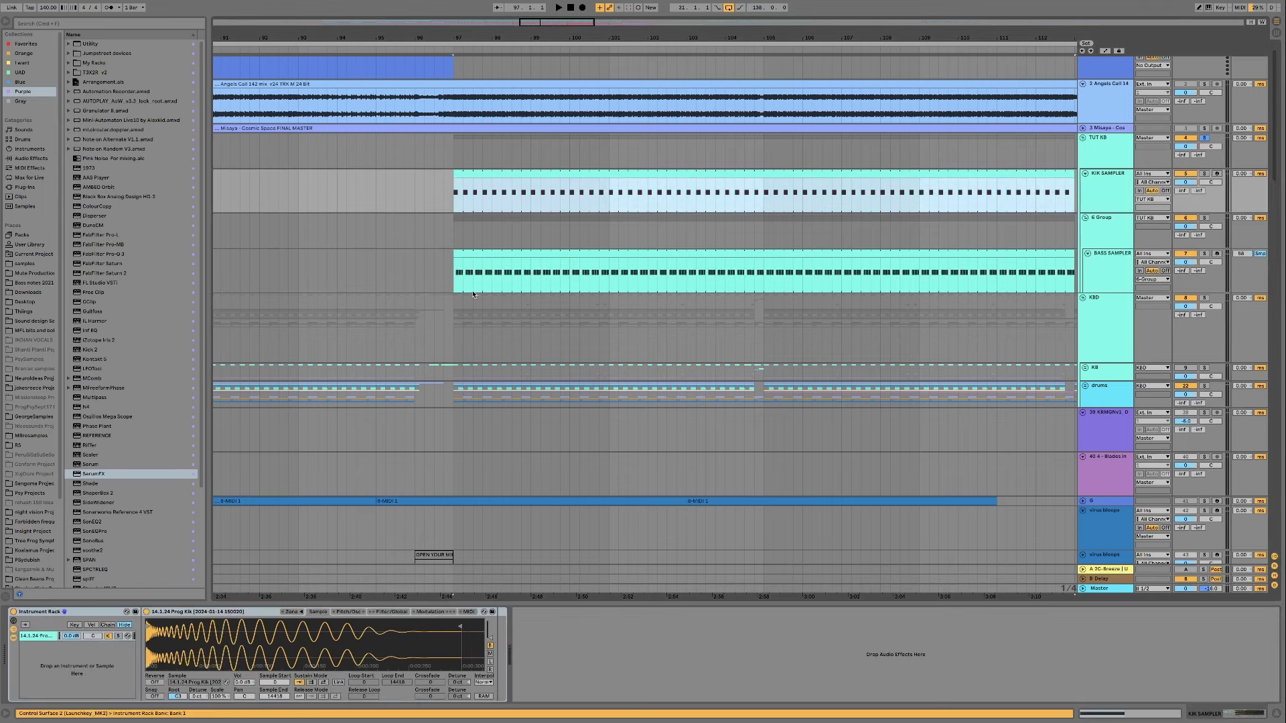
{"action": "left_click", "coordinate": [508, 263]}
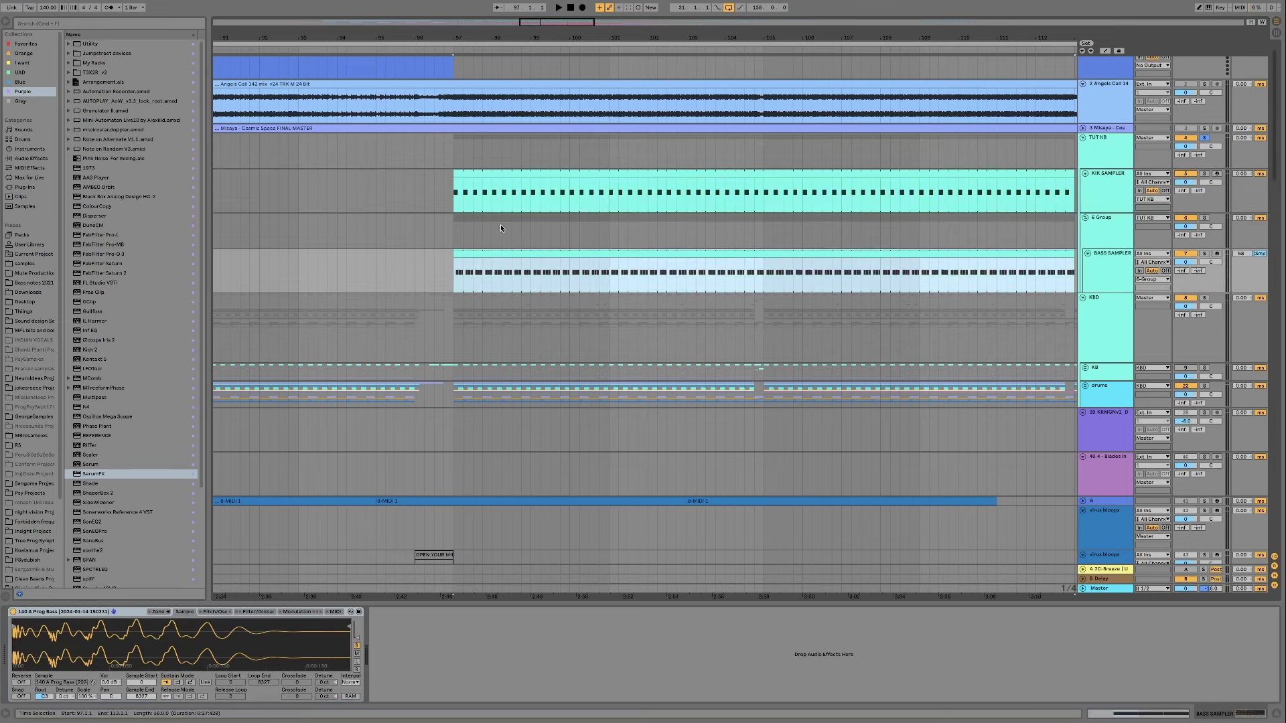
{"action": "double_click", "coordinate": [472, 254]}
{"action": "left_click", "coordinate": [664, 563]}
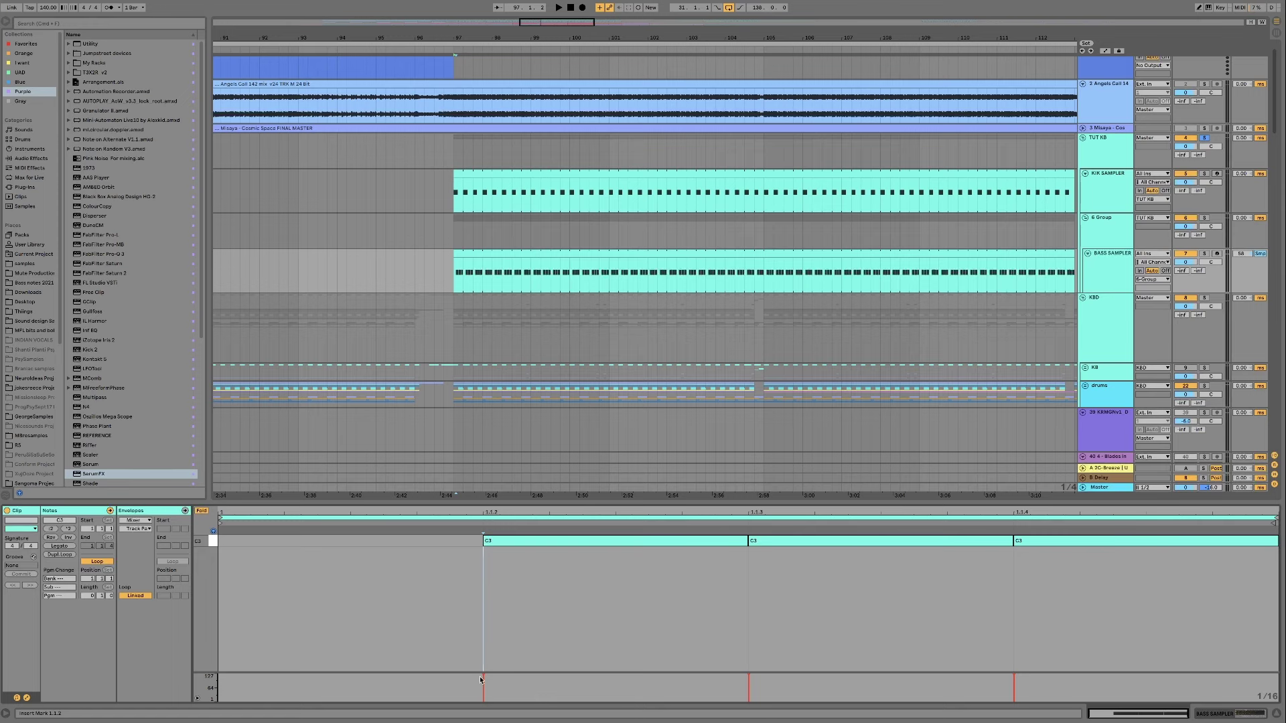
{"action": "left_click", "coordinate": [1099, 275]}
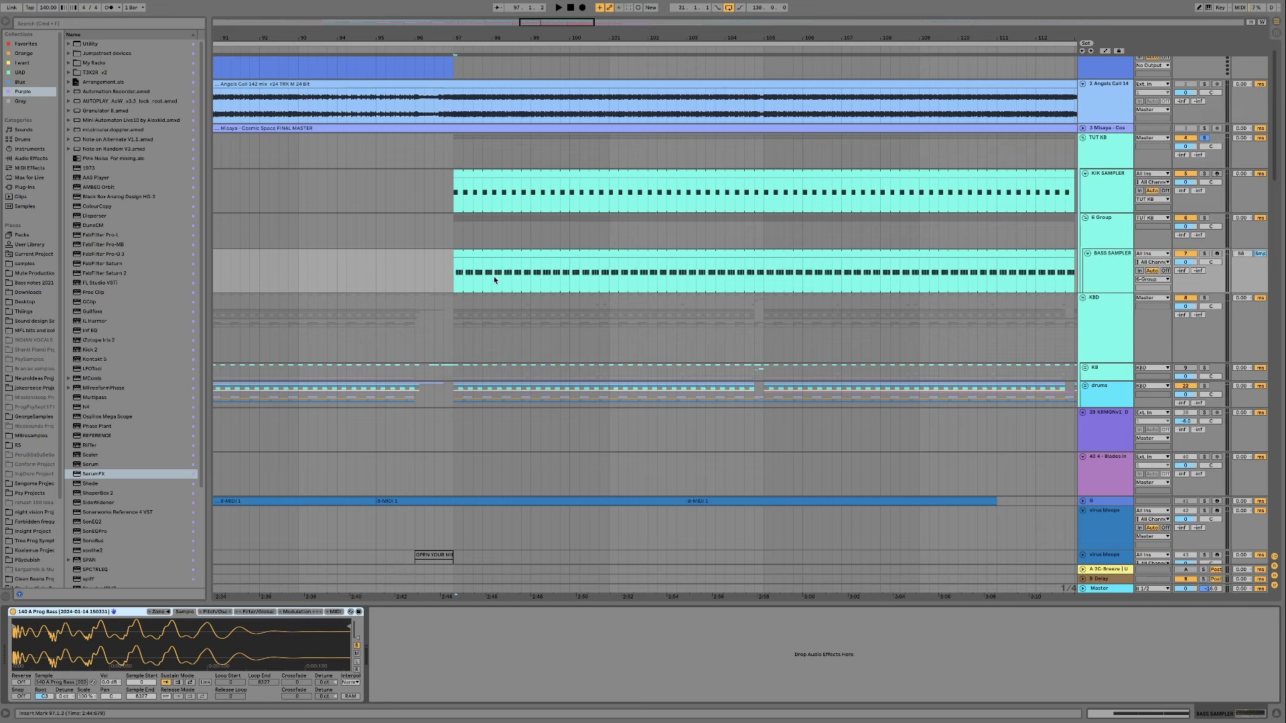
- Add a Compressor to the BASS SAMPLER track and enable its sidechain with KIK SAMPLER as the audio source
{"action": "left_click", "coordinate": [25, 159]}
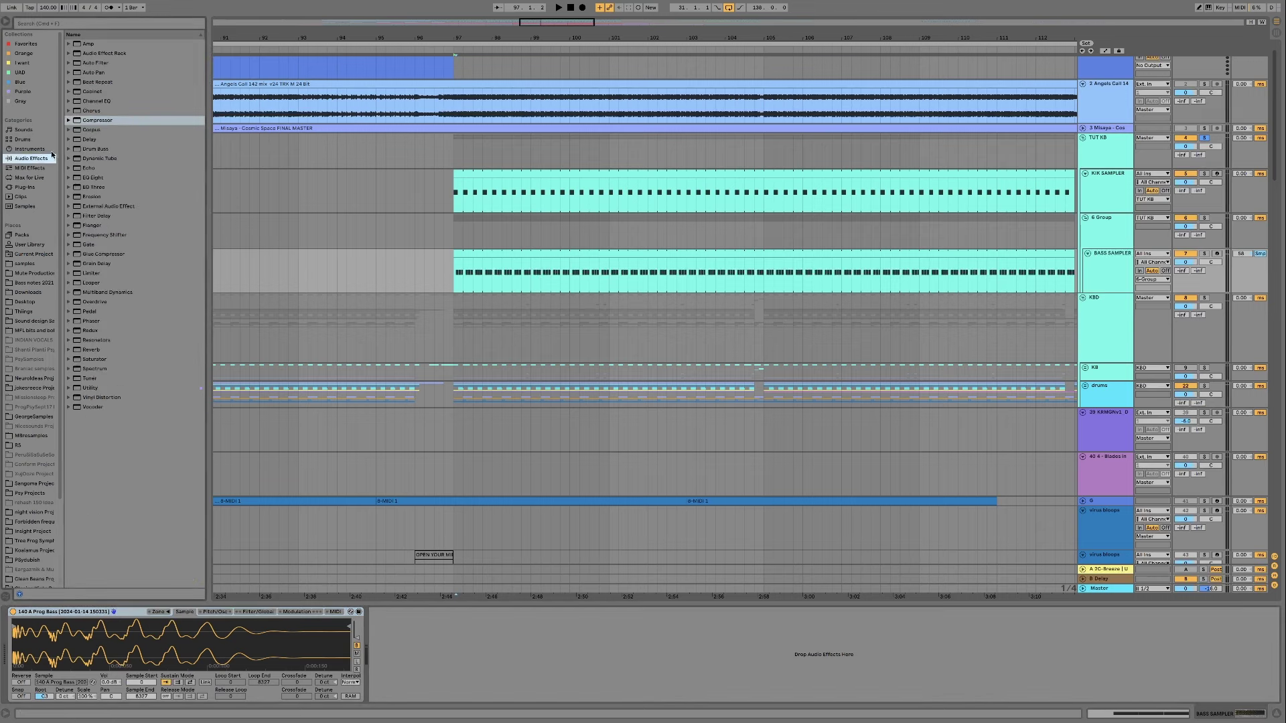
{"action": "left_click", "coordinate": [107, 121]}
{"action": "key", "text": "Return"}
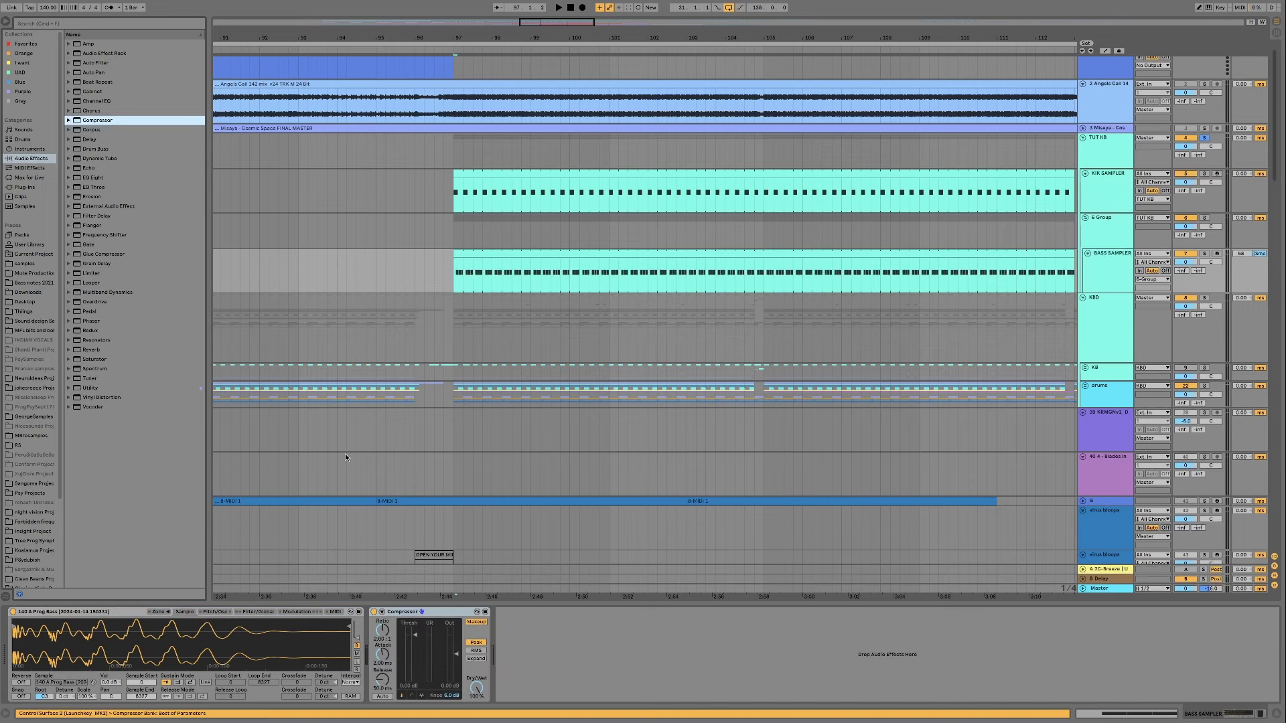
{"action": "left_click", "coordinate": [382, 611]}
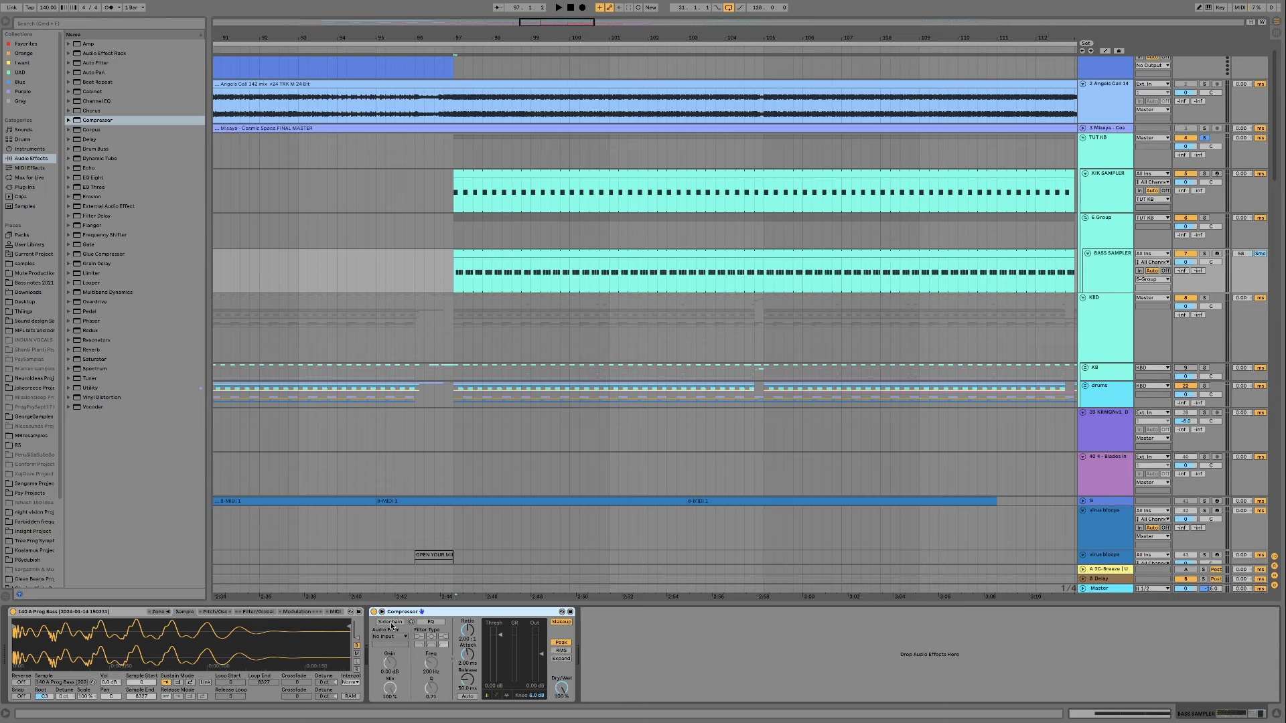
{"action": "left_click", "coordinate": [390, 622]}
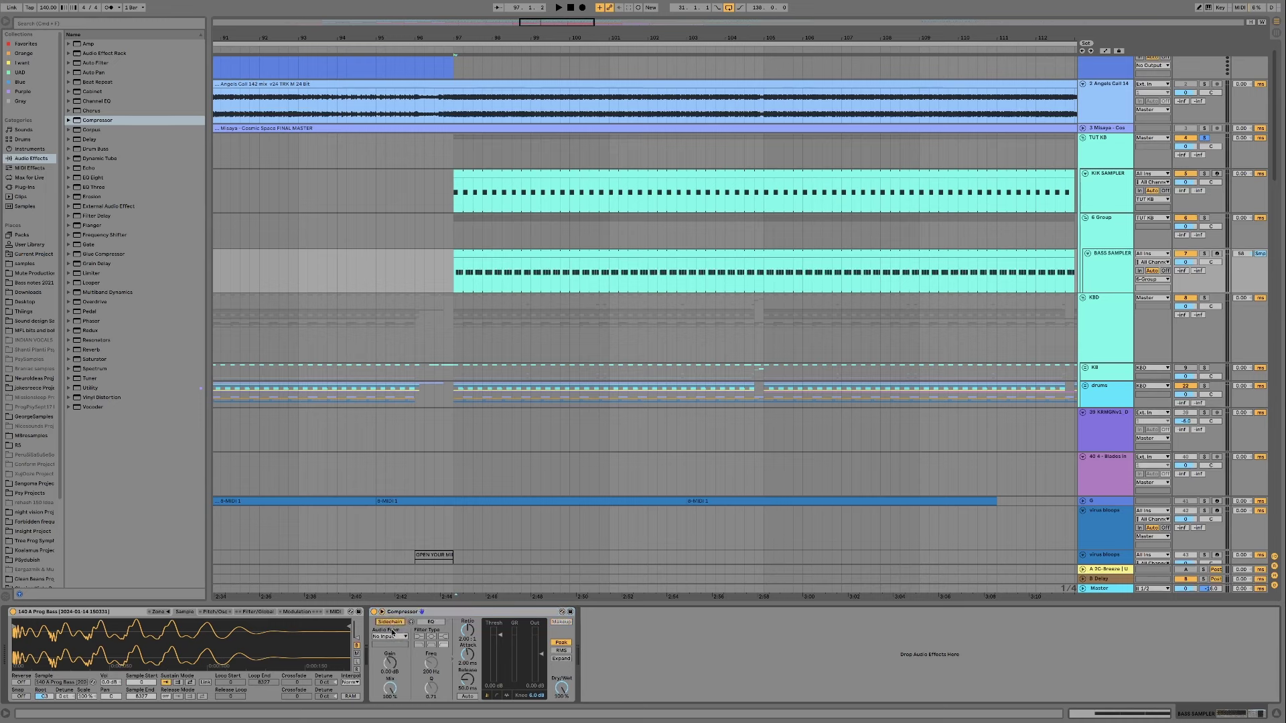
{"action": "left_click", "coordinate": [388, 636]}
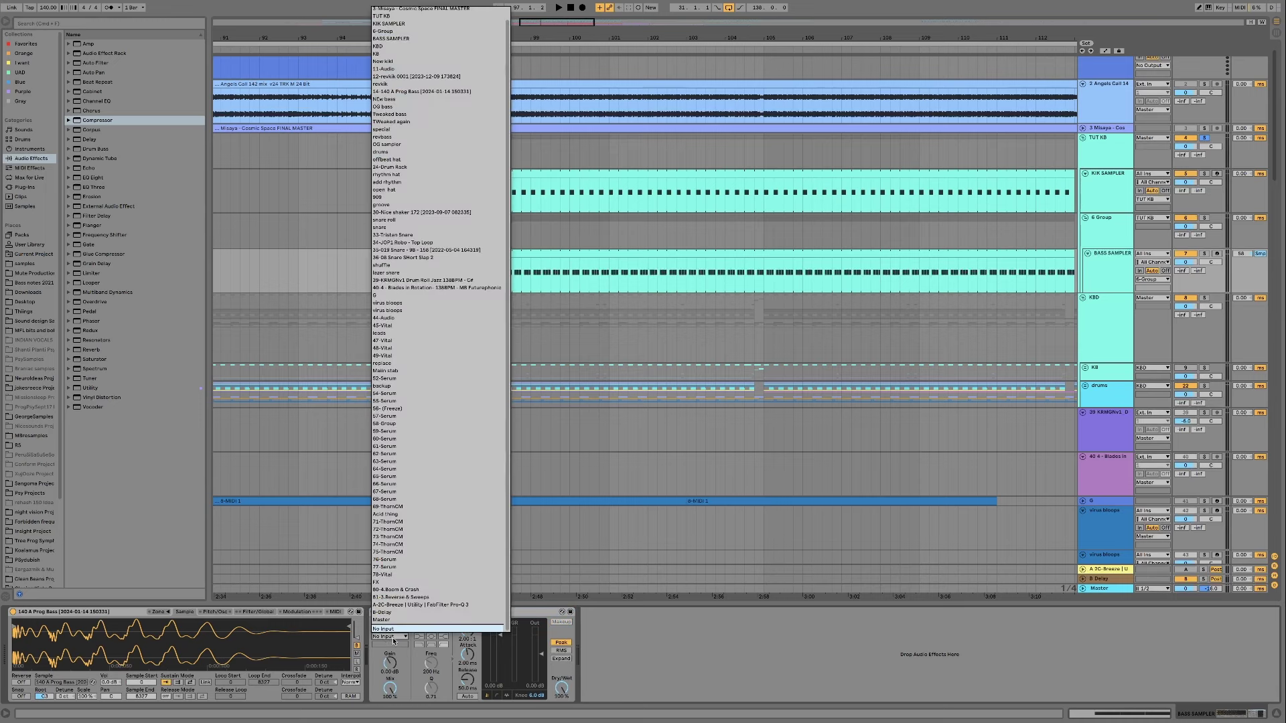
{"action": "left_click", "coordinate": [409, 24]}
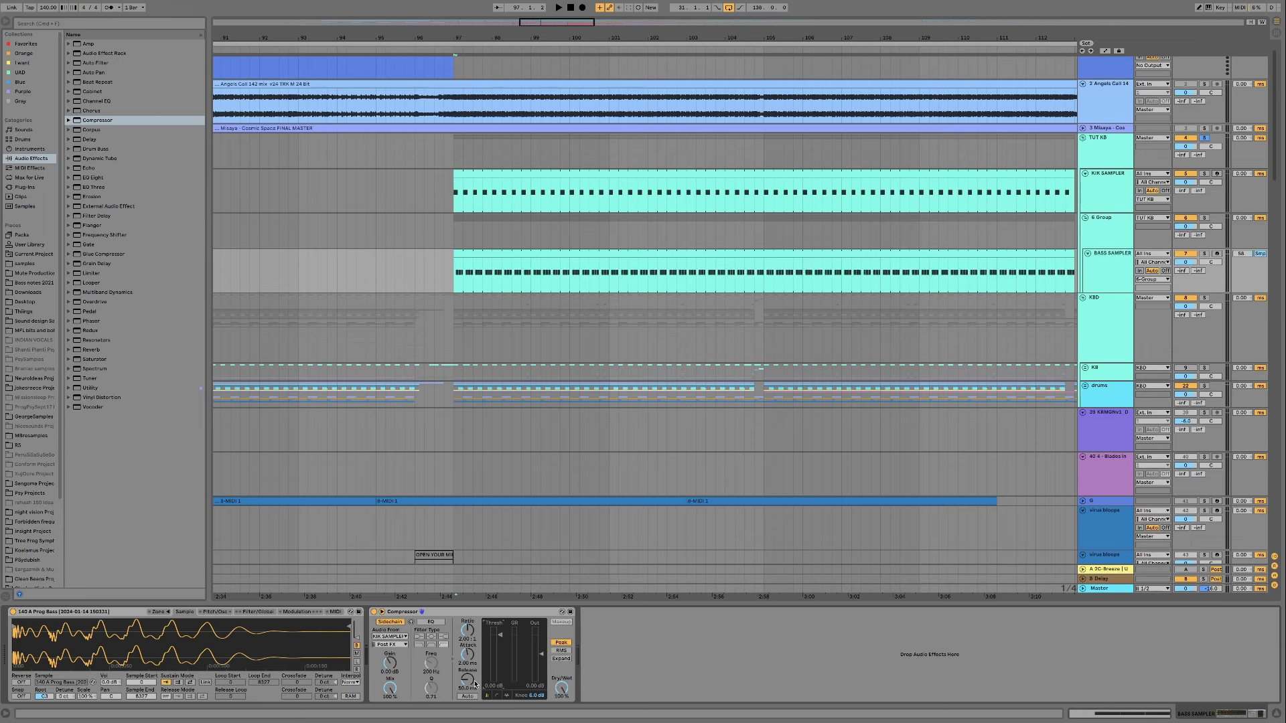
- Lower the Compressor's threshold to -41.4 dB during playback and examine the combined kick and bass waveform in the Mega Scope
{"action": "key", "text": "space"}
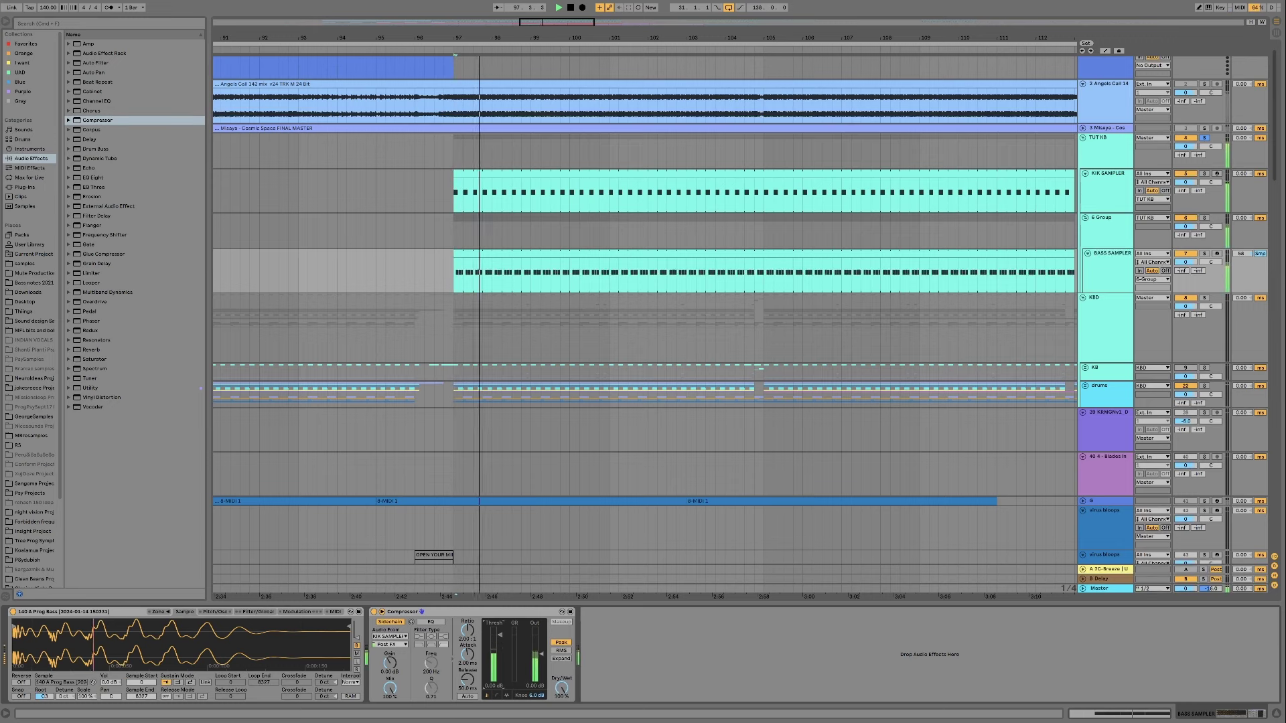
{"action": "left_click_drag", "start_coordinate": [499, 635], "coordinate": [500, 674]}
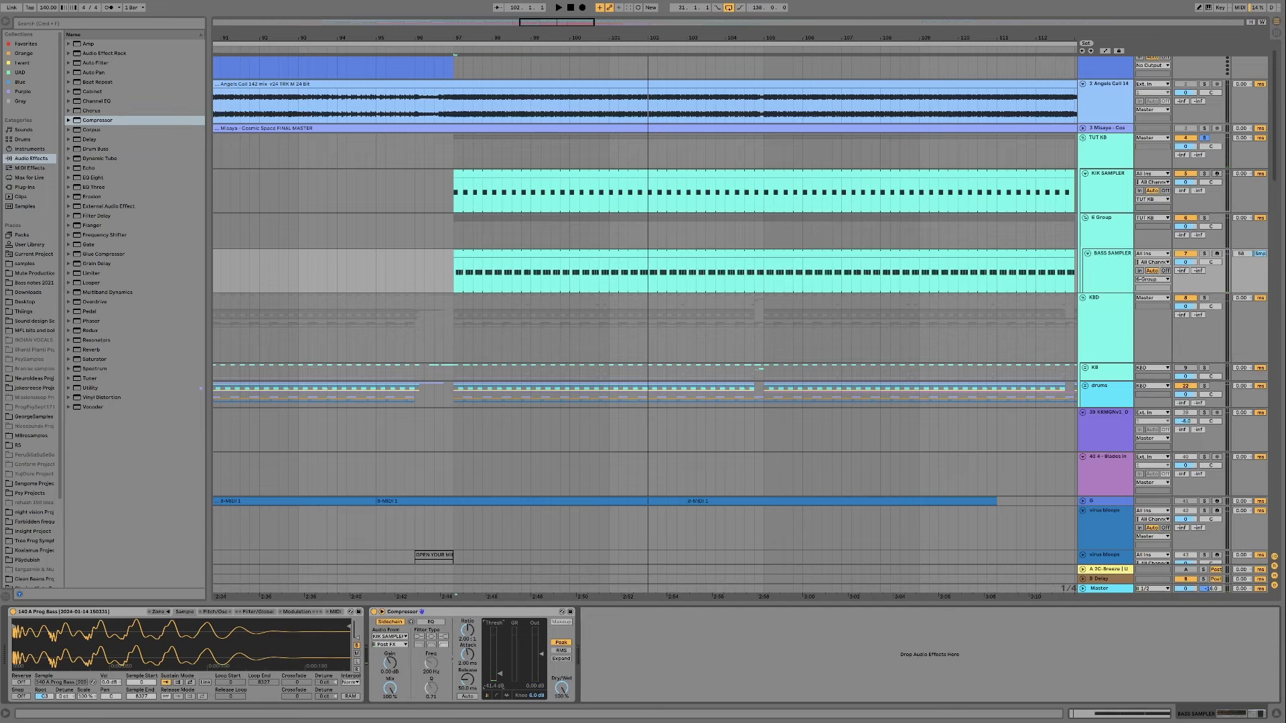
{"action": "left_click_drag", "start_coordinate": [0, 95], "coordinate": [804, 315]}
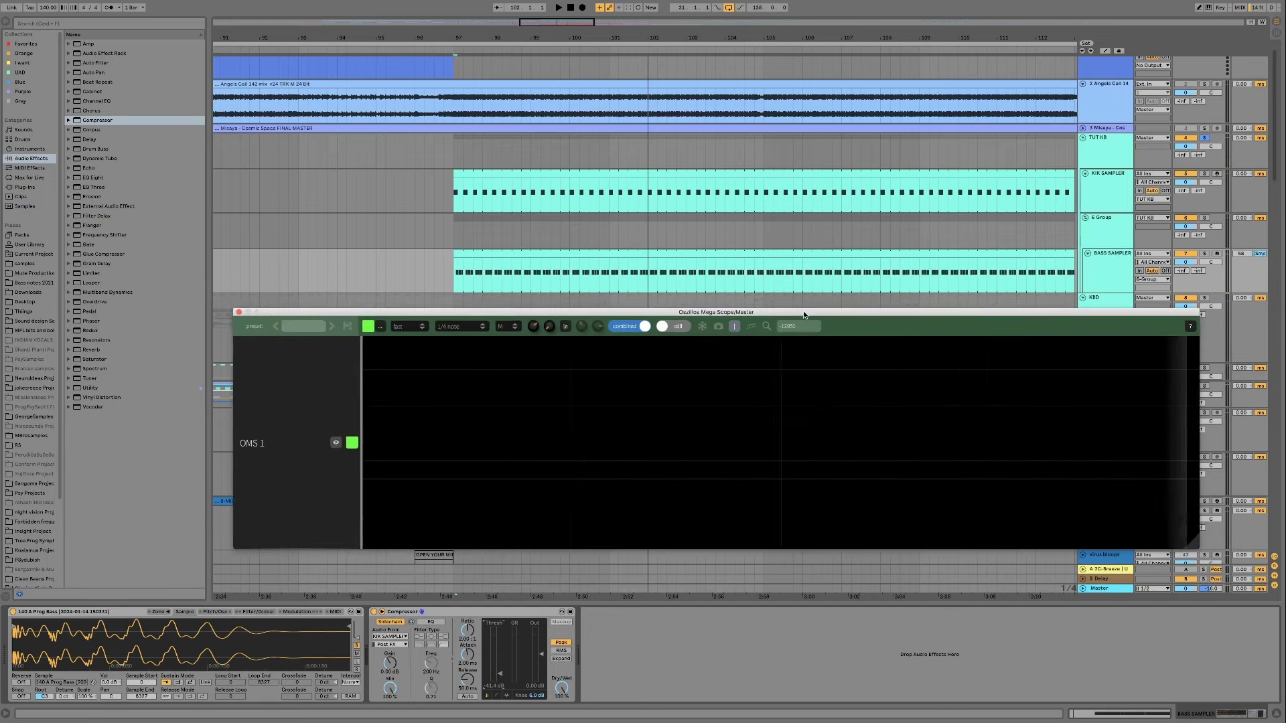
{"action": "key", "text": "space"}
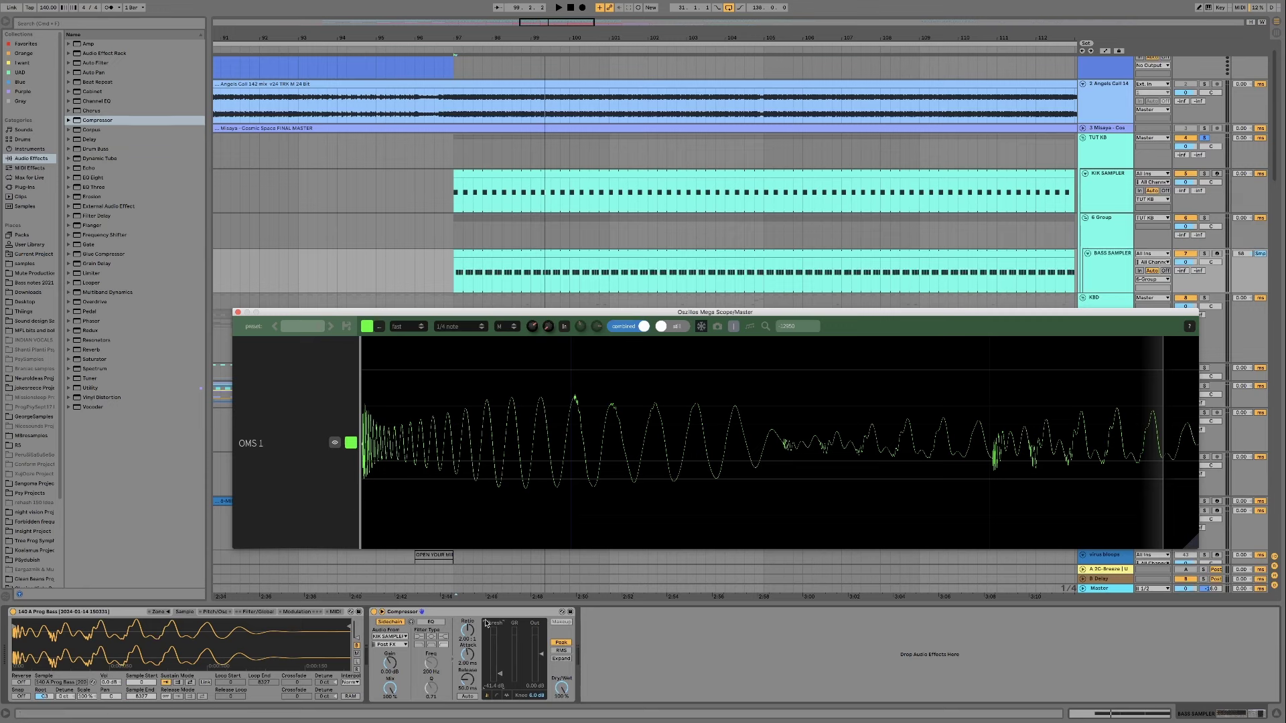
- Enable the Compressor's sidechain EQ, raise its filter frequency to about 4.9 kHz and play the section
{"action": "left_click", "coordinate": [442, 616]}
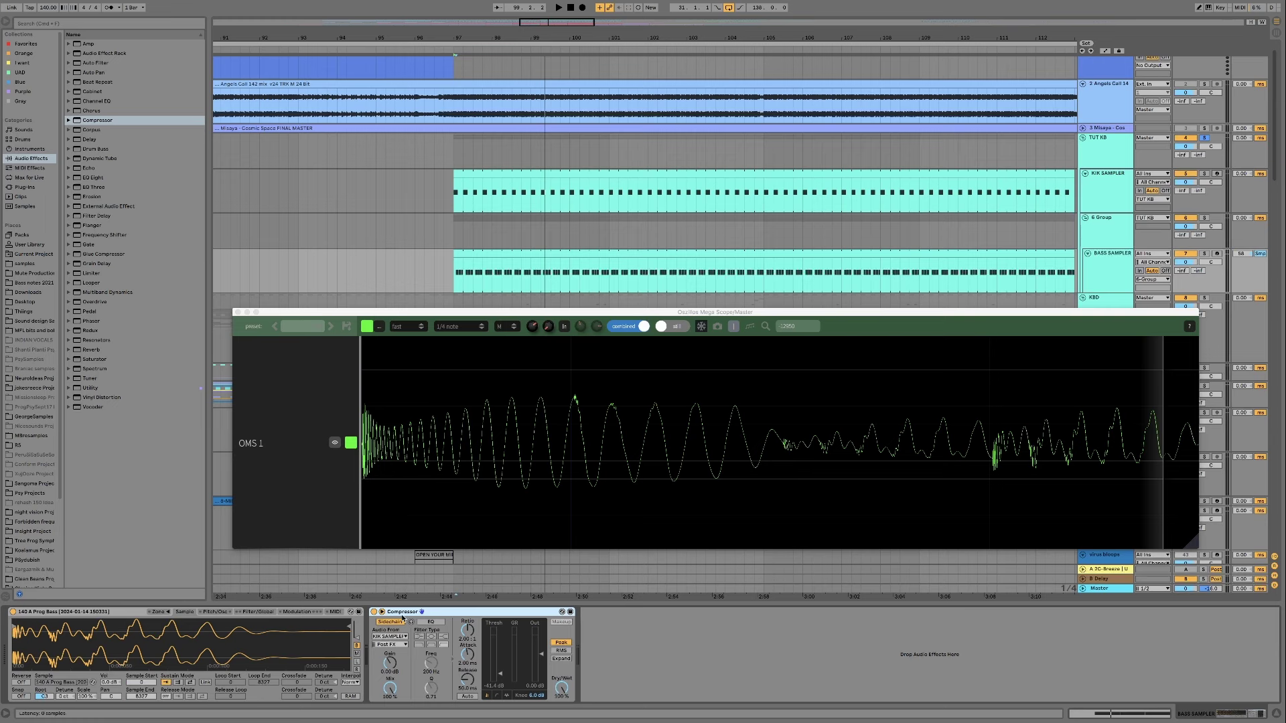
{"action": "left_click", "coordinate": [429, 622]}
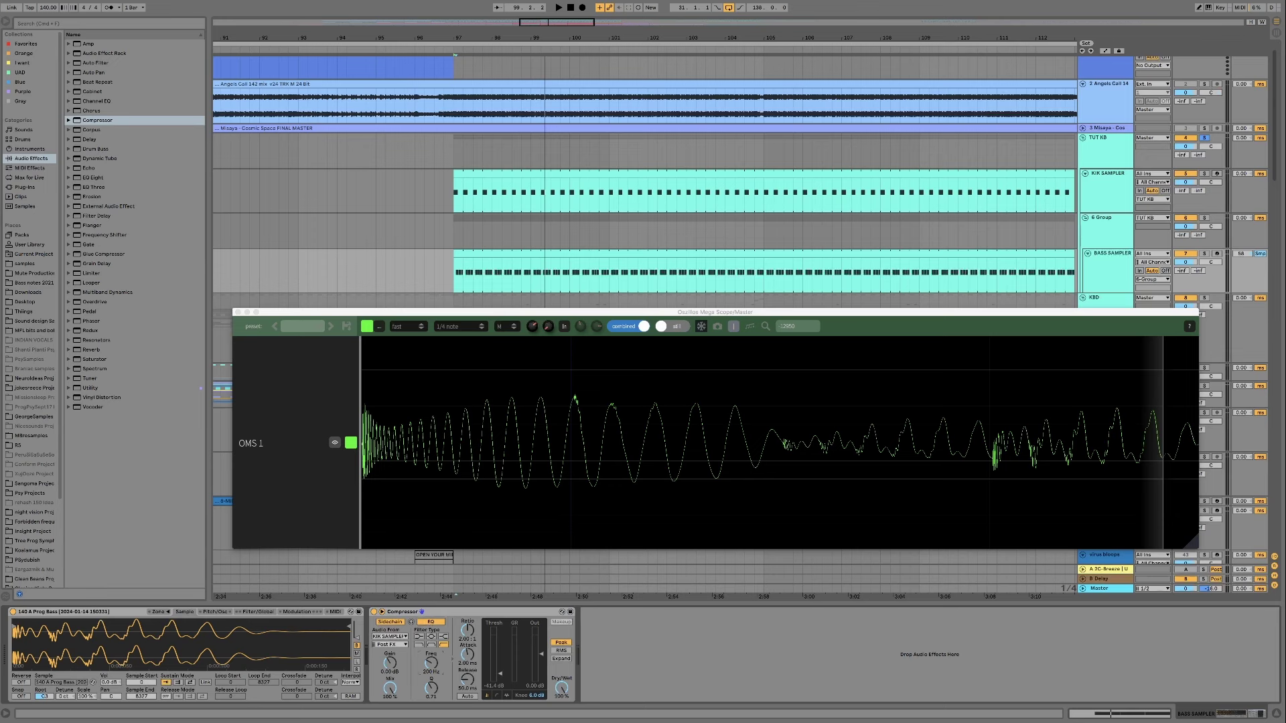
{"action": "left_click_drag", "start_coordinate": [431, 662], "coordinate": [431, 636]}
{"action": "left_click_drag", "start_coordinate": [433, 668], "coordinate": [433, 674]}
{"action": "key", "text": "space"}
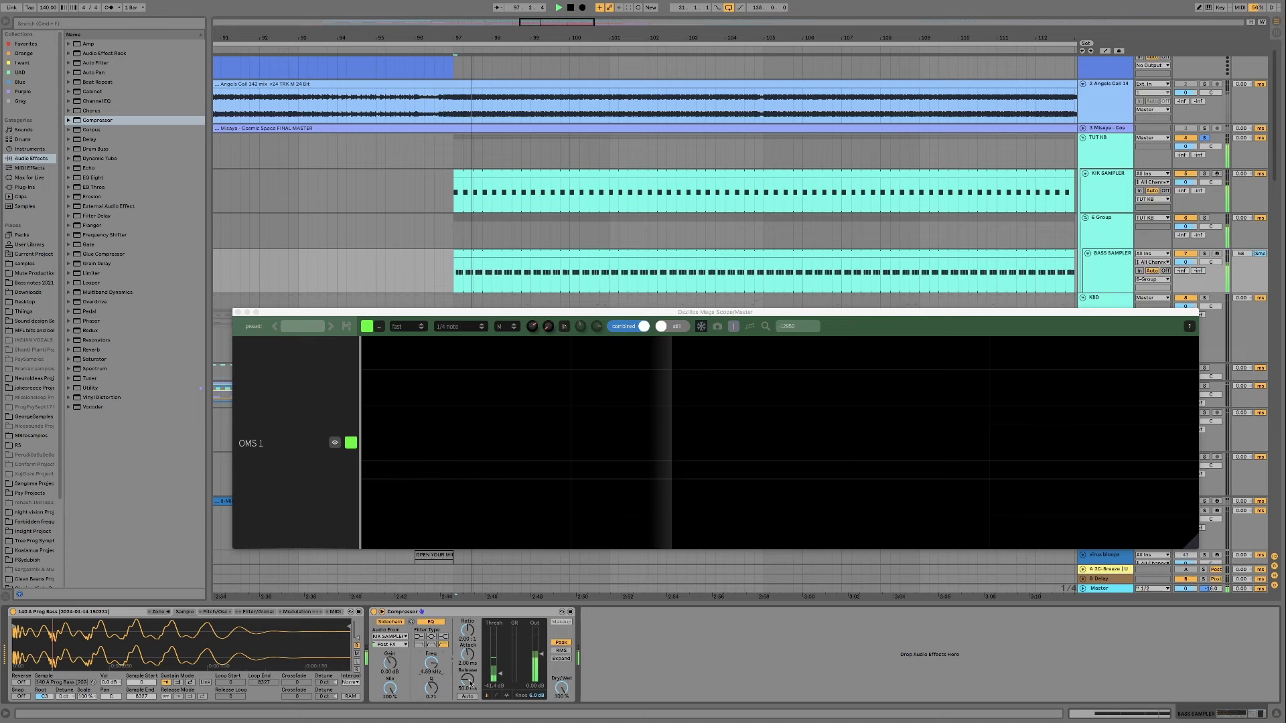
- Unfreeze the Mega Scope display and adjust the Compressor's release while the kick and bass play
{"action": "left_click", "coordinate": [701, 326]}
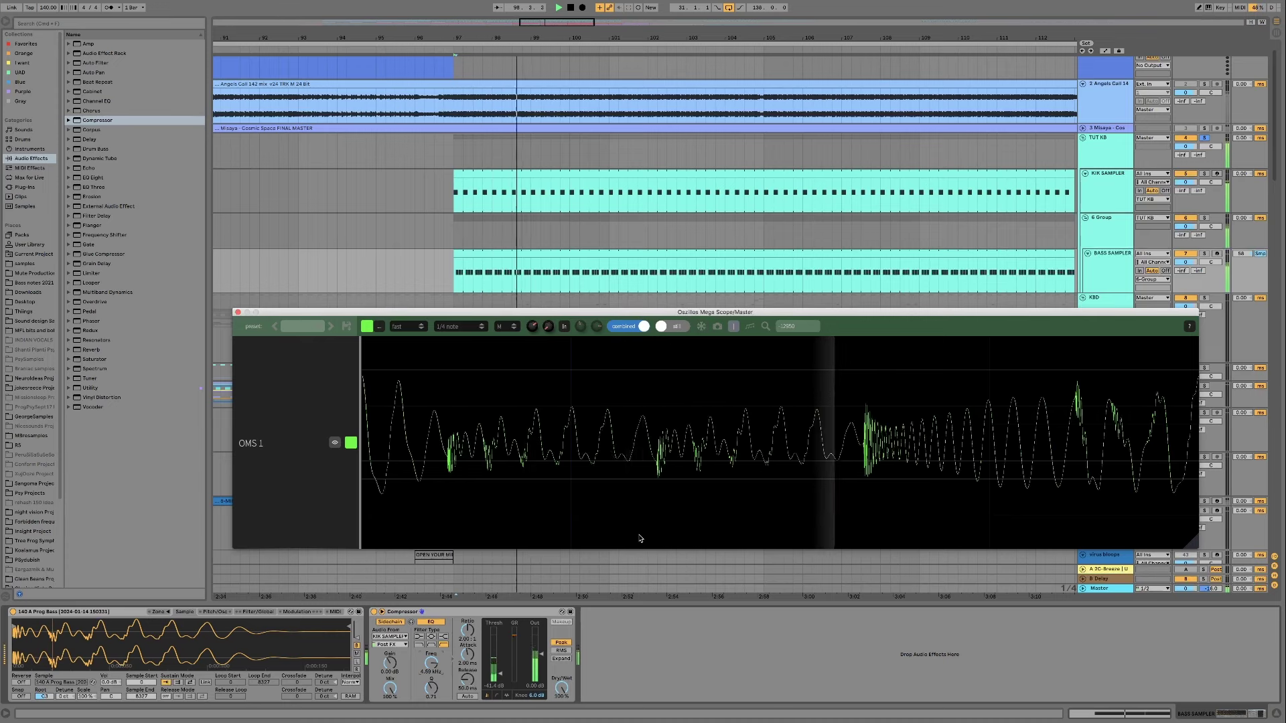
{"action": "left_click", "coordinate": [467, 680]}
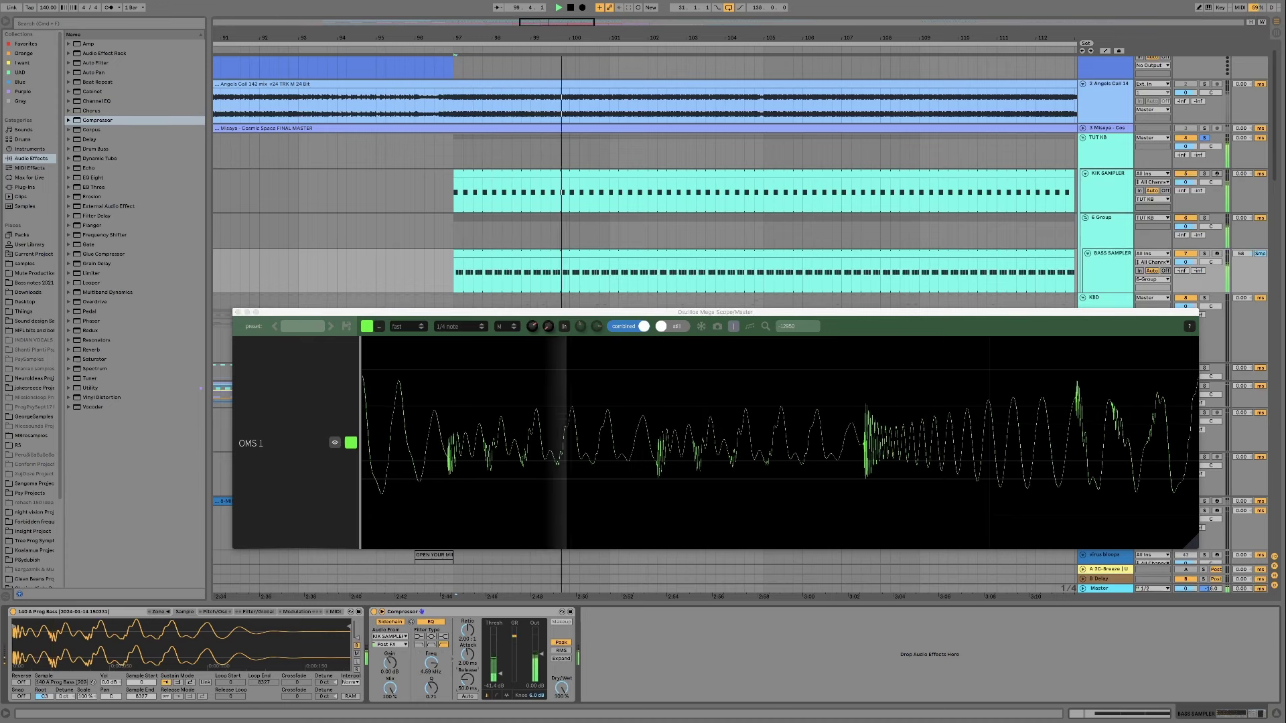
{"action": "mouse_move", "coordinate": [467, 681]}
{"action": "left_mouse_down"}
{"action": "mouse_move", "coordinate": [467, 650]}
{"action": "mouse_move", "coordinate": [500, 683]}
{"action": "mouse_move", "coordinate": [467, 675]}
{"action": "mouse_move", "coordinate": [467, 702]}
{"action": "left_mouse_up"}
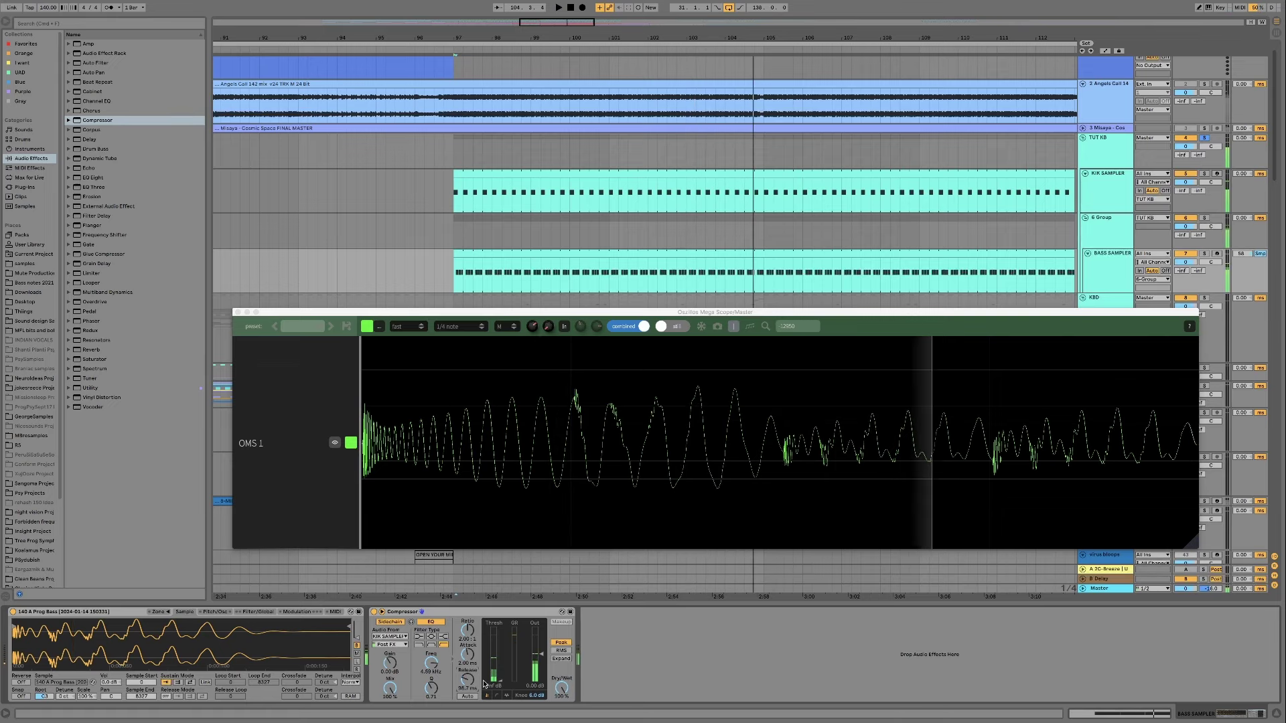
{"action": "key", "text": "space"}
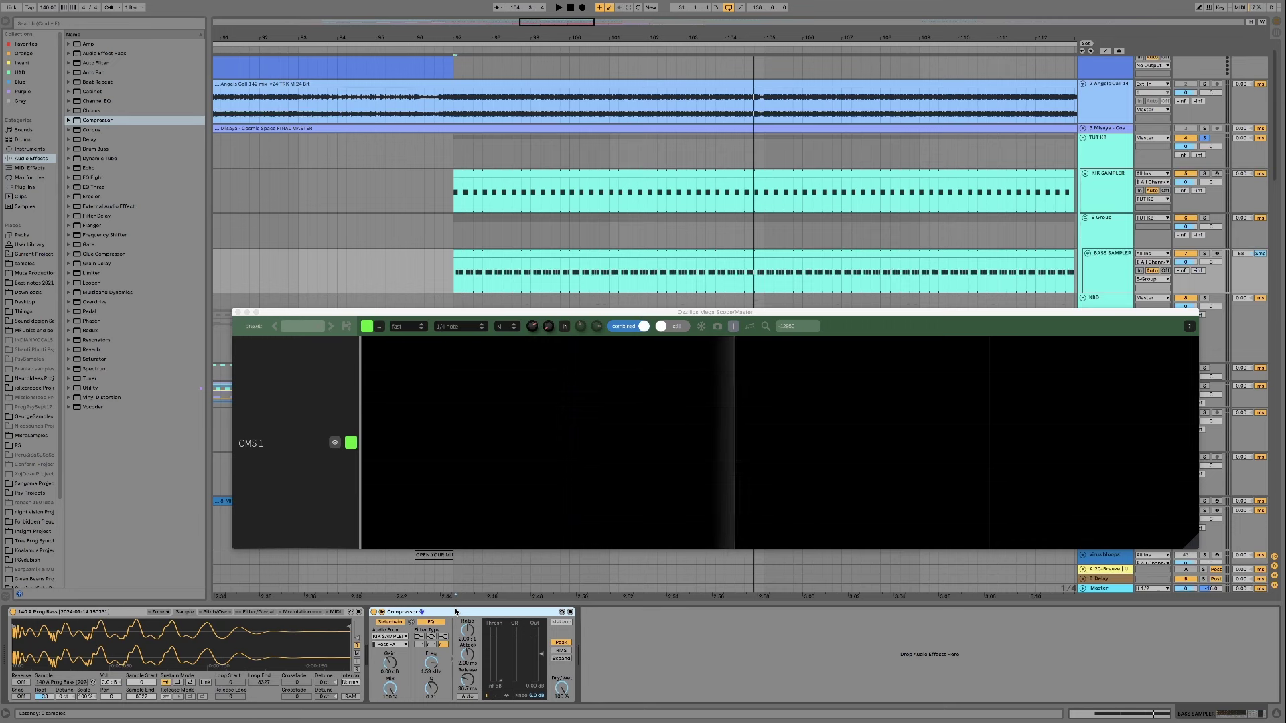
- Replace the Compressor on the BASS SAMPLER track with LFOTool and place its window over the scope
{"action": "key", "text": "Delete"}
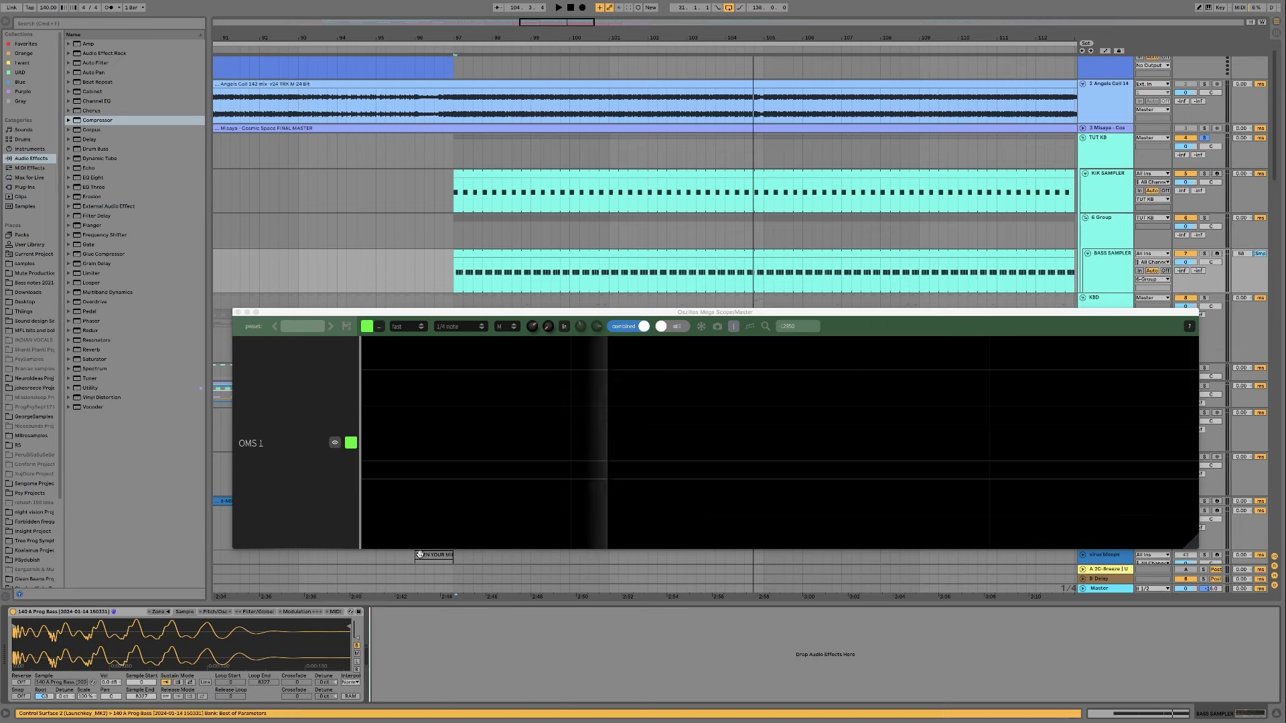
{"action": "left_click", "coordinate": [23, 92]}
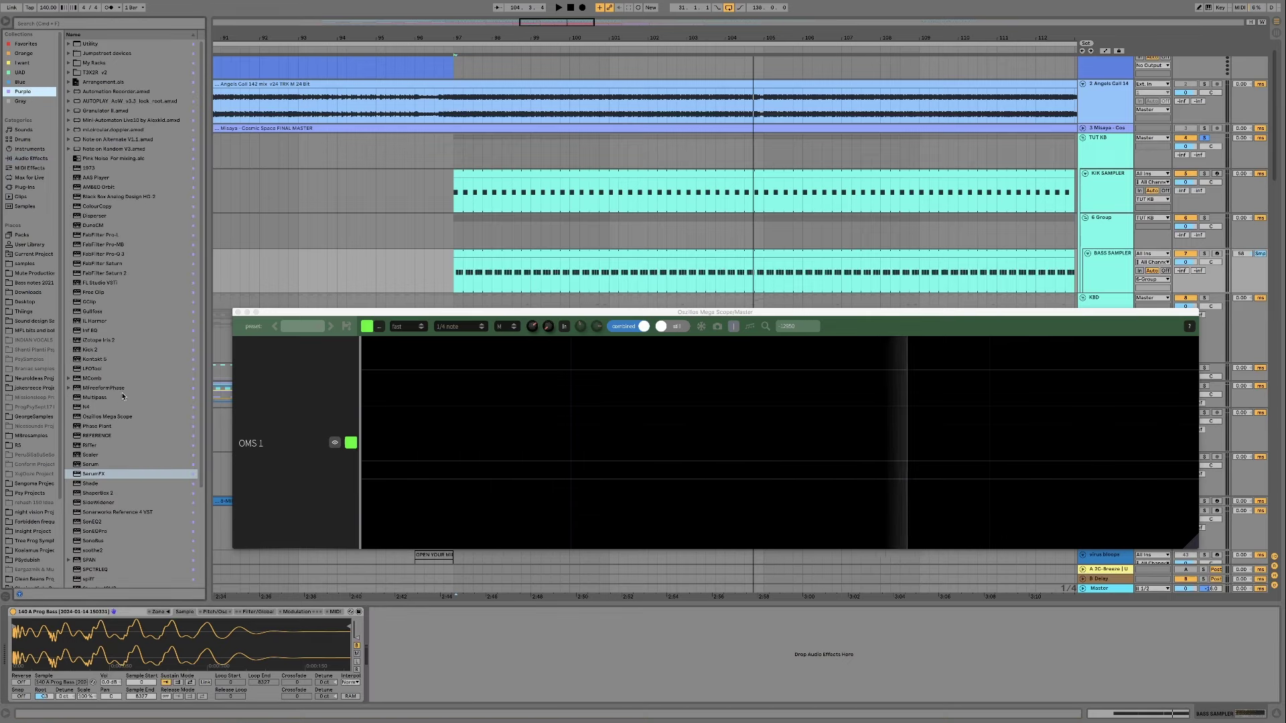
{"action": "left_click", "coordinate": [113, 369]}
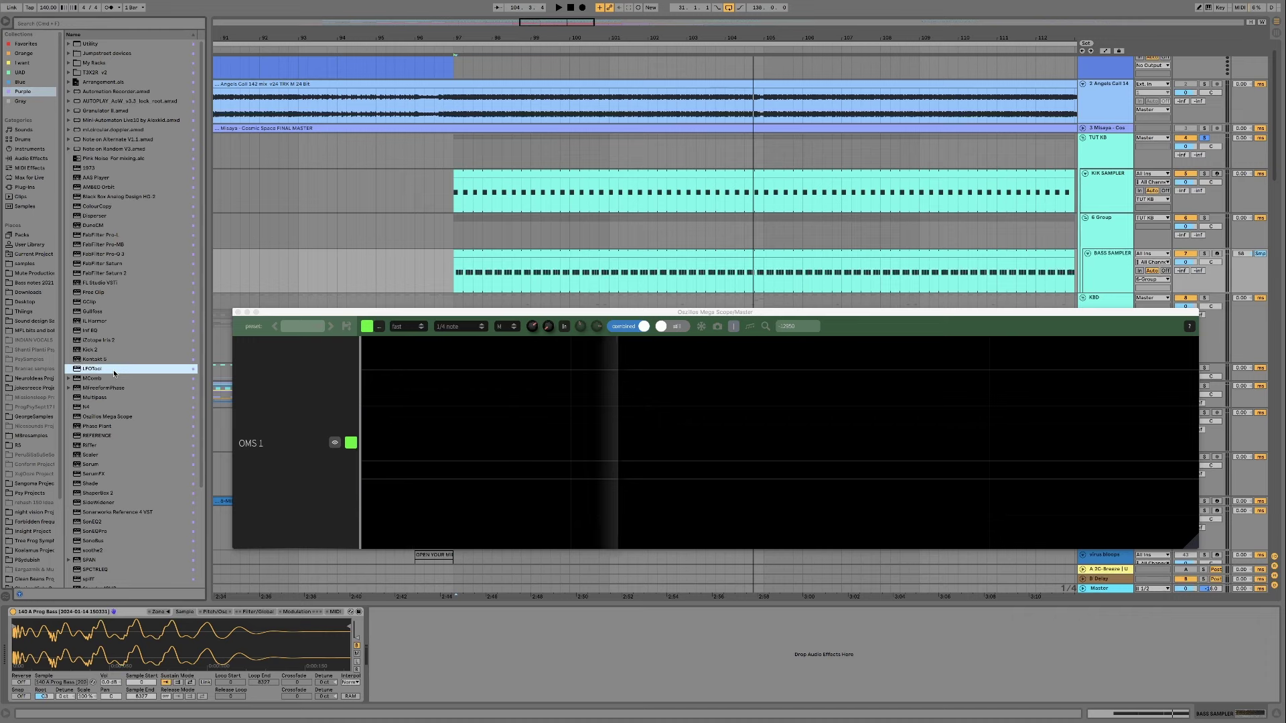
{"action": "double_click", "coordinate": [110, 373]}
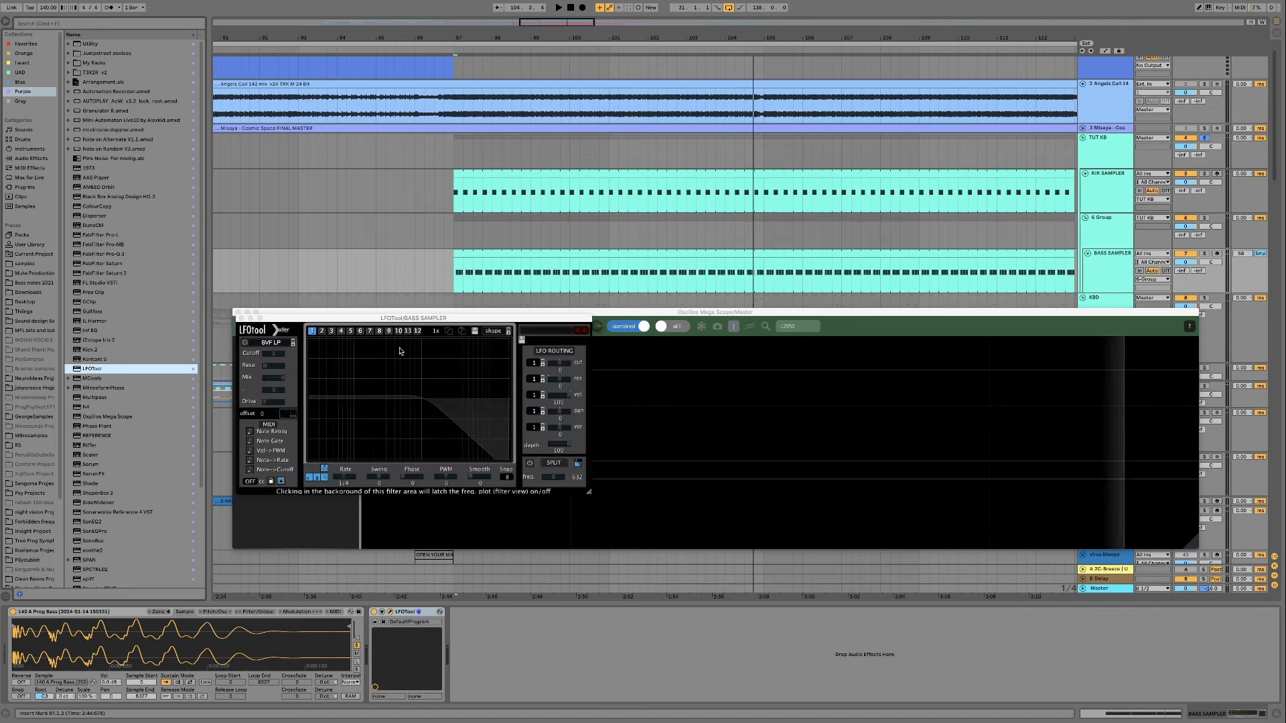
{"action": "left_click_drag", "start_coordinate": [397, 318], "coordinate": [608, 395]}
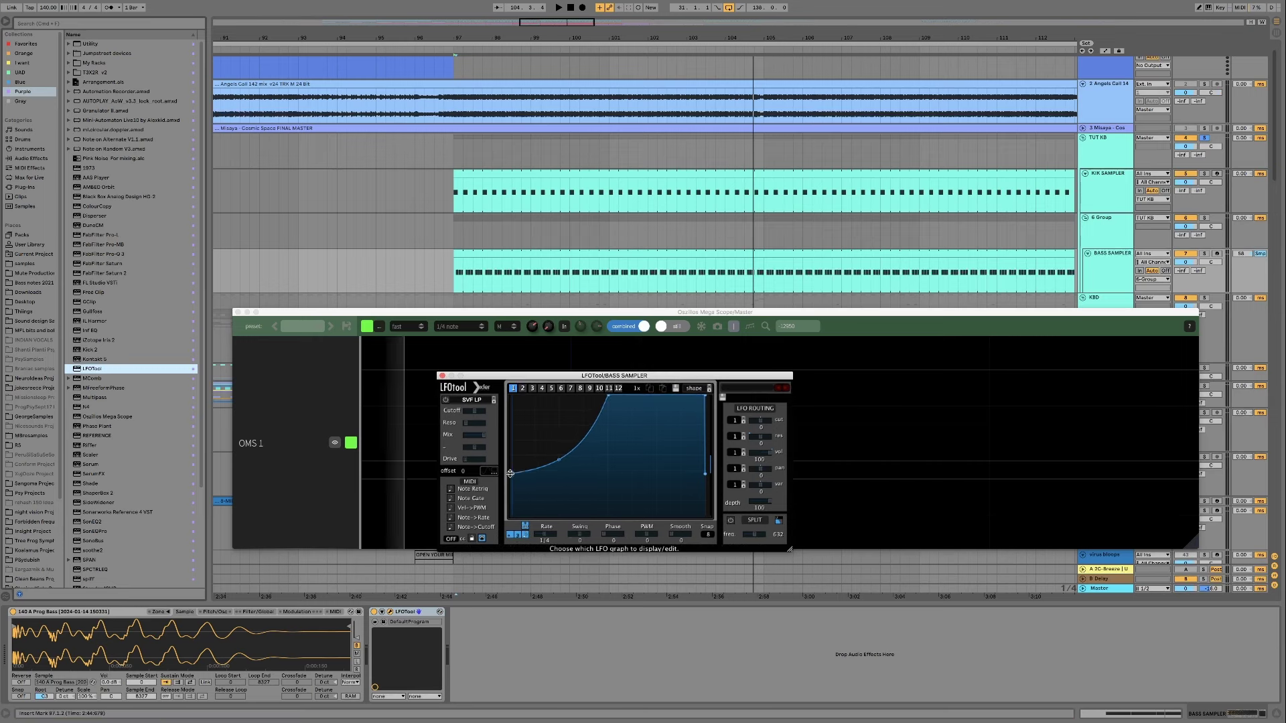
- Lower the LFOTool curve's start and end points to the bottom and overlay the playing waveform on the graph
{"action": "left_click_drag", "start_coordinate": [511, 473], "coordinate": [511, 473]}
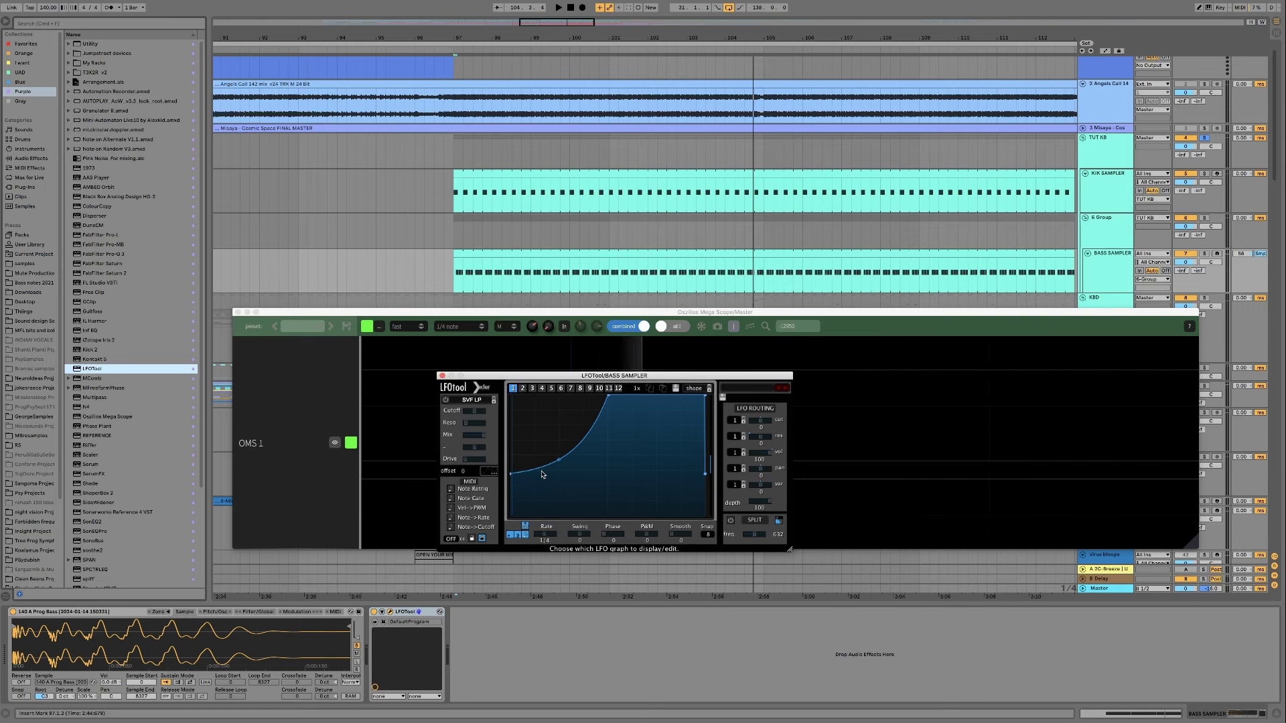
{"action": "left_click", "coordinate": [491, 473]}
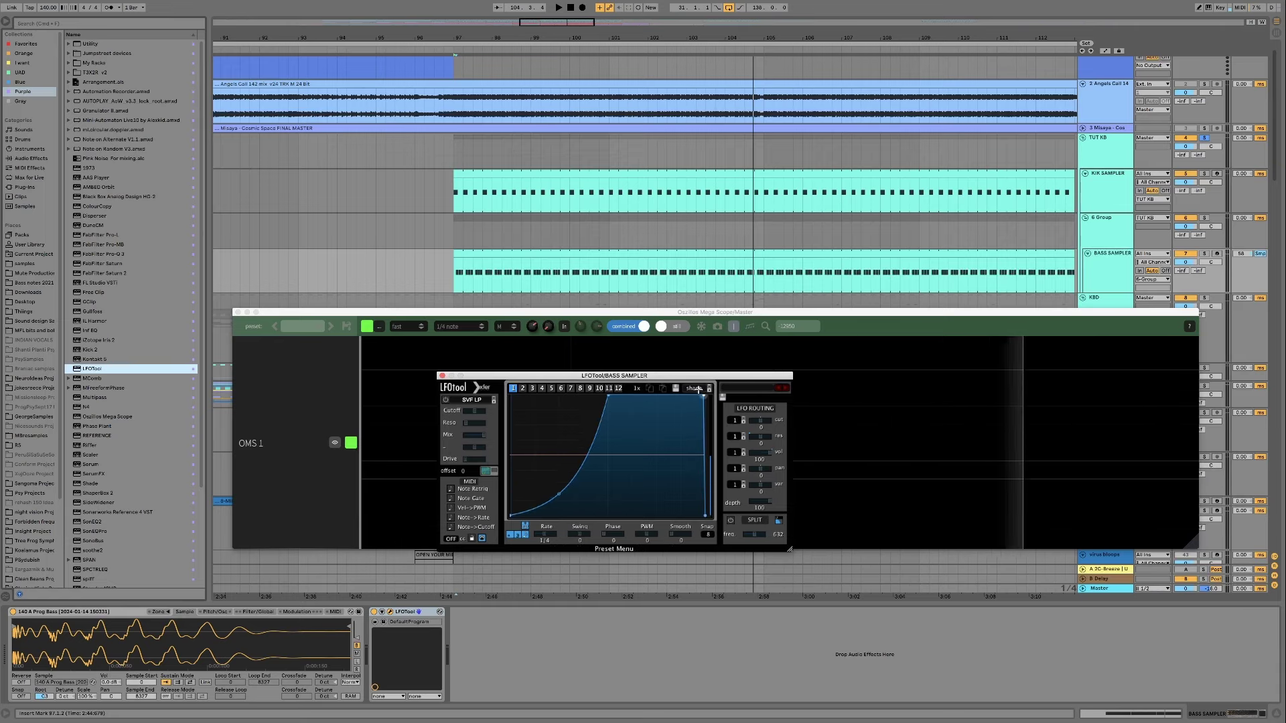
{"action": "key", "text": "space"}
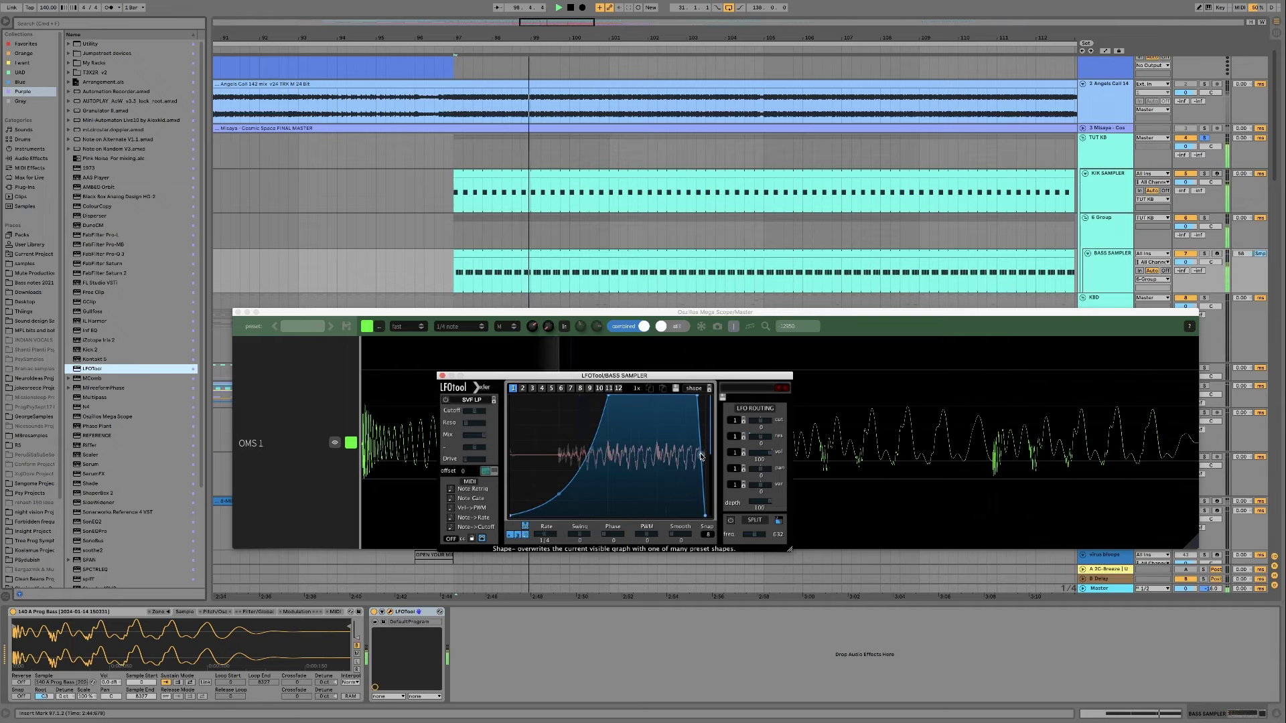
- Bend the LFOTool curve's final drop outward and try a steeper rise before restoring its gentler bend
{"action": "left_click_drag", "start_coordinate": [700, 456], "coordinate": [701, 425]}
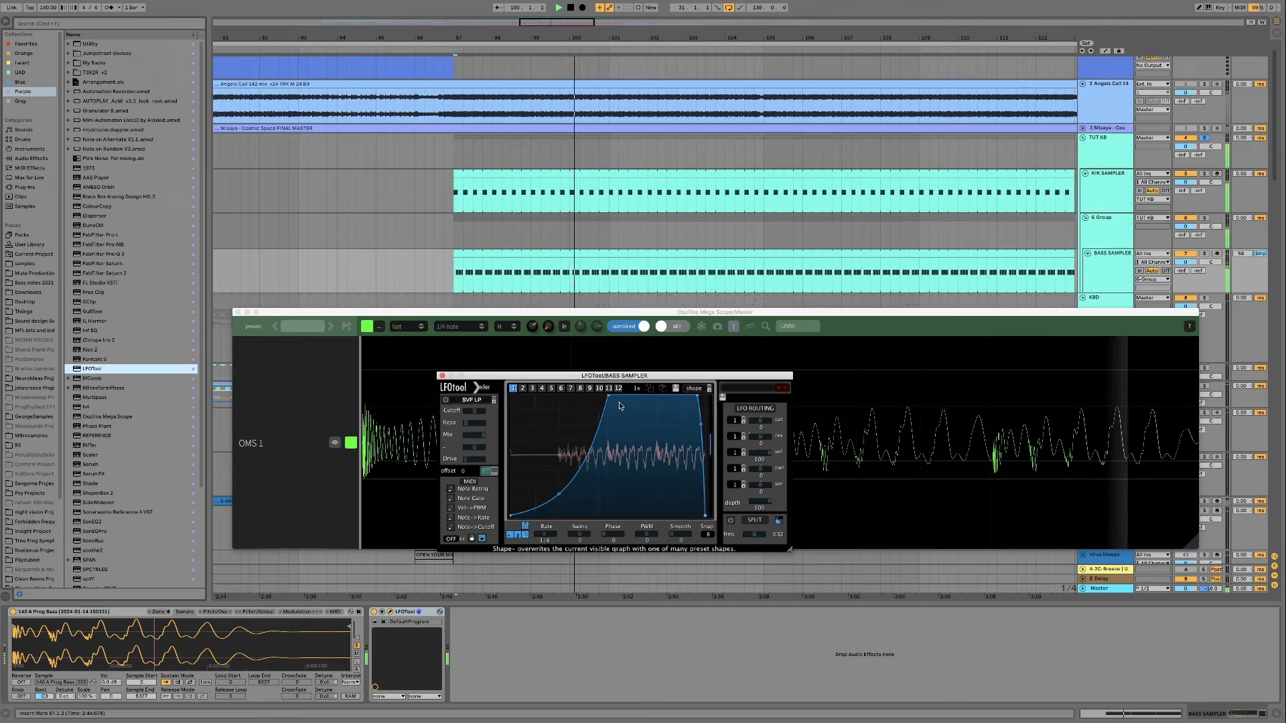
{"action": "left_click_drag", "start_coordinate": [559, 494], "coordinate": [561, 510]}
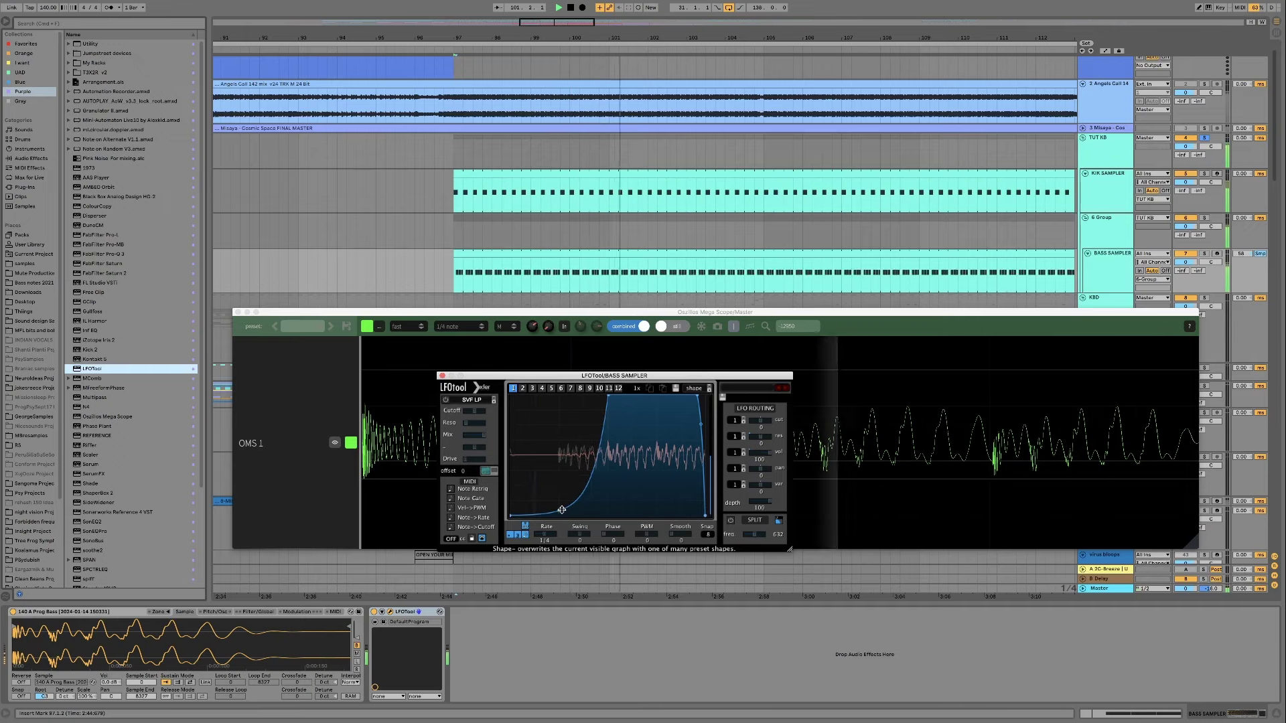
{"action": "mouse_move", "coordinate": [561, 509]}
{"action": "left_mouse_down"}
{"action": "mouse_move", "coordinate": [559, 476]}
{"action": "mouse_move", "coordinate": [560, 492]}
{"action": "left_mouse_up"}
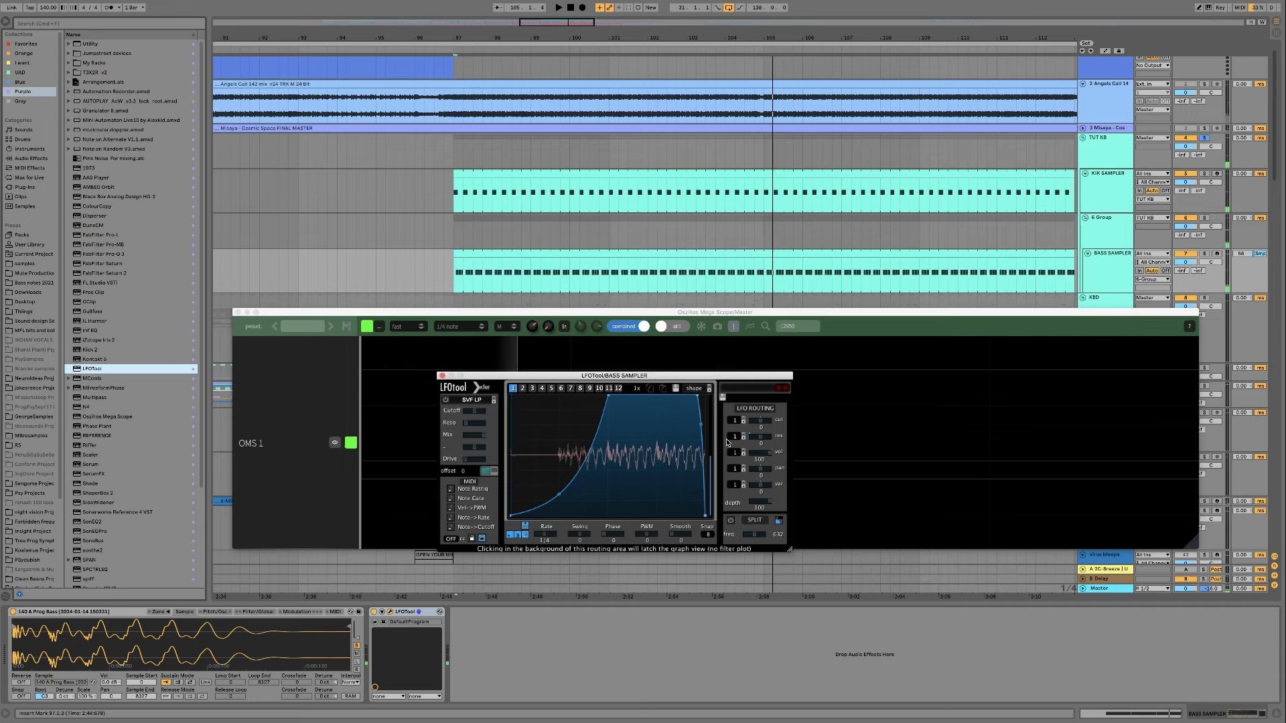
- Set the LFOTool grid size to 4 and reshape the rising curve with an added breakpoint, removing the extra point midway
{"action": "left_click_drag", "start_coordinate": [707, 535], "coordinate": [706, 573]}
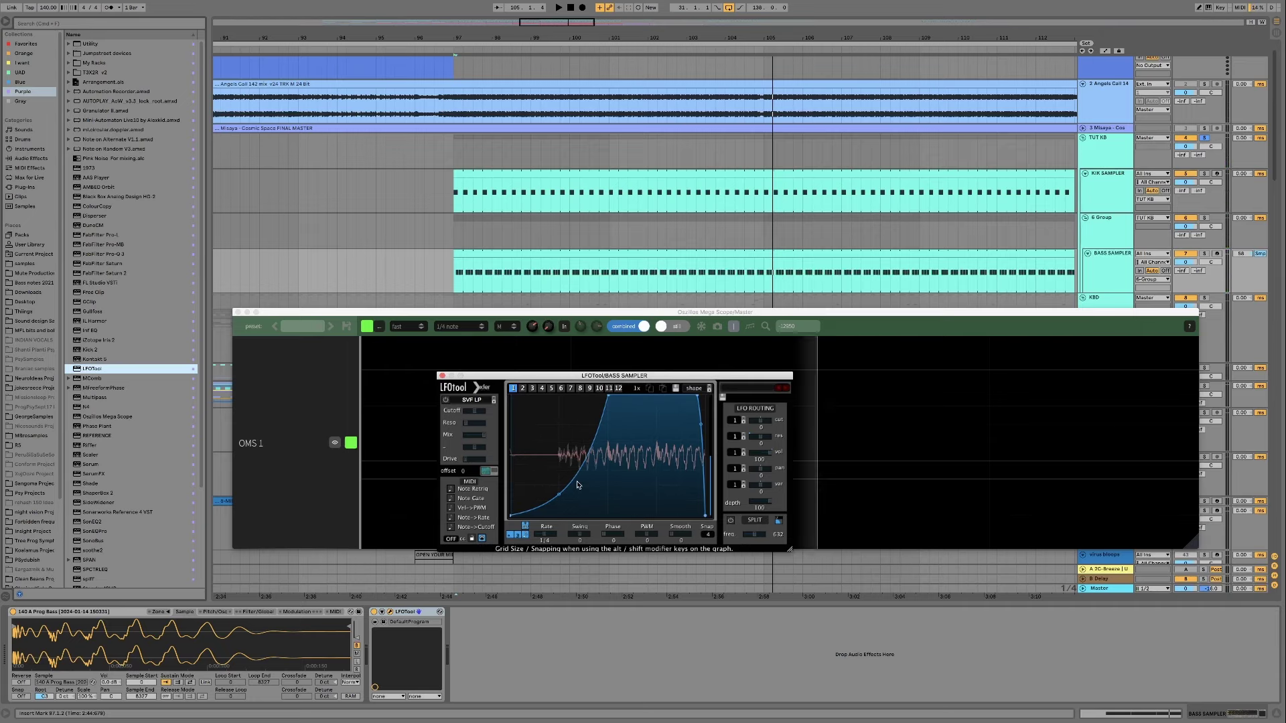
{"action": "mouse_move", "coordinate": [581, 480]}
{"action": "left_mouse_down"}
{"action": "mouse_move", "coordinate": [580, 430]}
{"action": "mouse_move", "coordinate": [582, 499]}
{"action": "left_mouse_up"}
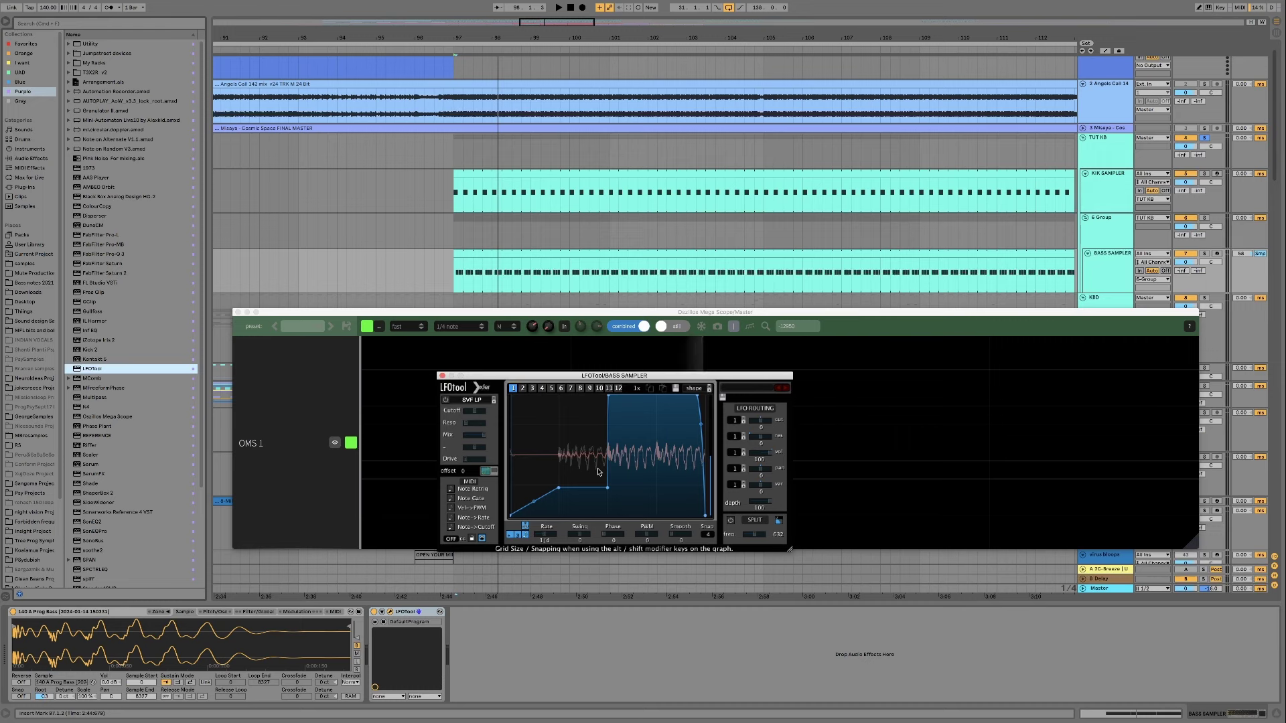
{"action": "double_click", "coordinate": [608, 489]}
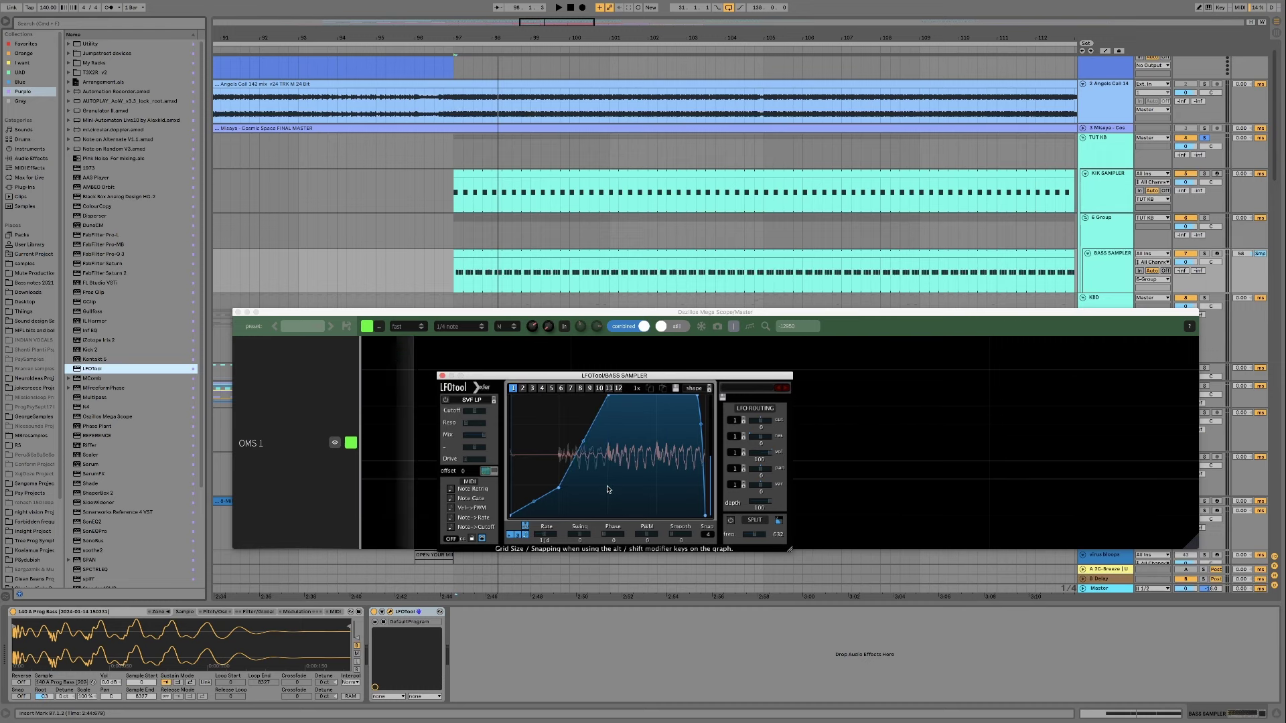
- Remove the LFOTool curve's middle breakpoint, bend the rising segment inward into a smooth curve, and play the arrangement to check it
{"action": "double_click", "coordinate": [559, 488]}
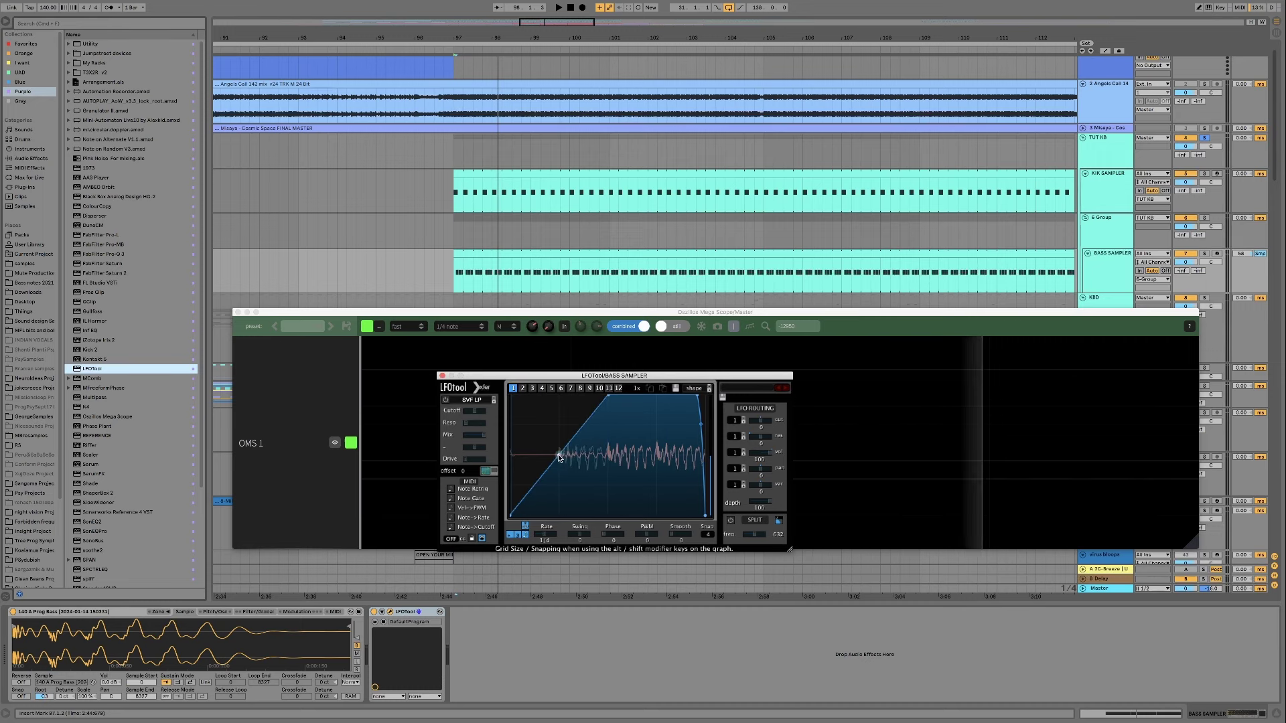
{"action": "left_click_drag", "start_coordinate": [559, 457], "coordinate": [569, 465]}
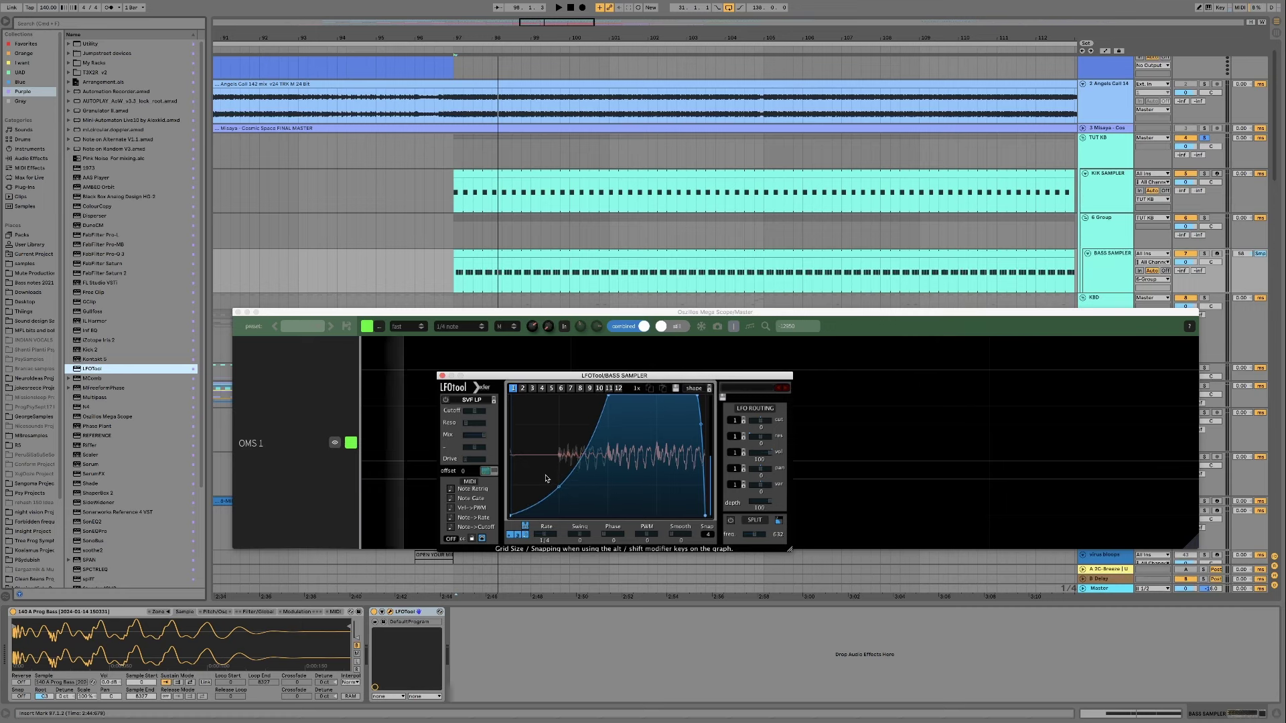
{"action": "key", "text": "space"}
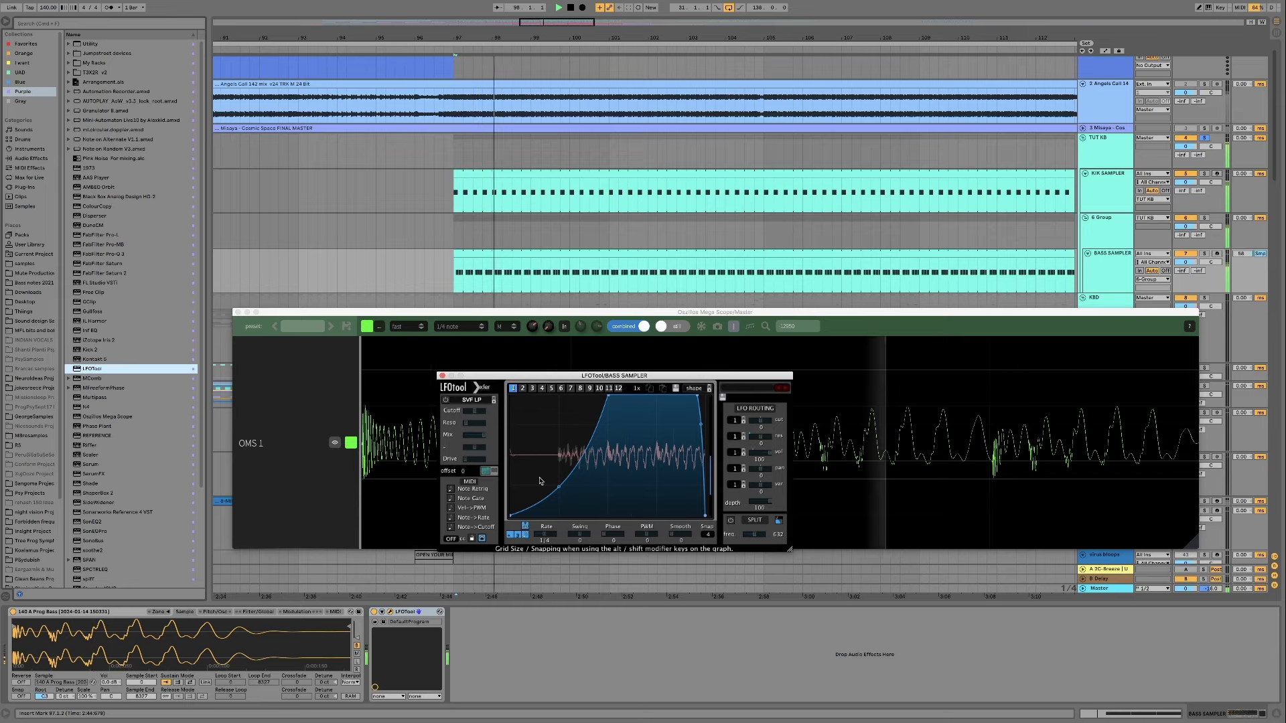
{"action": "key", "text": "space"}
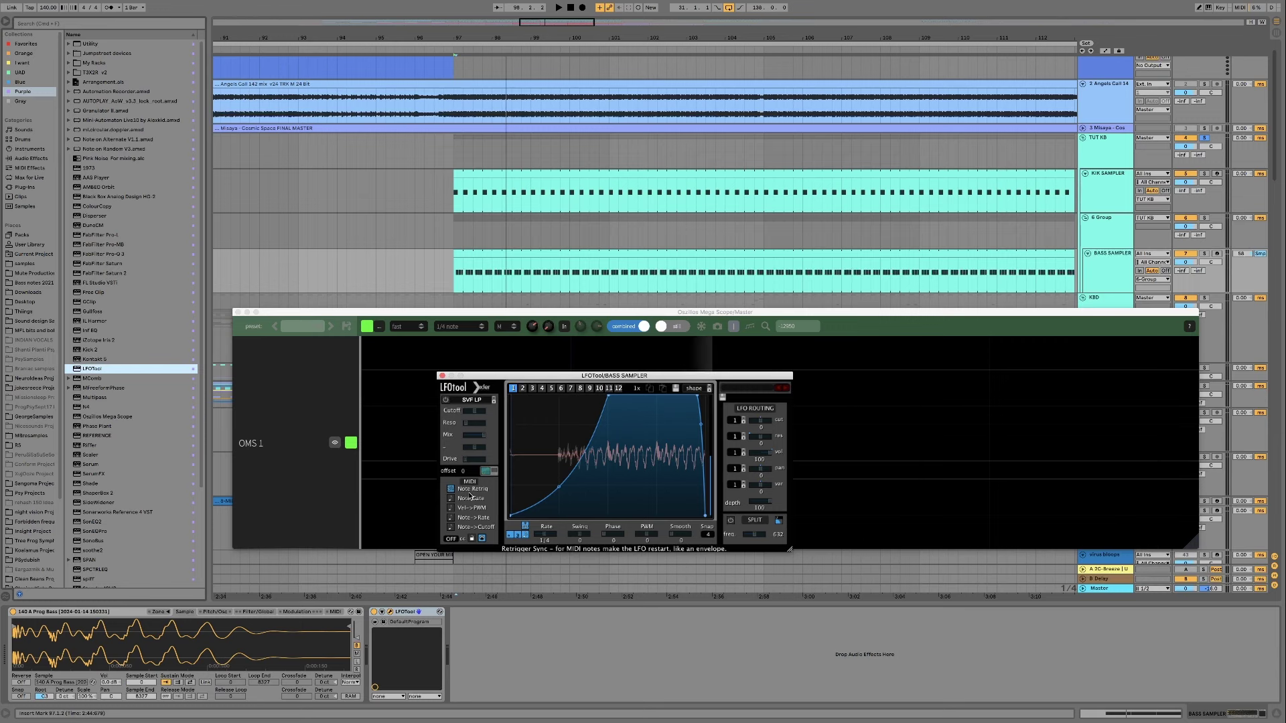
- Create an empty second chain in the KIK SAMPLER track's Instrument Rack
{"action": "left_click", "coordinate": [1116, 195]}
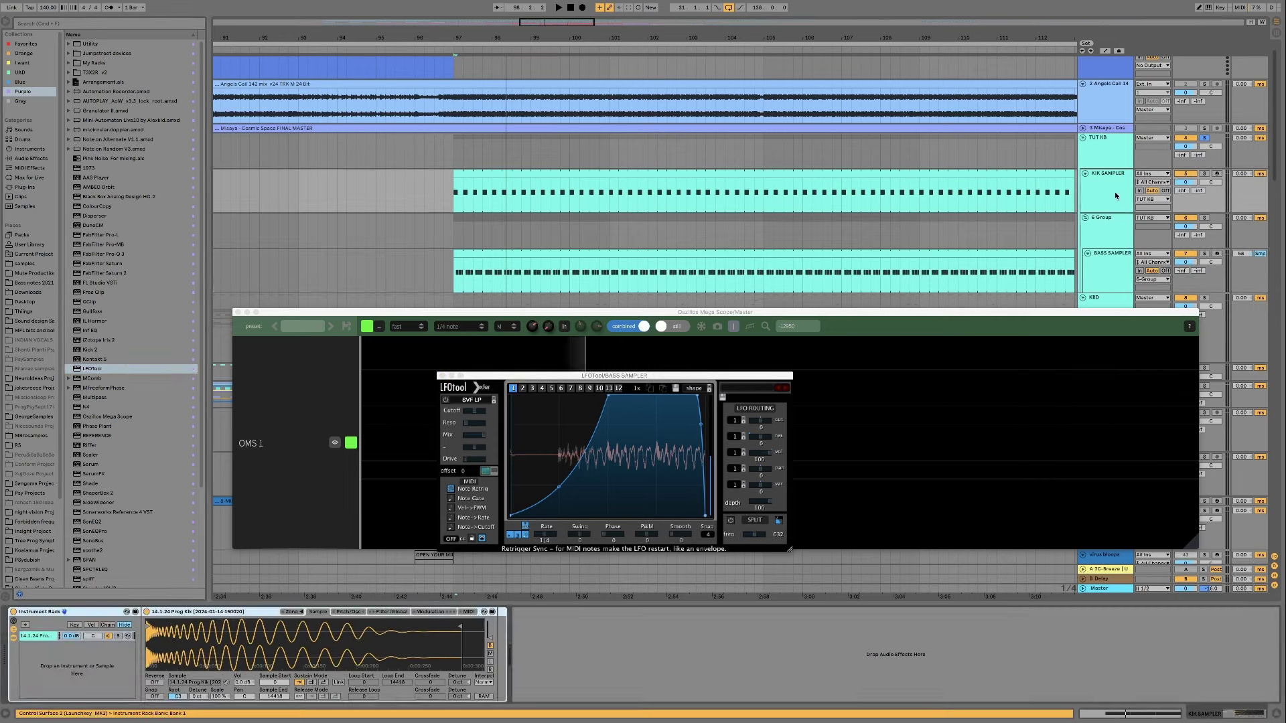
{"action": "left_click", "coordinate": [35, 638]}
{"action": "left_click", "coordinate": [40, 653]}
{"action": "left_click", "coordinate": [38, 638]}
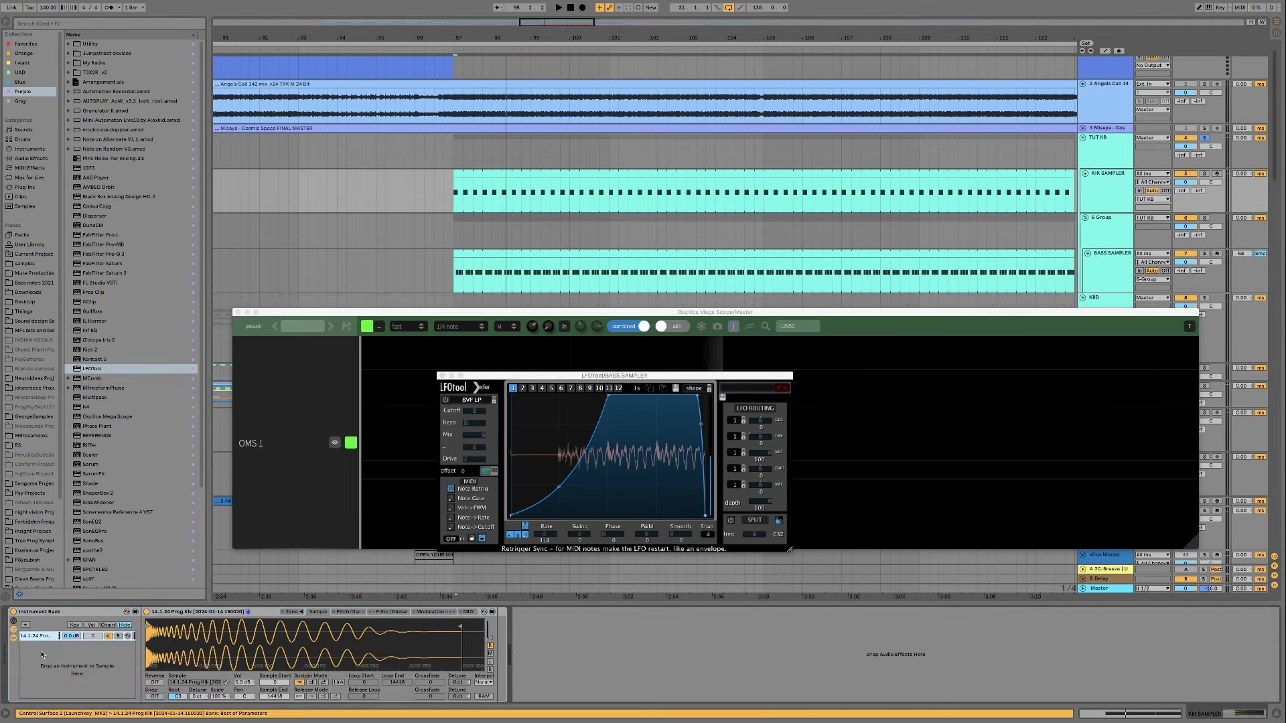
{"action": "left_click", "coordinate": [42, 654]}
{"action": "right_click", "coordinate": [42, 654]}
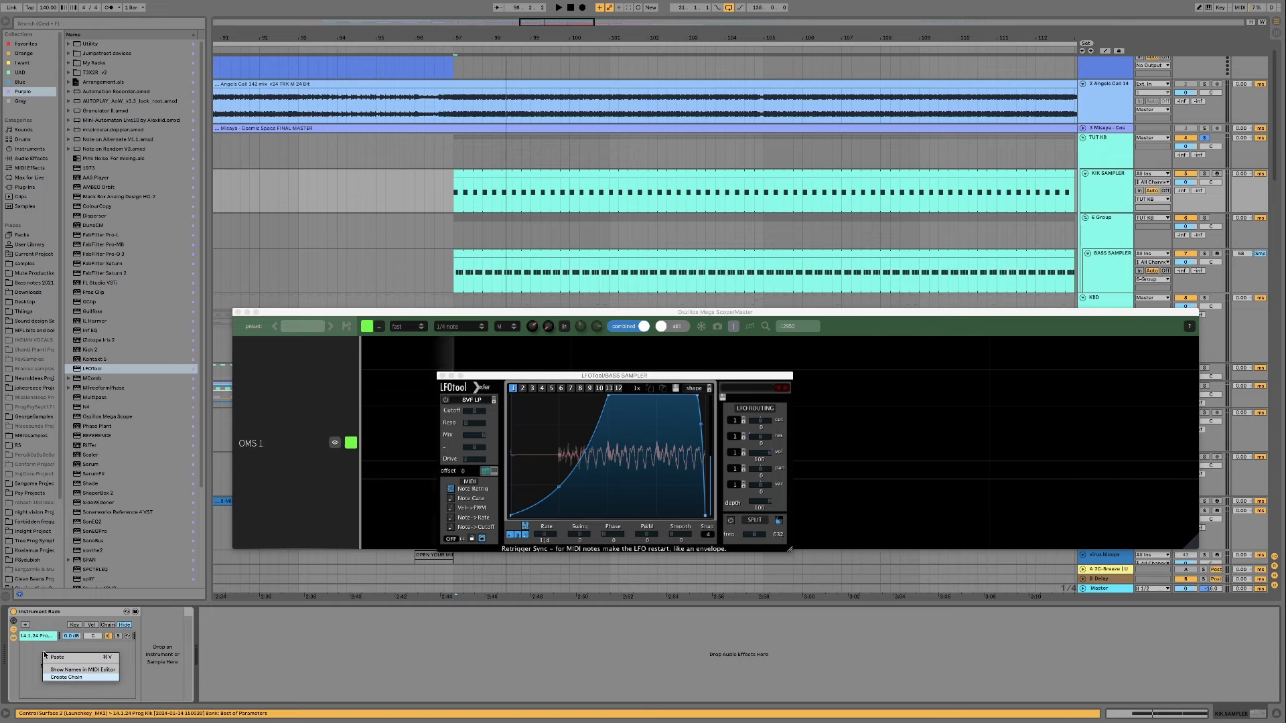
{"action": "left_click", "coordinate": [64, 677]}
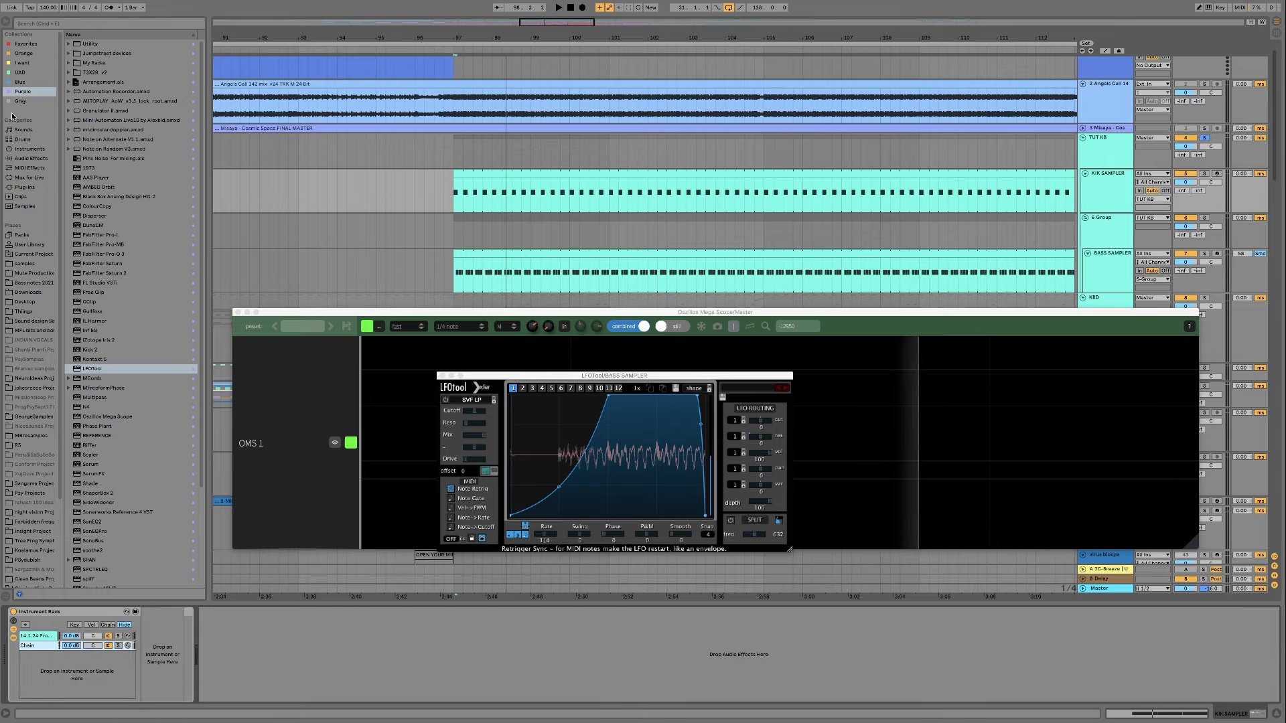
- Load an External Instrument on the new chain and set its MIDI output to LFOTool on the BASS SAMPLER track
{"action": "left_click", "coordinate": [30, 150]}
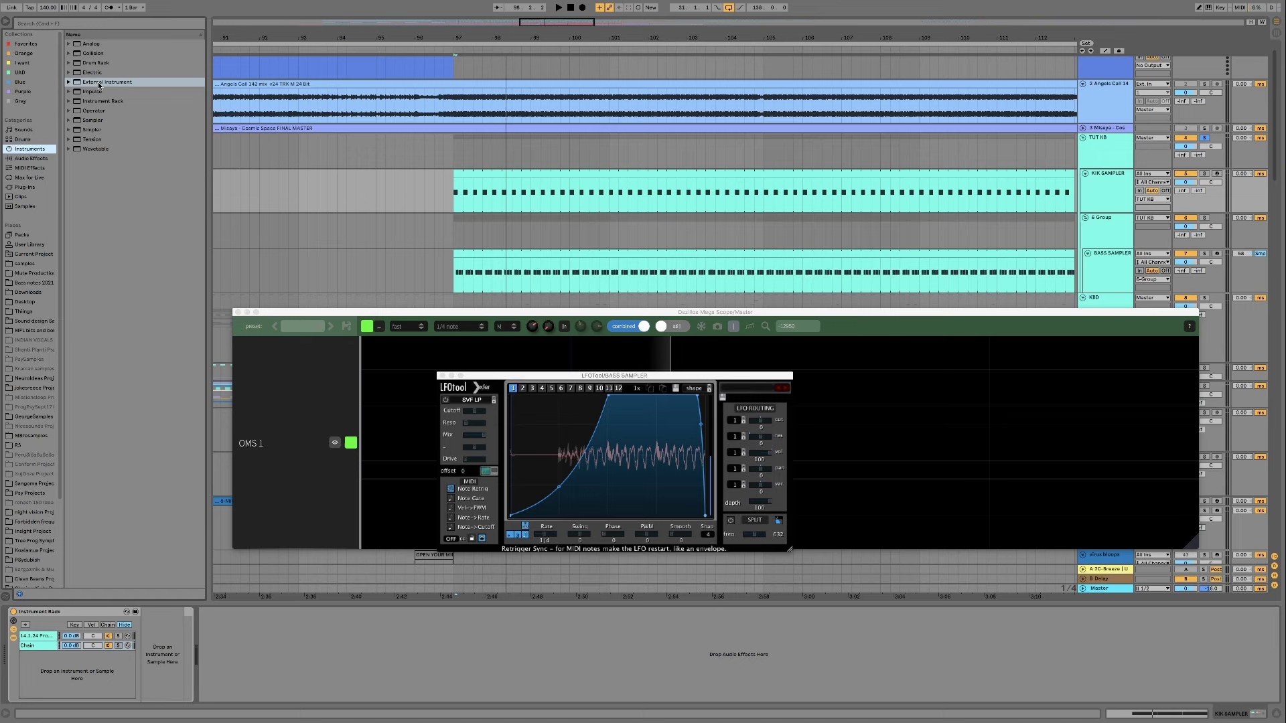
{"action": "left_click_drag", "start_coordinate": [98, 85], "coordinate": [163, 643]}
{"action": "left_click", "coordinate": [163, 629]}
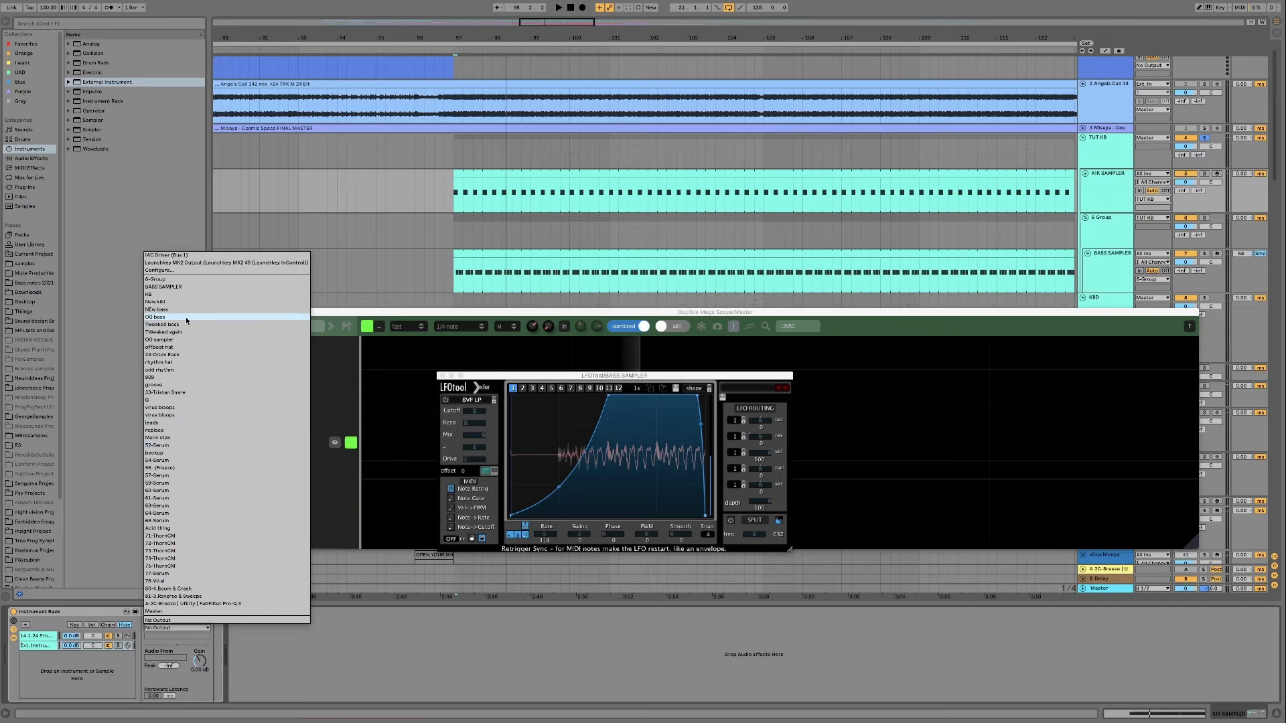
{"action": "left_click", "coordinate": [168, 287]}
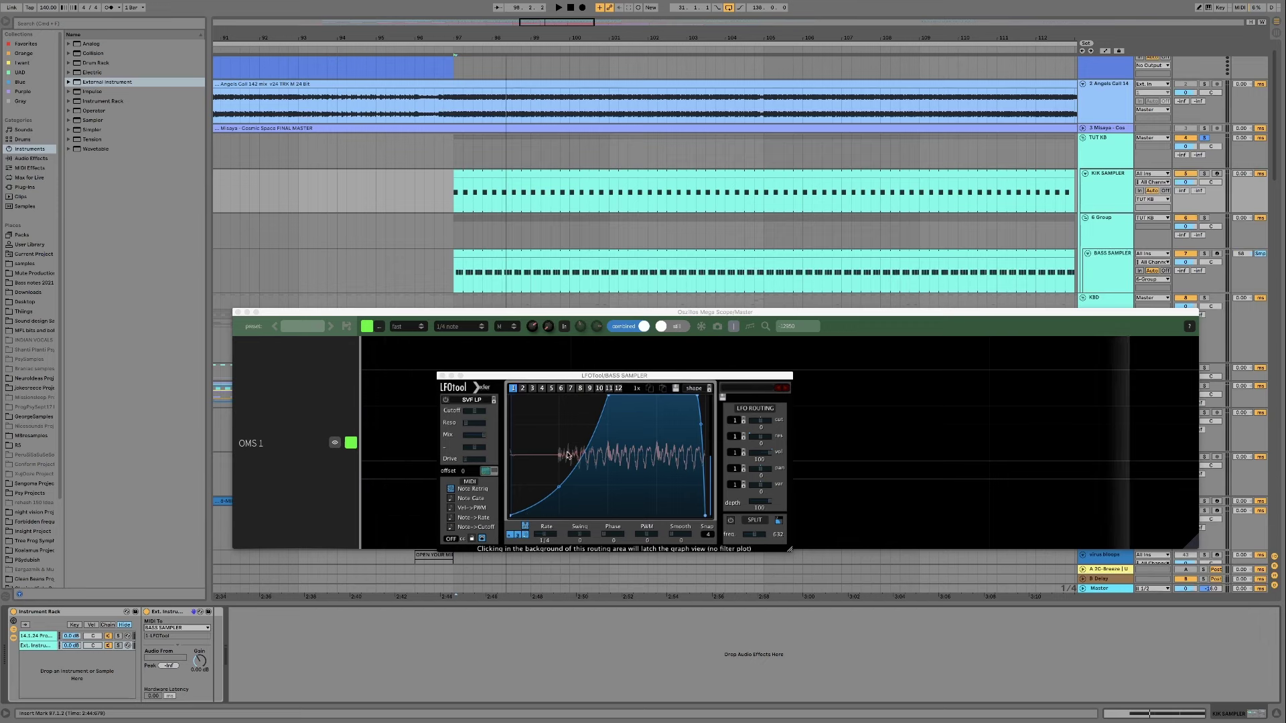
- Test the kick trigger by trimming the KIK SAMPLER clip's start to 98.2 and playing from bar 97, then extend the clip back to bar 97
{"action": "key", "text": "space"}
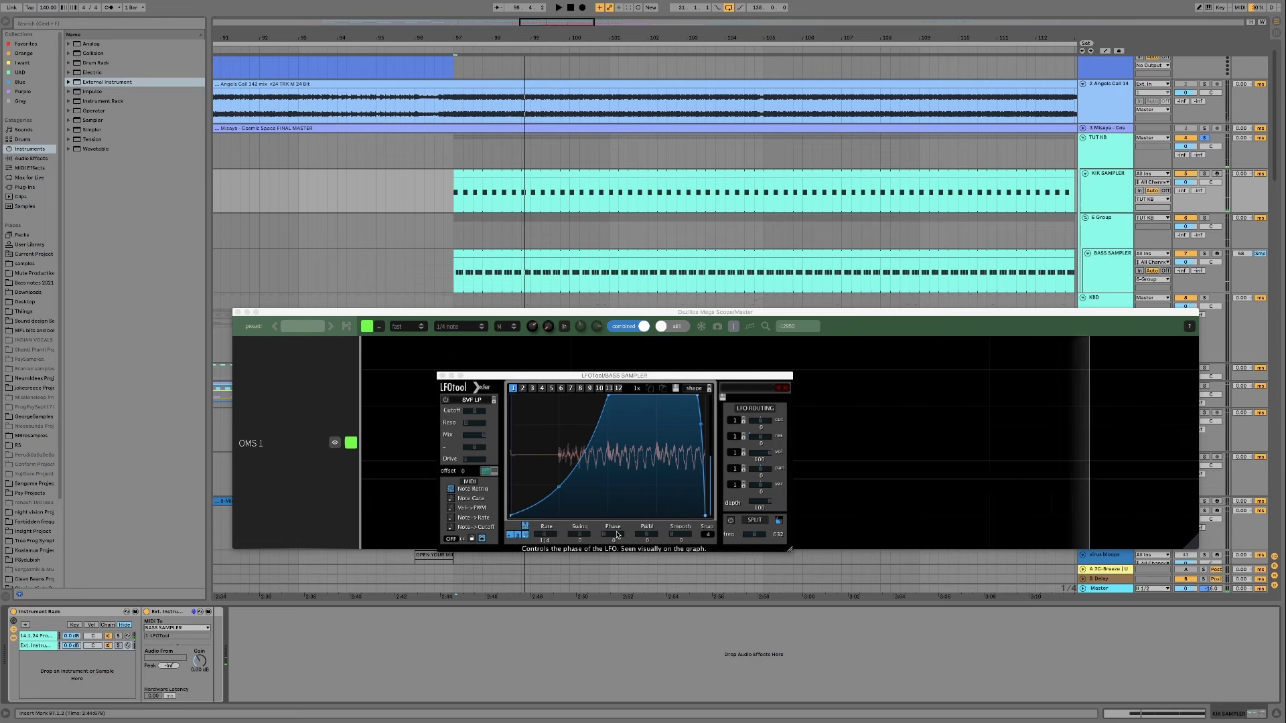
{"action": "left_click", "coordinate": [1118, 271]}
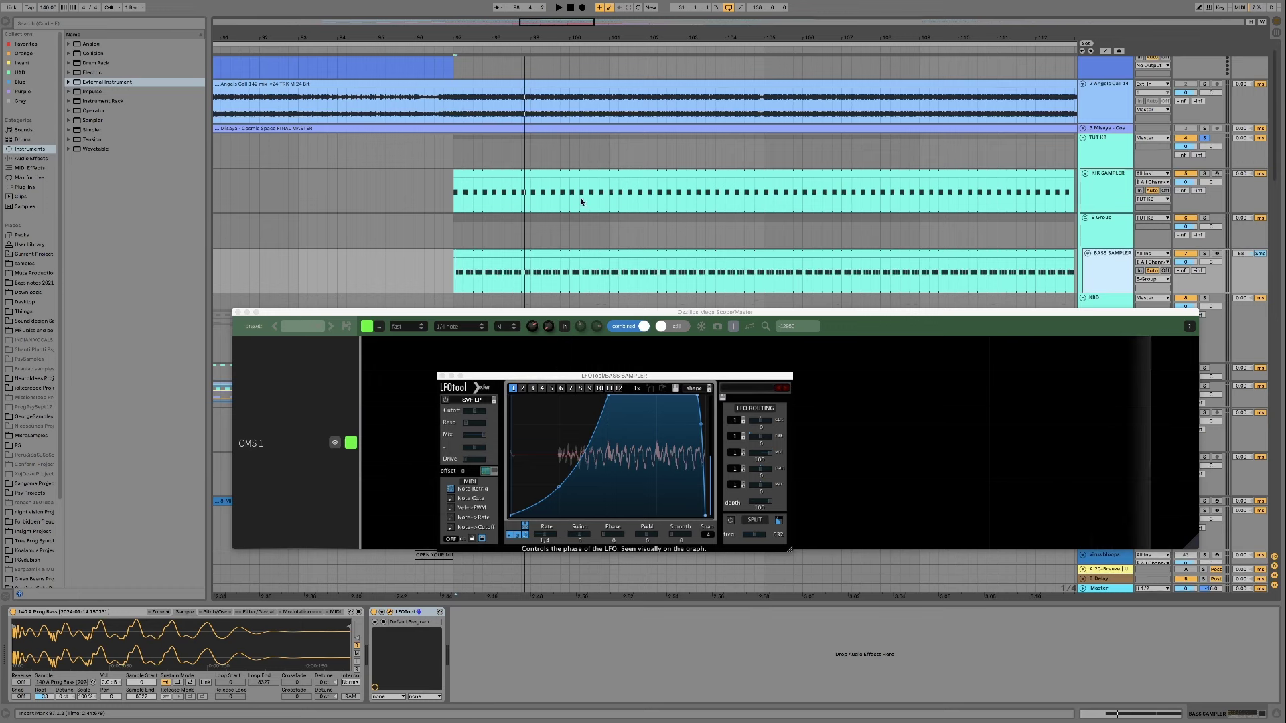
{"action": "left_click_drag", "start_coordinate": [455, 174], "coordinate": [502, 174]}
{"action": "left_click", "coordinate": [454, 186]}
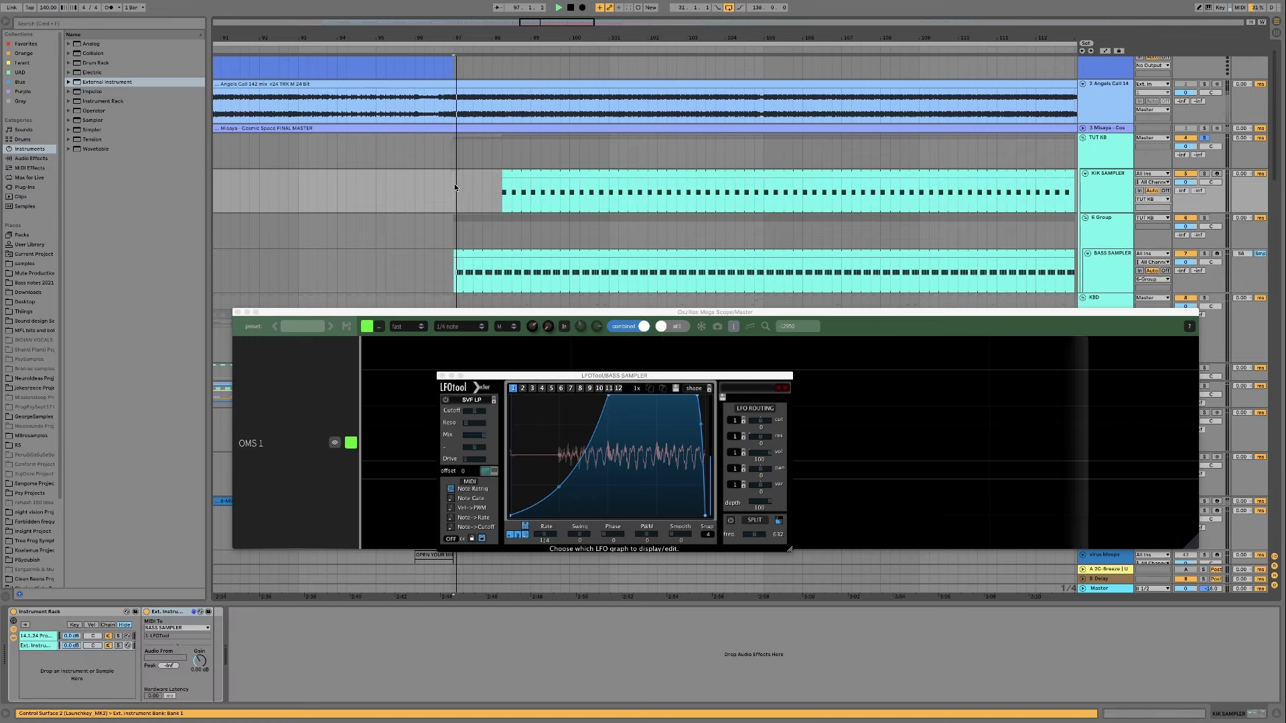
{"action": "key", "text": "space"}
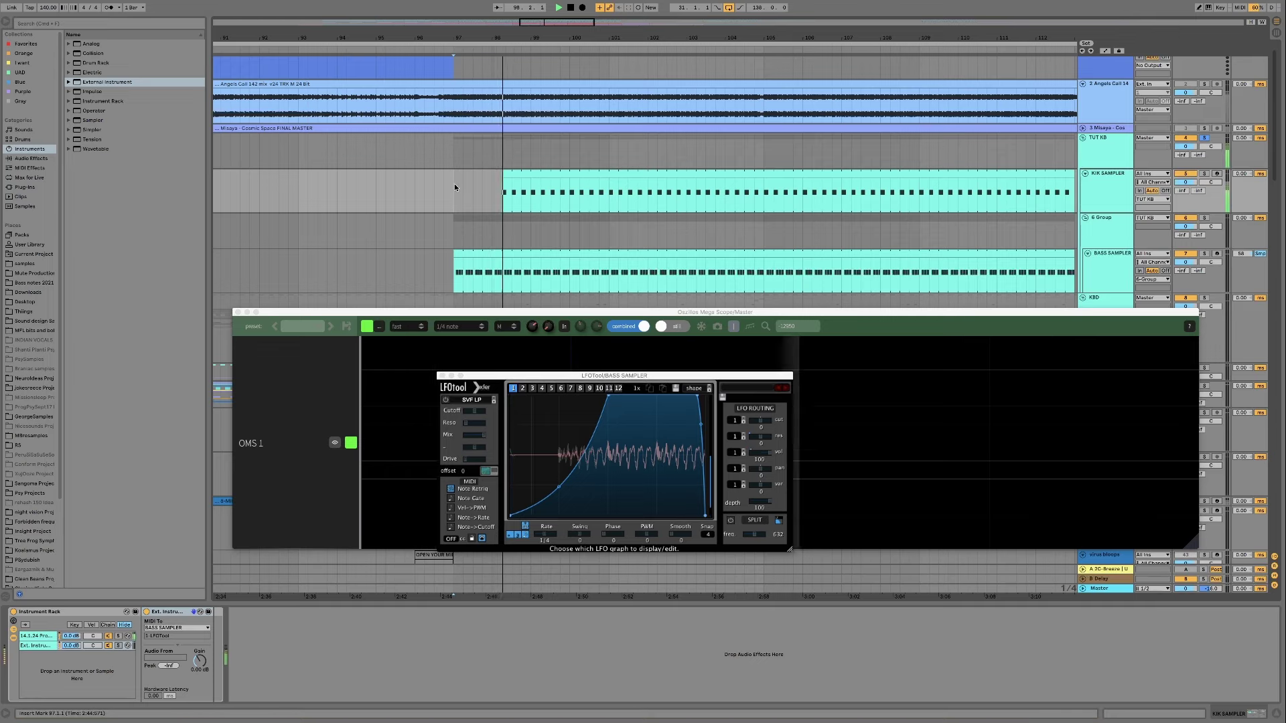
{"action": "left_click_drag", "start_coordinate": [504, 176], "coordinate": [453, 175]}
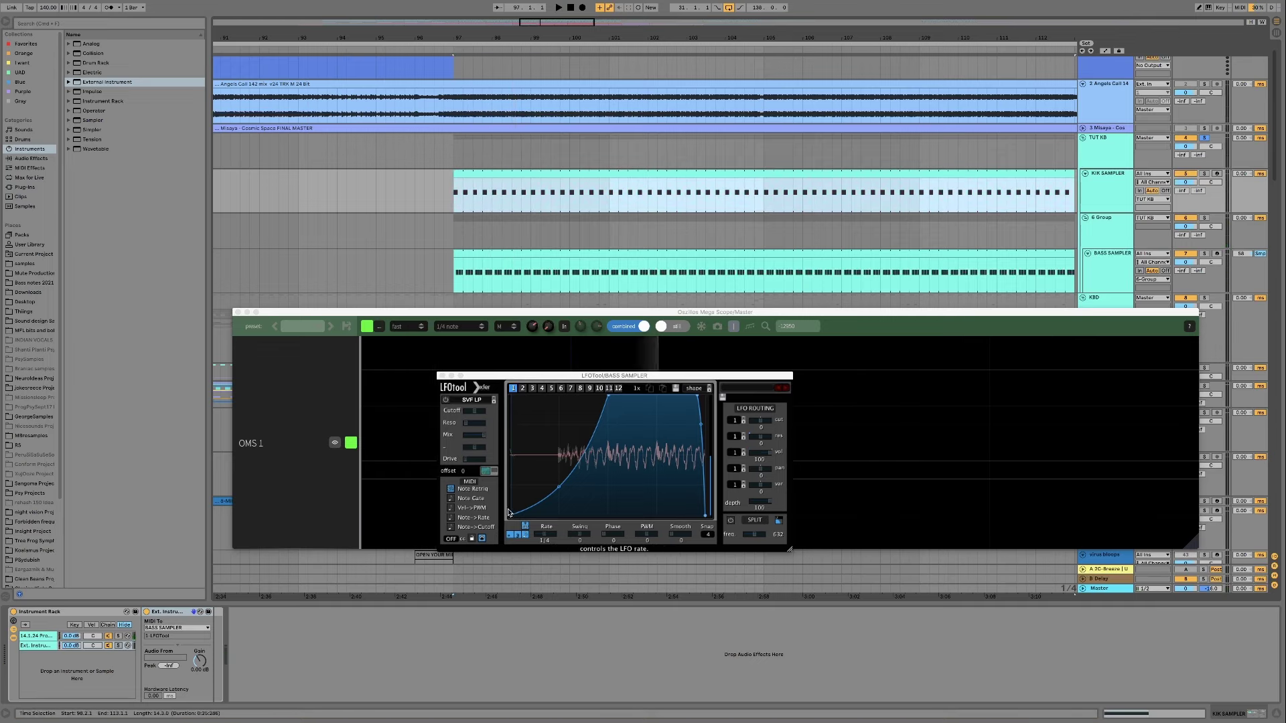
- Close and delete LFOTool from the BASS SAMPLER track and show the bass Sampler's Filter/Global settings
{"action": "left_click", "coordinate": [450, 389]}
{"action": "left_click", "coordinate": [441, 377]}
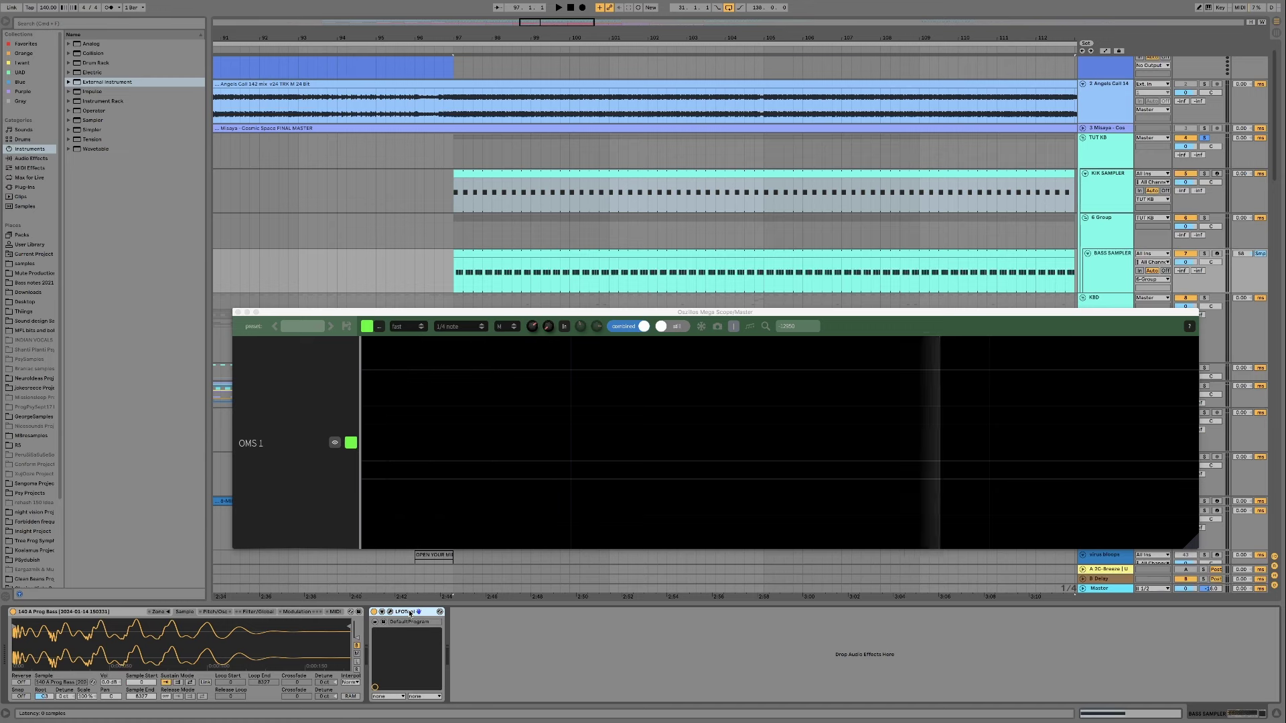
{"action": "key", "text": "Delete"}
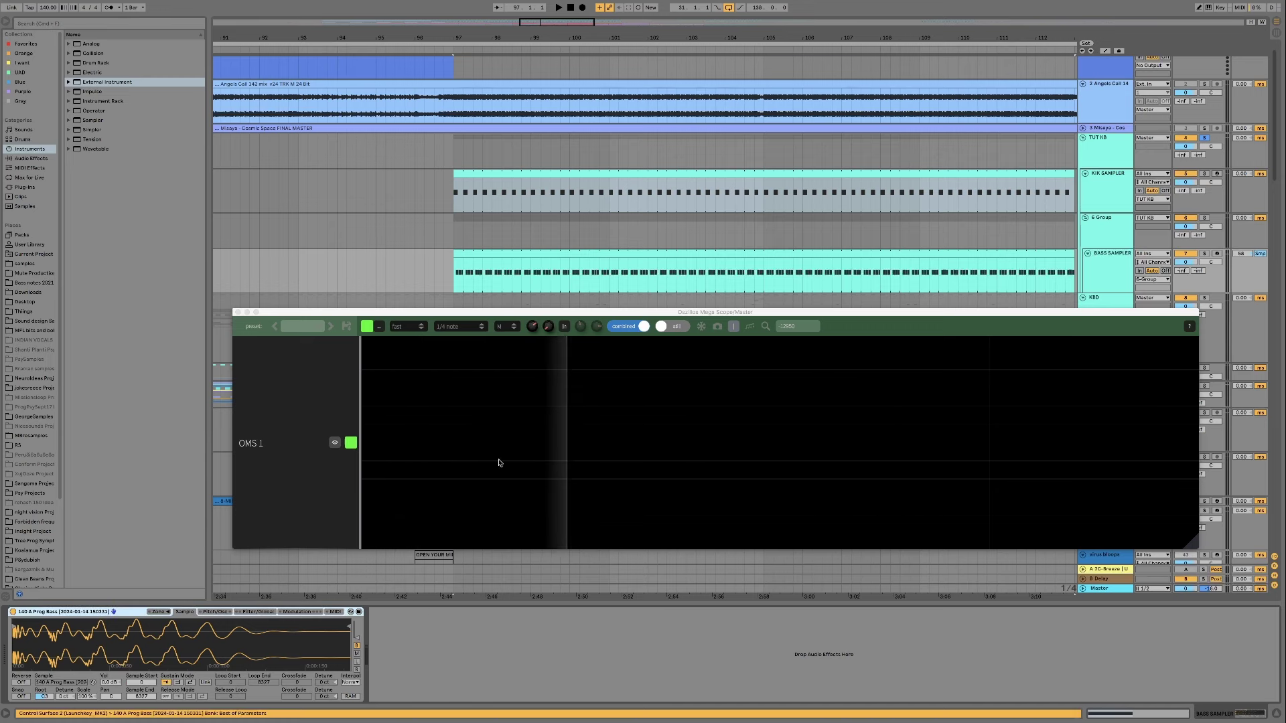
{"action": "left_click", "coordinate": [223, 612]}
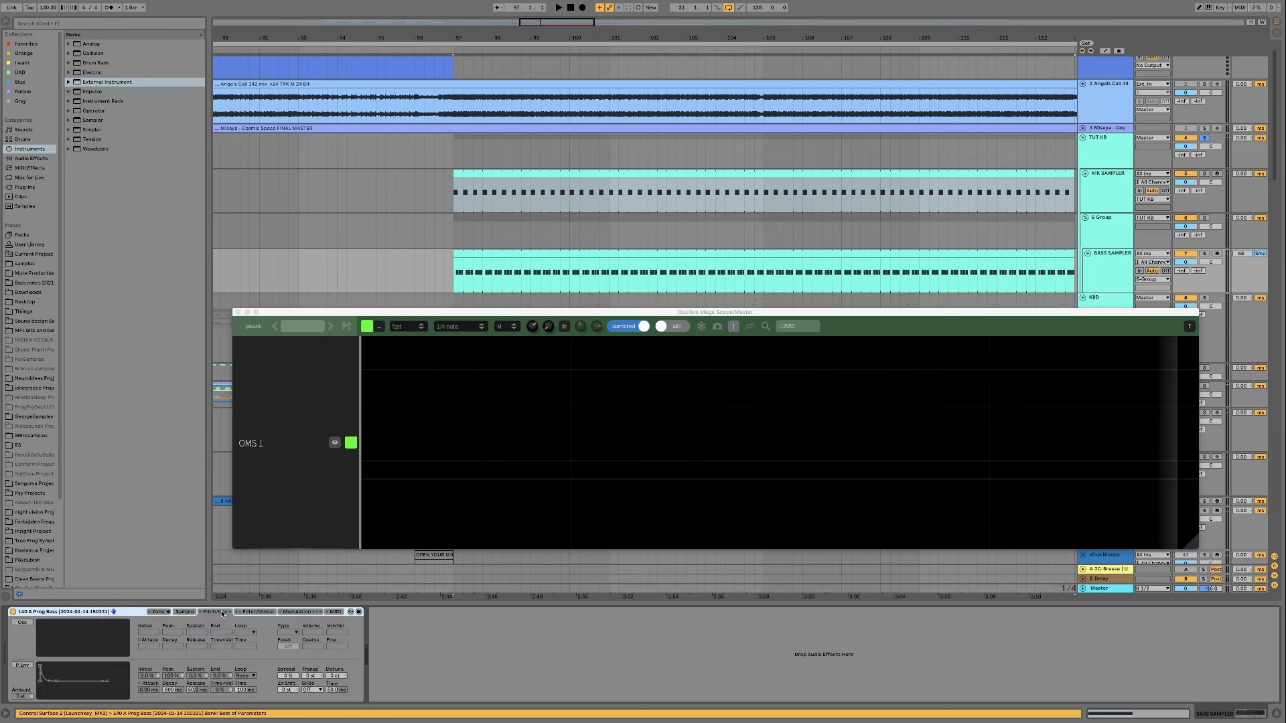
{"action": "left_click", "coordinate": [257, 612]}
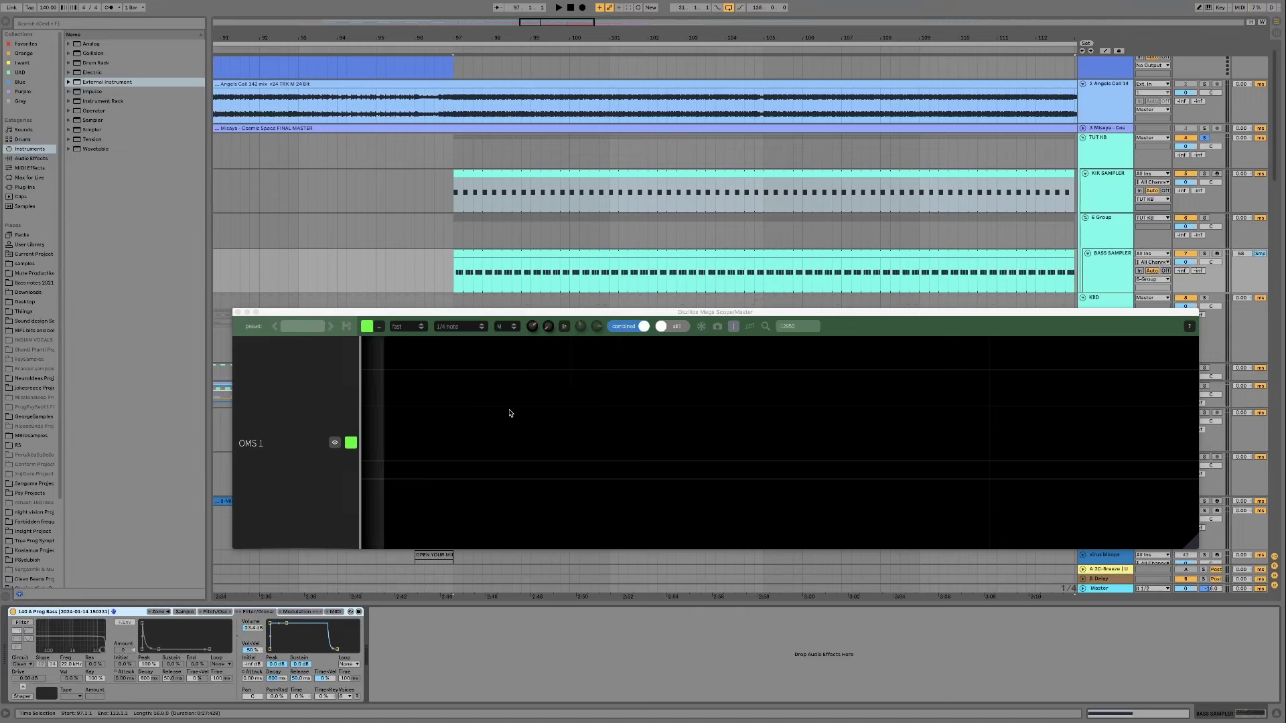
- Open the BASS SAMPLER clip's notes with the scope moved clear of them, and lower the first C3 note's velocity to the minimum
{"action": "left_click", "coordinate": [512, 253]}
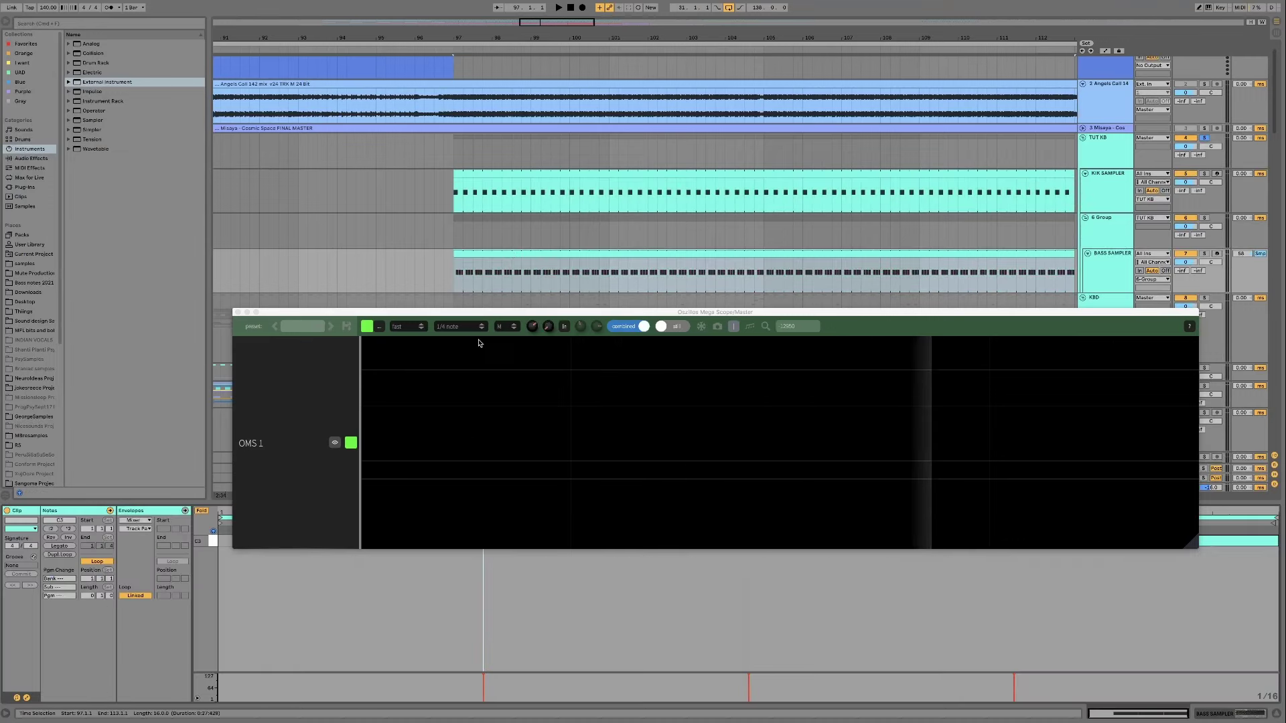
{"action": "left_click_drag", "start_coordinate": [481, 312], "coordinate": [482, 292]}
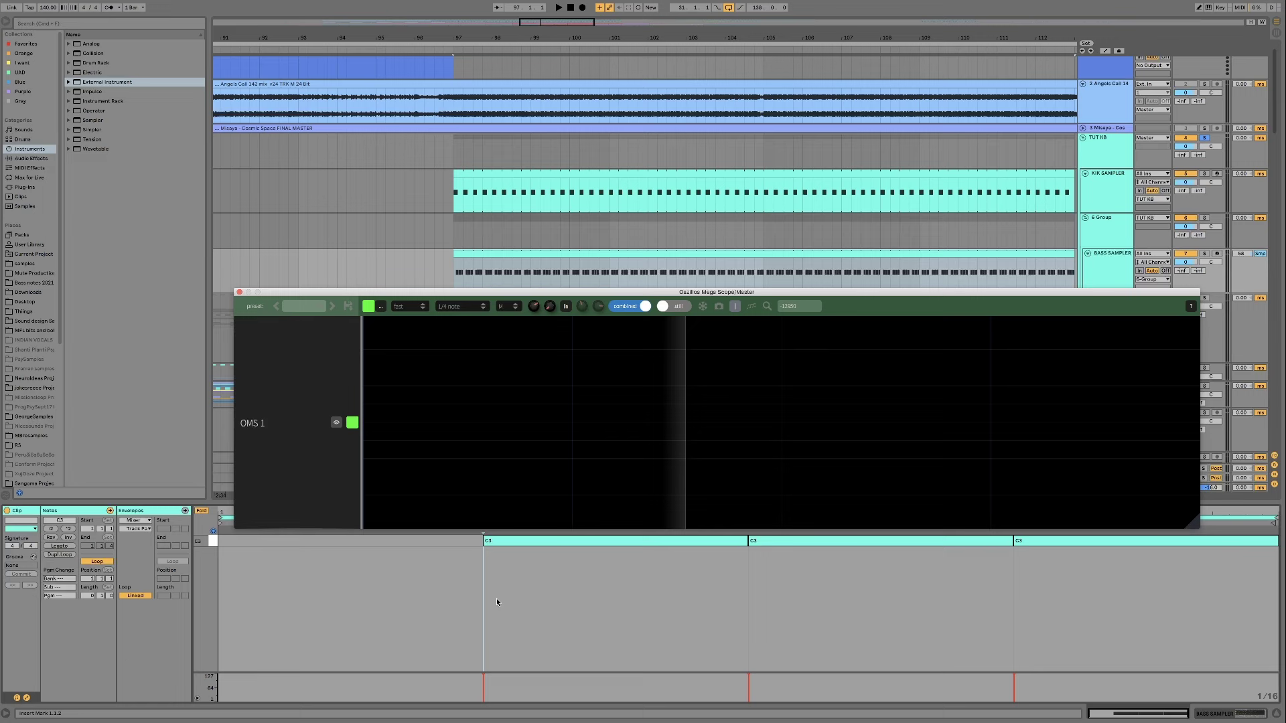
{"action": "left_click", "coordinate": [508, 542]}
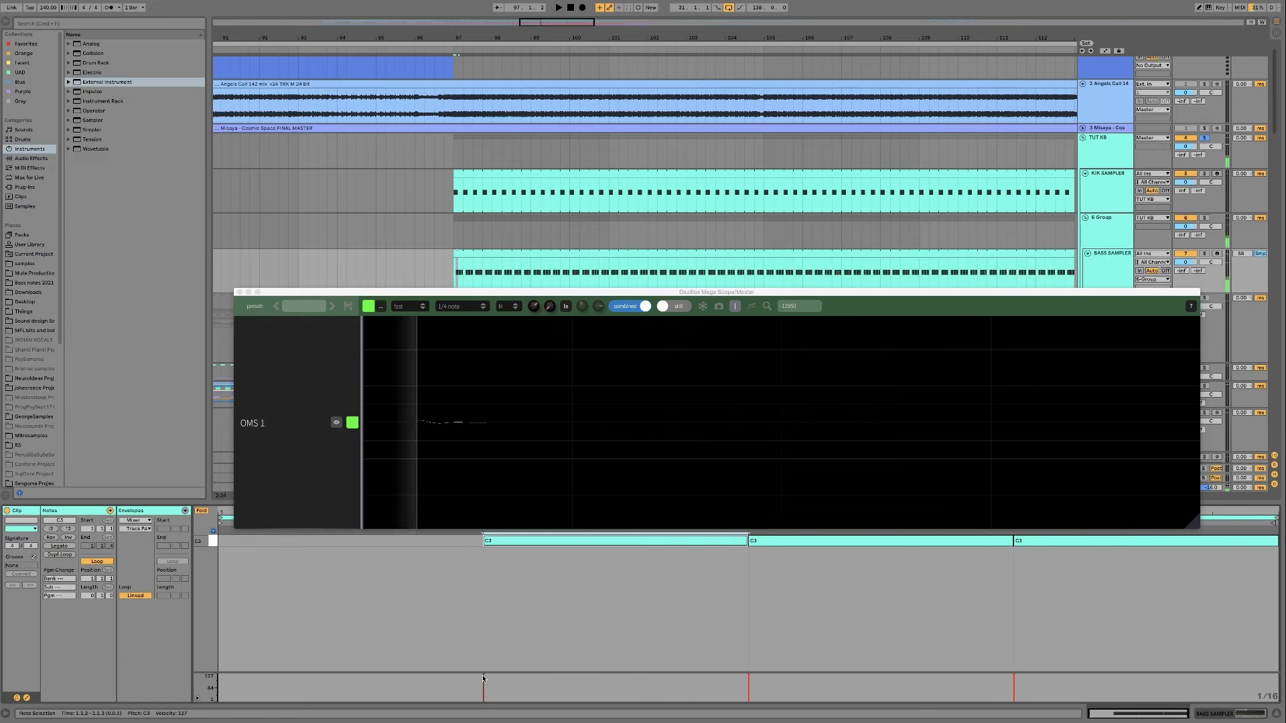
{"action": "left_click_drag", "start_coordinate": [486, 682], "coordinate": [485, 700]}
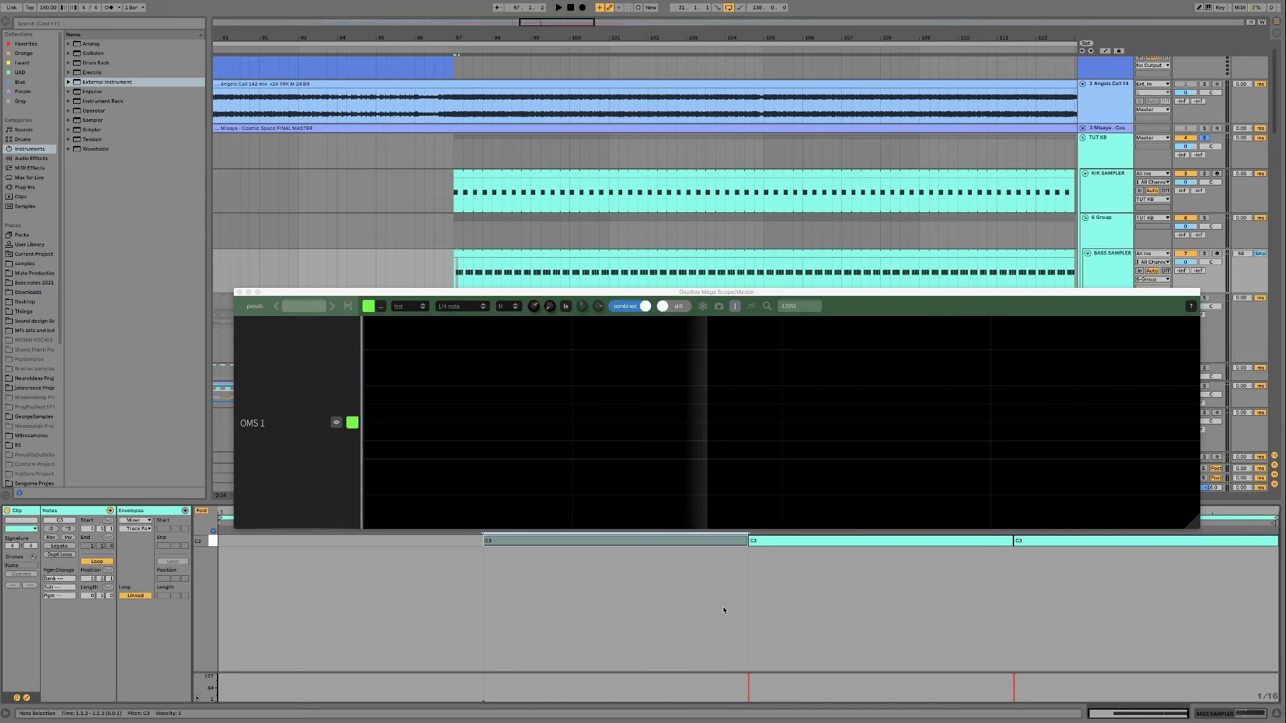
{"action": "left_click_drag", "start_coordinate": [775, 574], "coordinate": [1018, 543]}
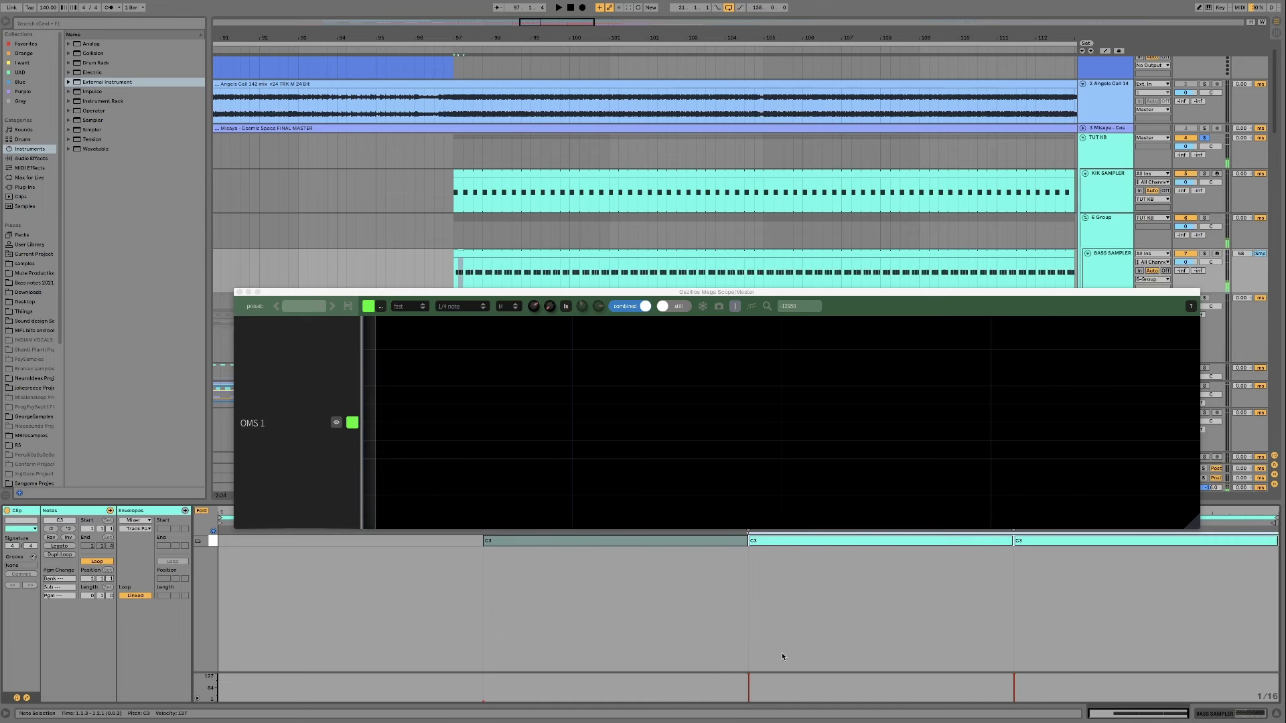
- Add a Velocity MIDI effect before the bass Sampler, set its Out Low to about 32, and play the result on the scope
{"action": "double_click", "coordinate": [1097, 272]}
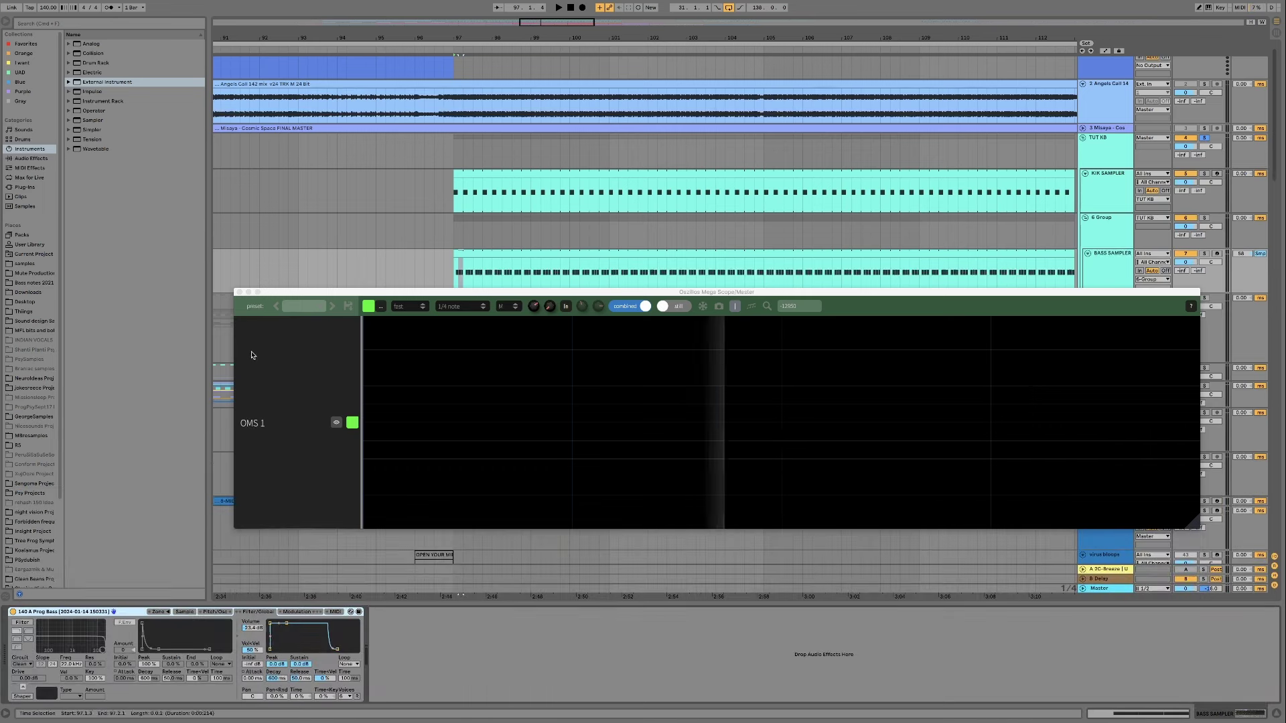
{"action": "left_click", "coordinate": [29, 168]}
{"action": "double_click", "coordinate": [93, 111]}
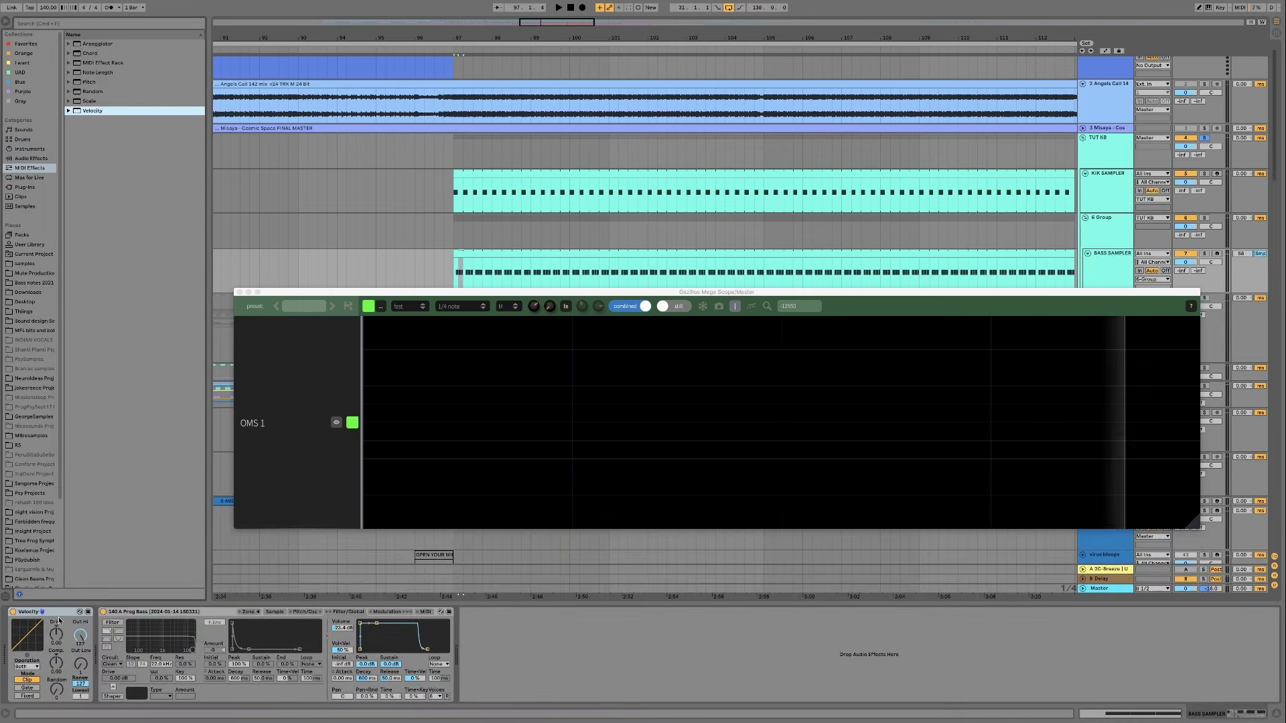
{"action": "mouse_move", "coordinate": [84, 666]}
{"action": "left_mouse_down"}
{"action": "mouse_move", "coordinate": [84, 624]}
{"action": "mouse_move", "coordinate": [80, 679]}
{"action": "left_mouse_up"}
{"action": "key", "text": "space"}
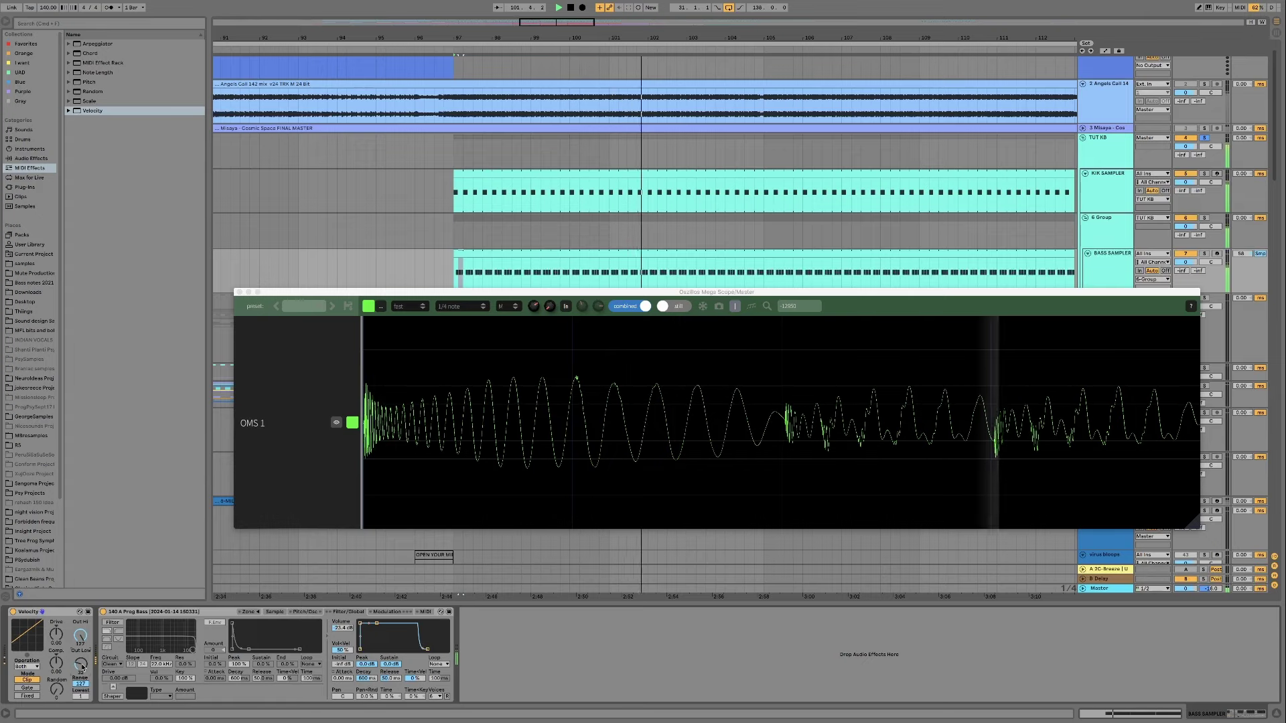
{"action": "key", "text": "space"}
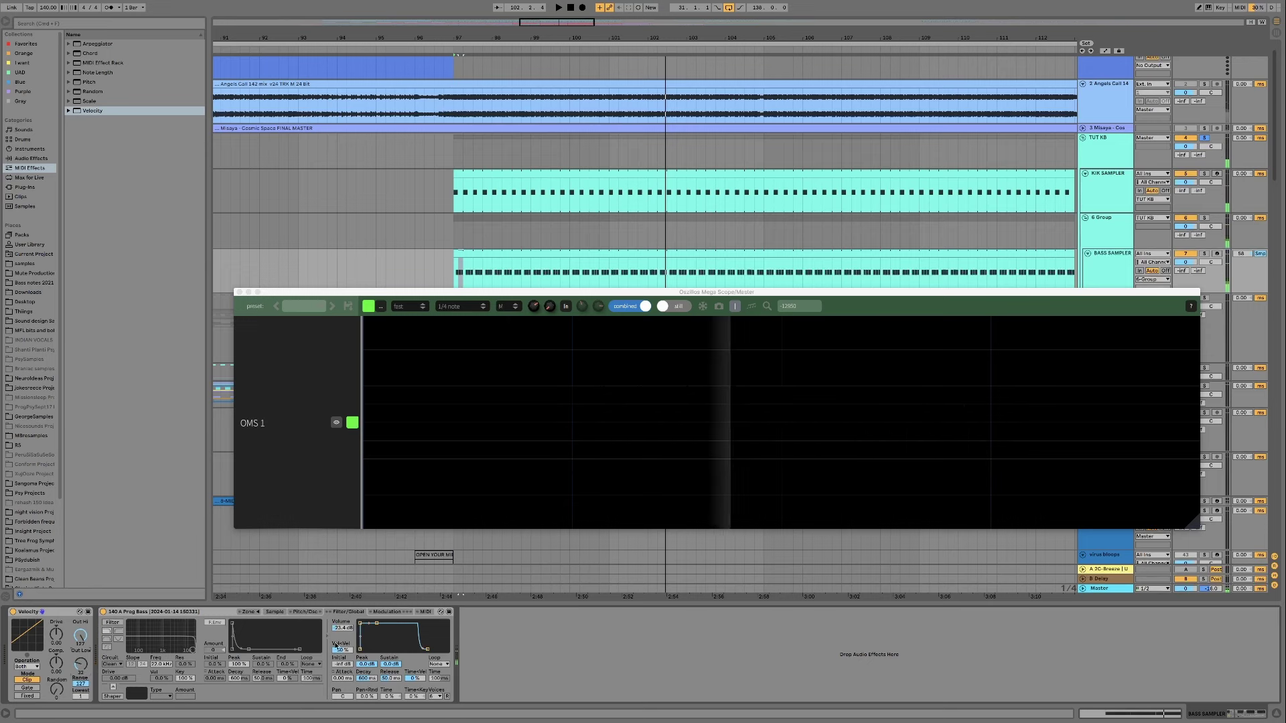
{"action": "left_click", "coordinate": [580, 639]}
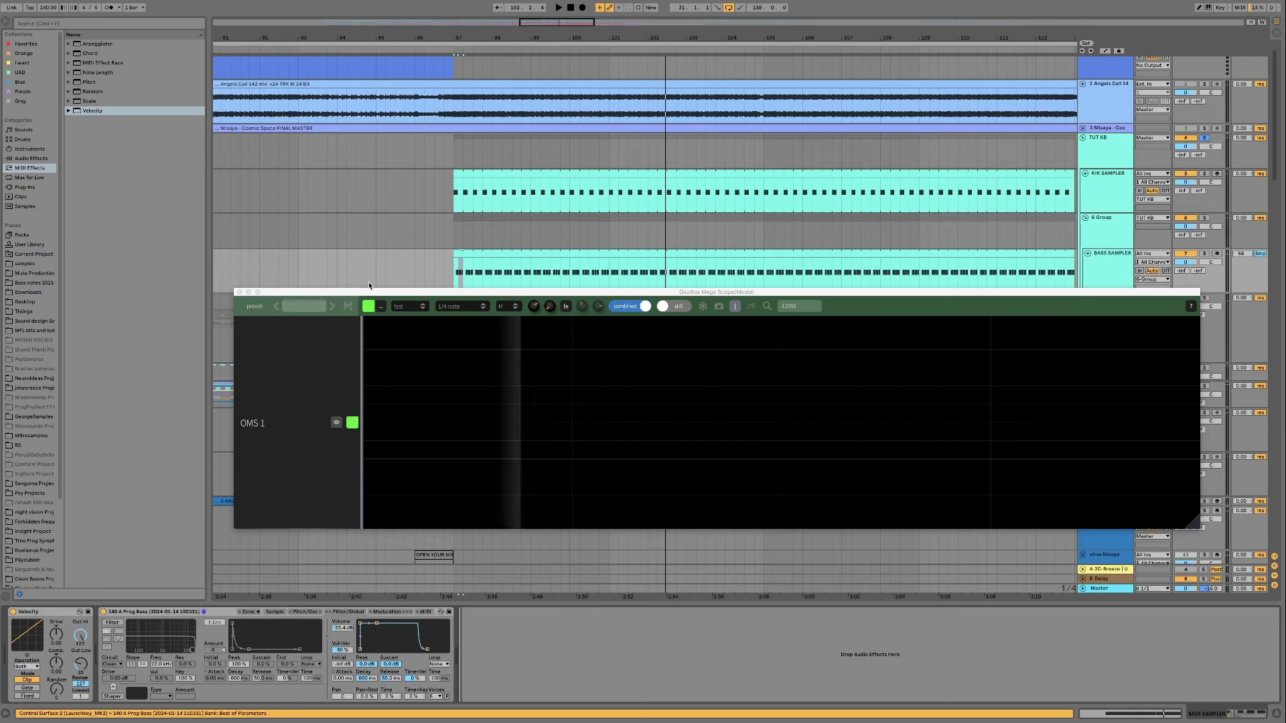
- Move the oscilloscope window below the BASS SAMPLER track and delete the Velocity effect from that track
{"action": "left_click_drag", "start_coordinate": [354, 293], "coordinate": [401, 319]}
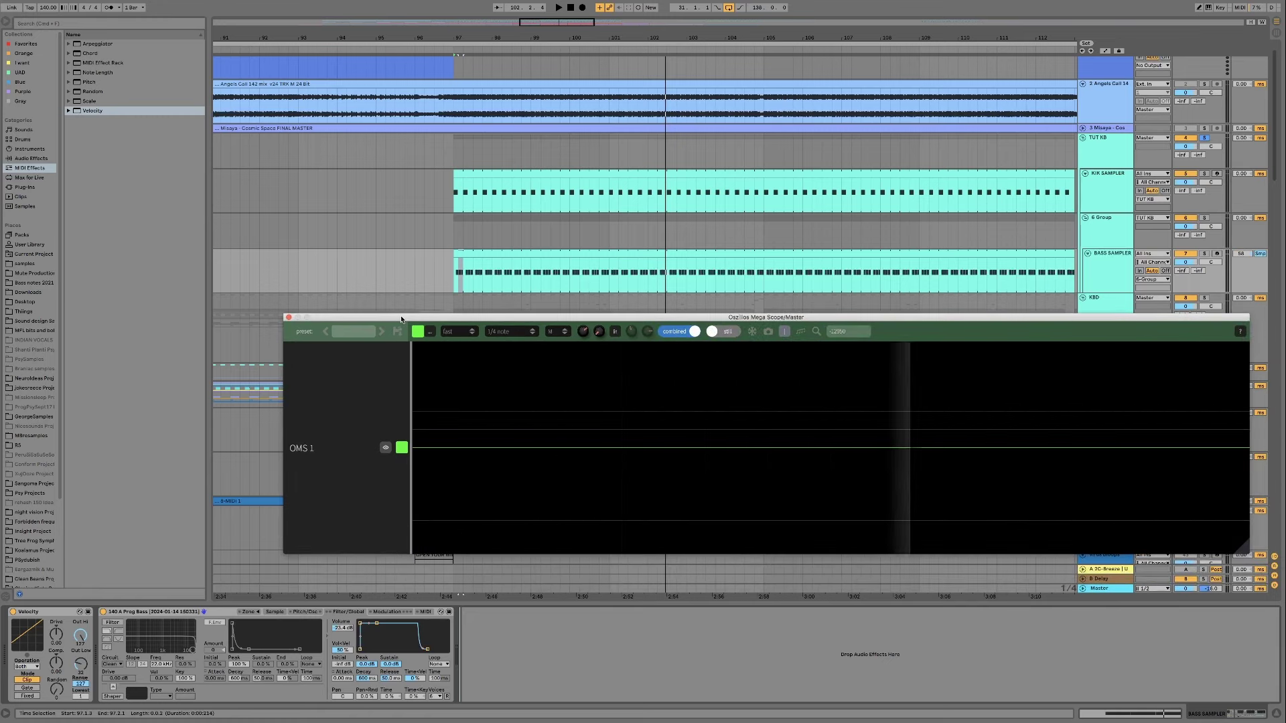
{"action": "scroll", "coordinate": [856, 254], "scroll_direction": "down", "scroll_amount": 2}
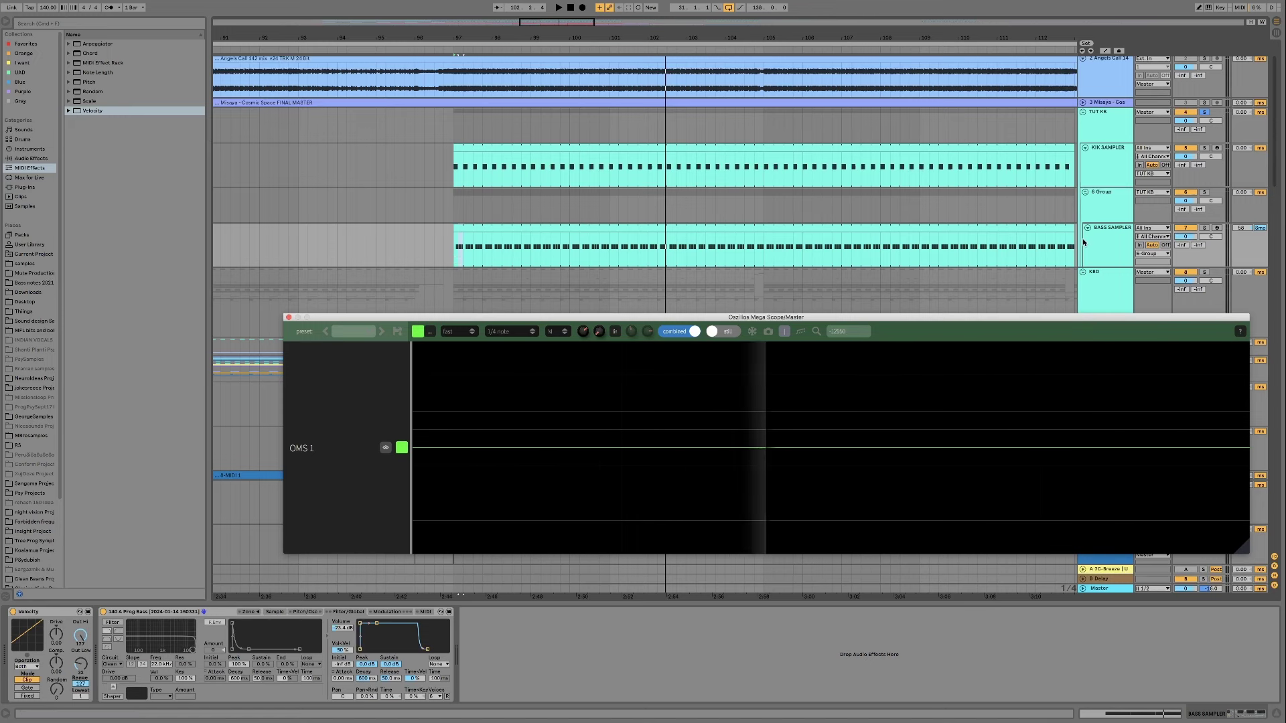
{"action": "left_click", "coordinate": [1101, 244]}
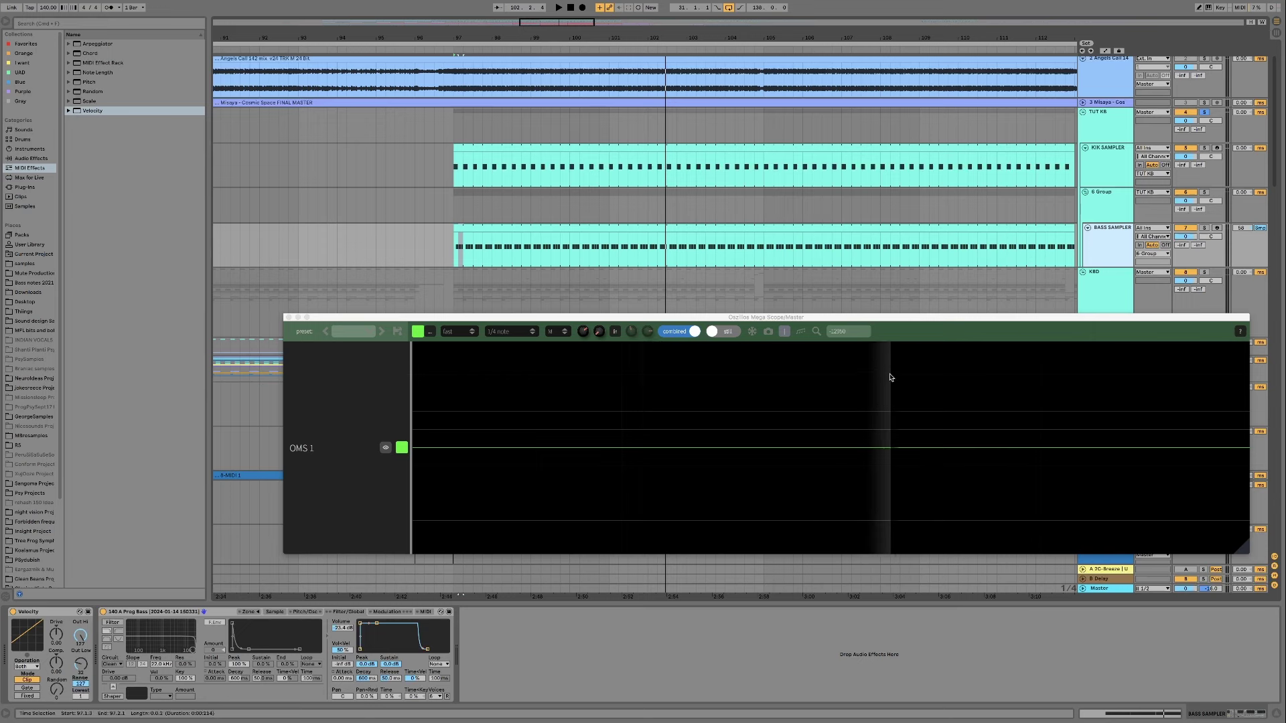
{"action": "left_click", "coordinate": [58, 615]}
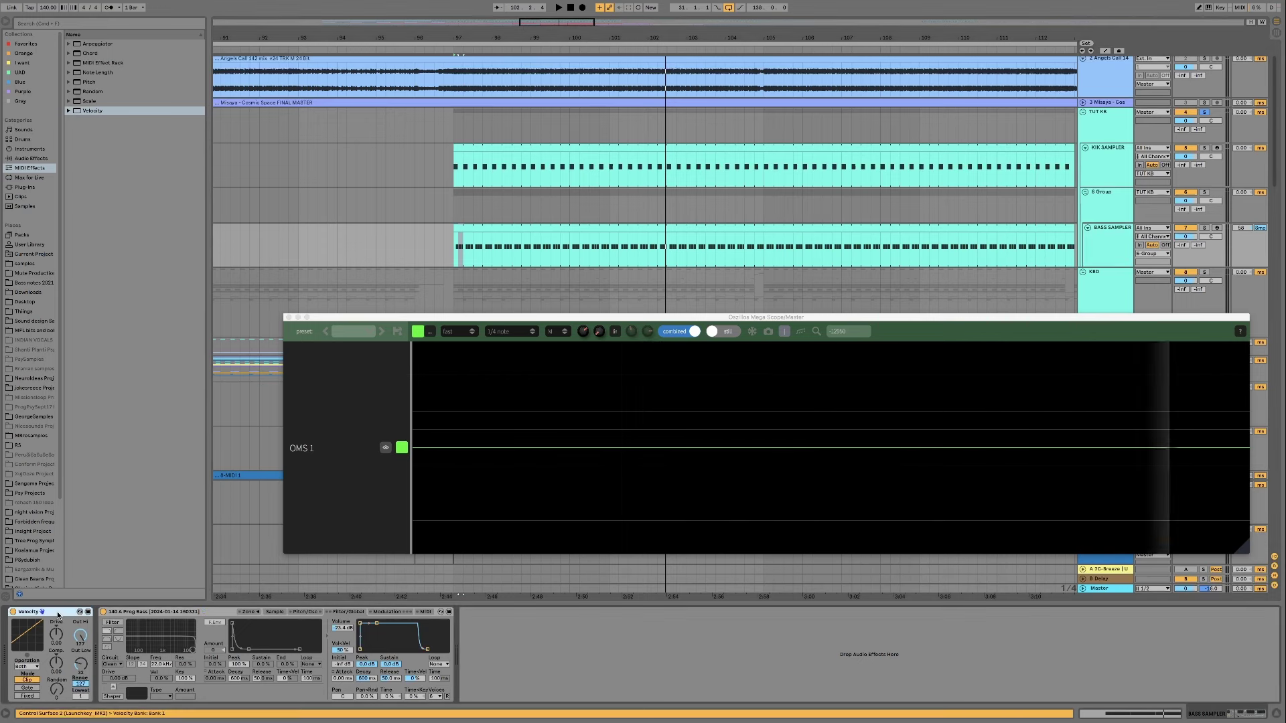
{"action": "key", "text": "Delete"}
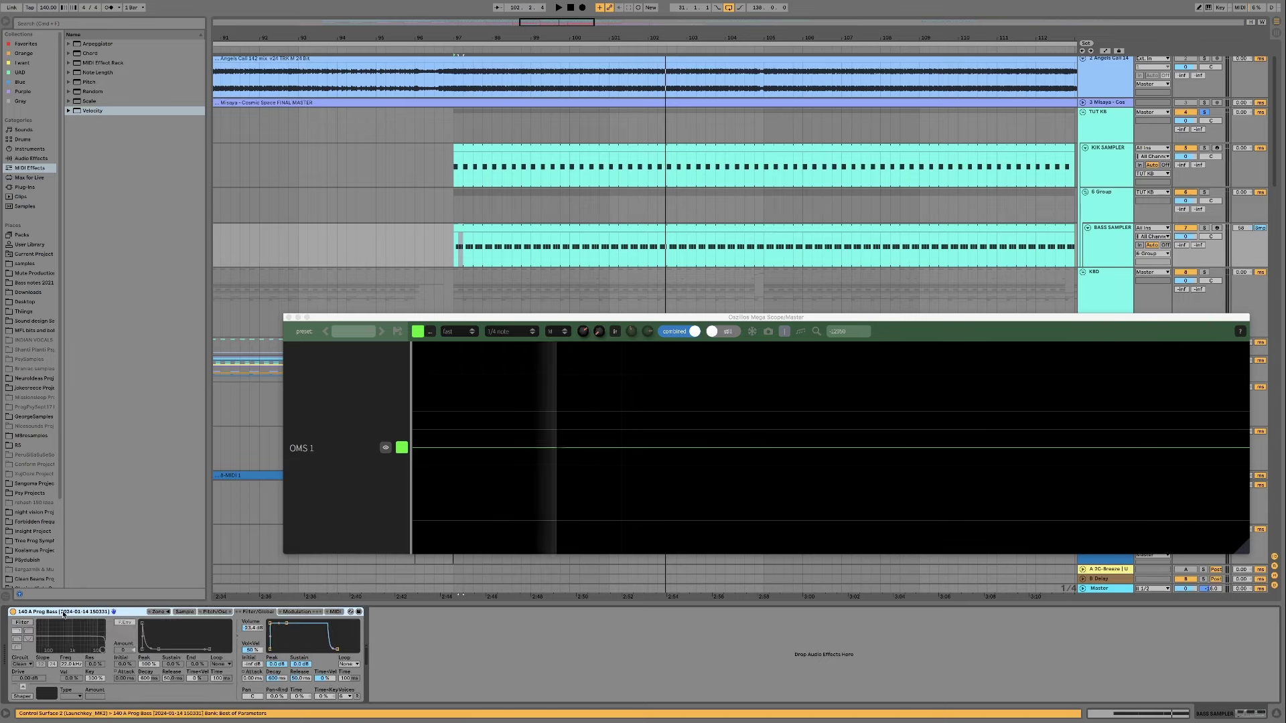
- Group the bass Sampler into an Instrument Rack, show its chain list, and insert a Velocity MIDI effect before the Sampler inside the chain
{"action": "left_click", "coordinate": [185, 612]}
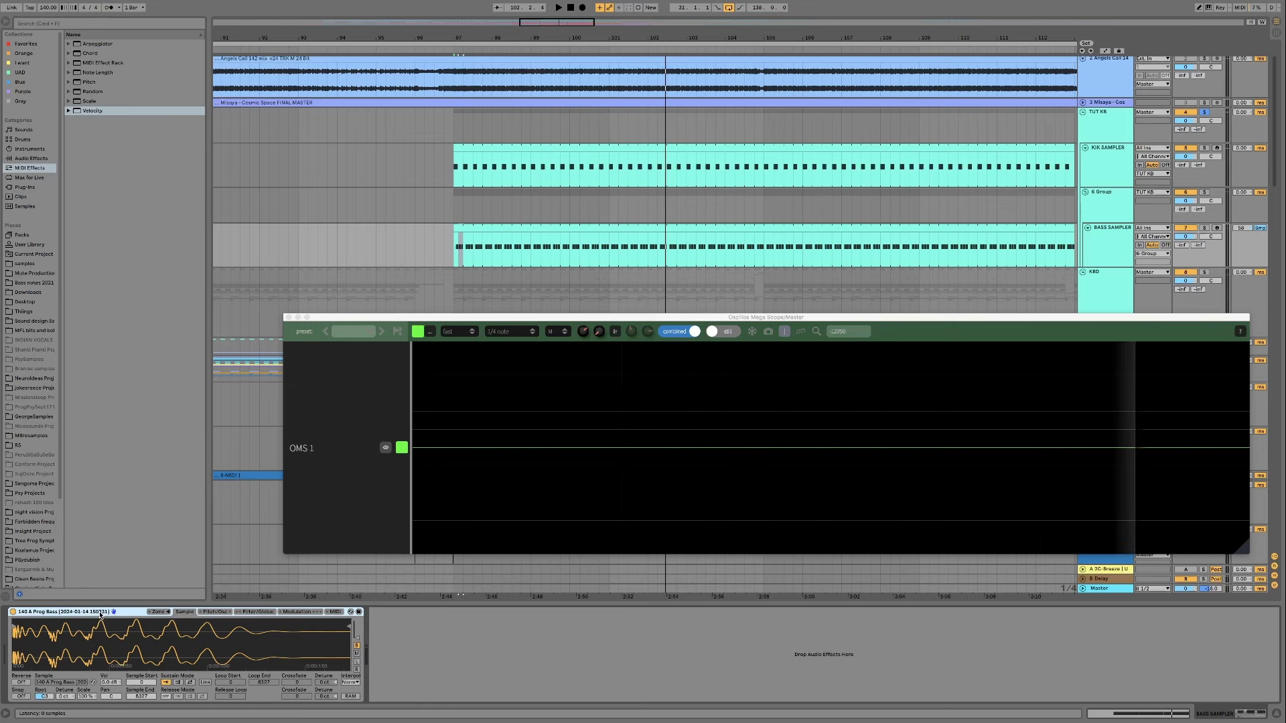
{"action": "key", "text": "super+g"}
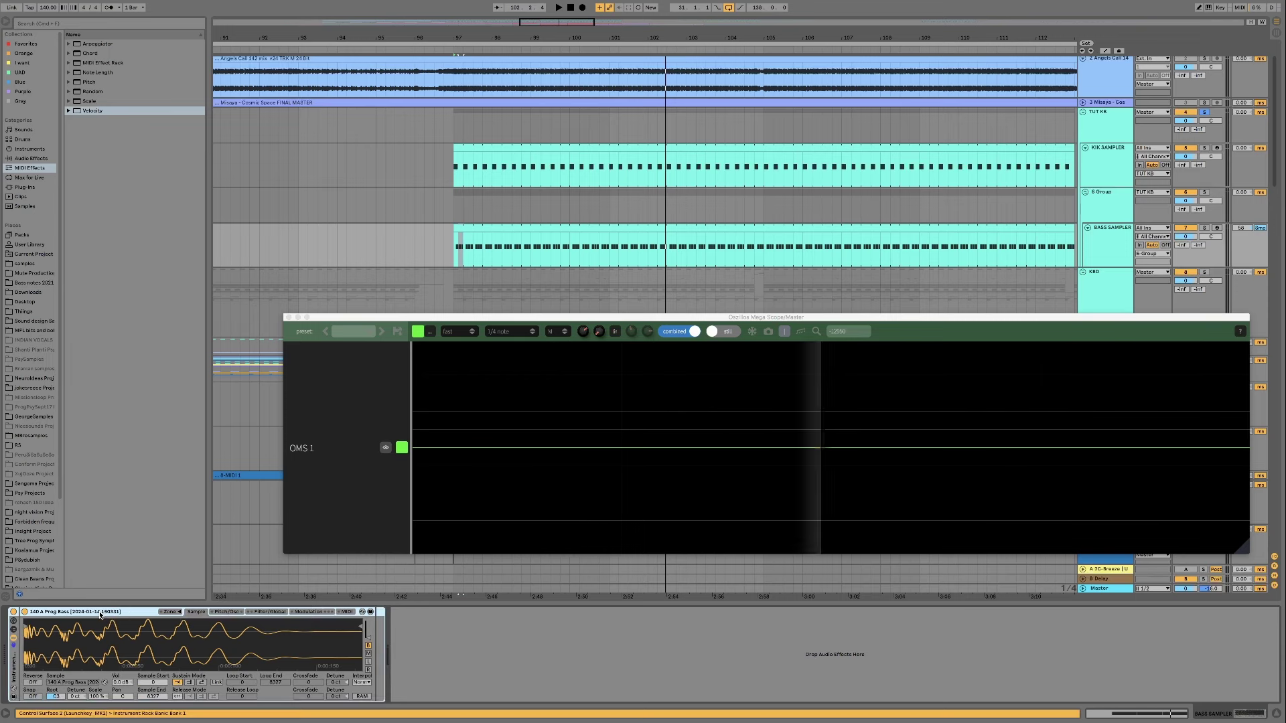
{"action": "left_click", "coordinate": [14, 631]}
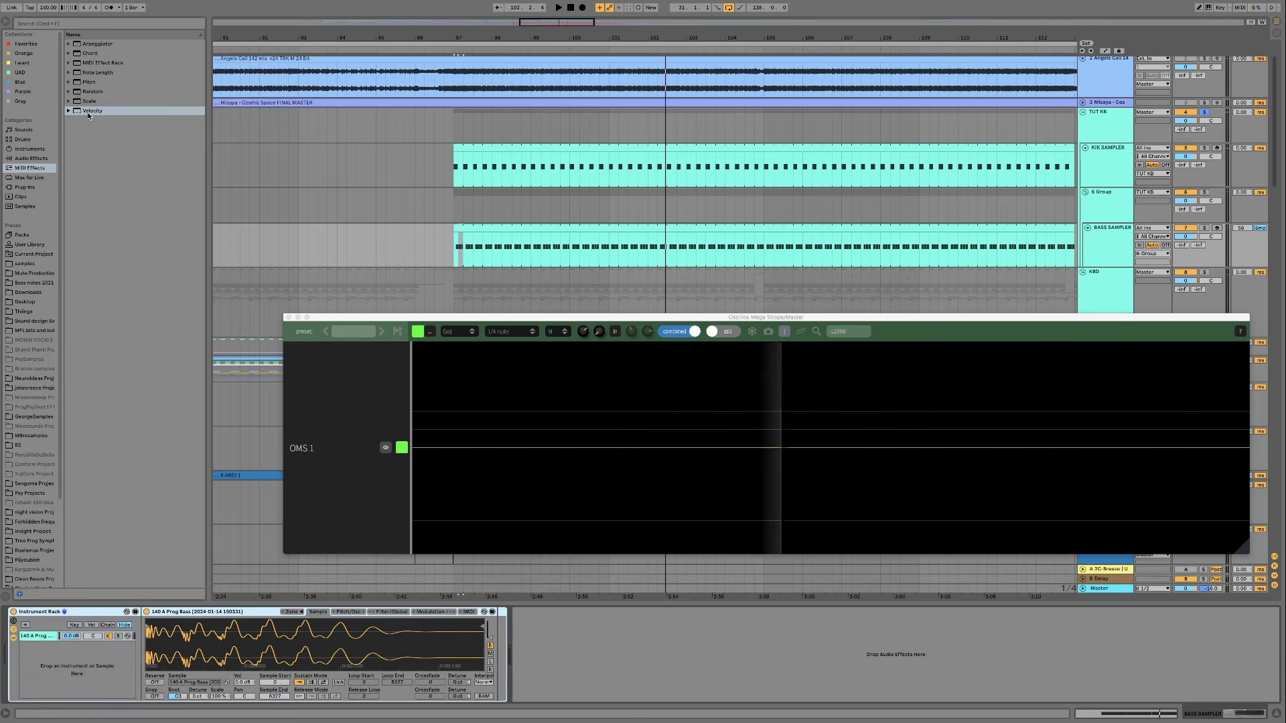
{"action": "left_click_drag", "start_coordinate": [88, 111], "coordinate": [47, 638]}
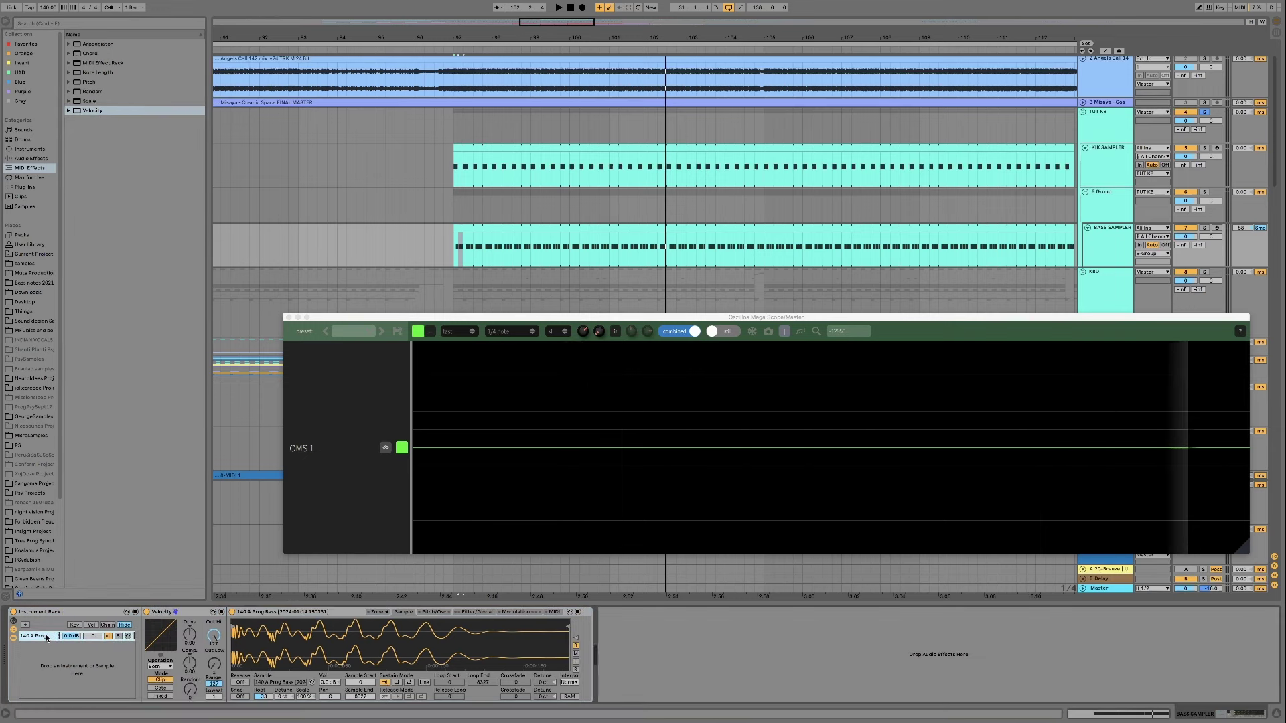
- Duplicate the rack chain and adjust the Velocity effects so one chain takes only the highest velocities and the other the lower ones
{"action": "key", "text": "super+d"}
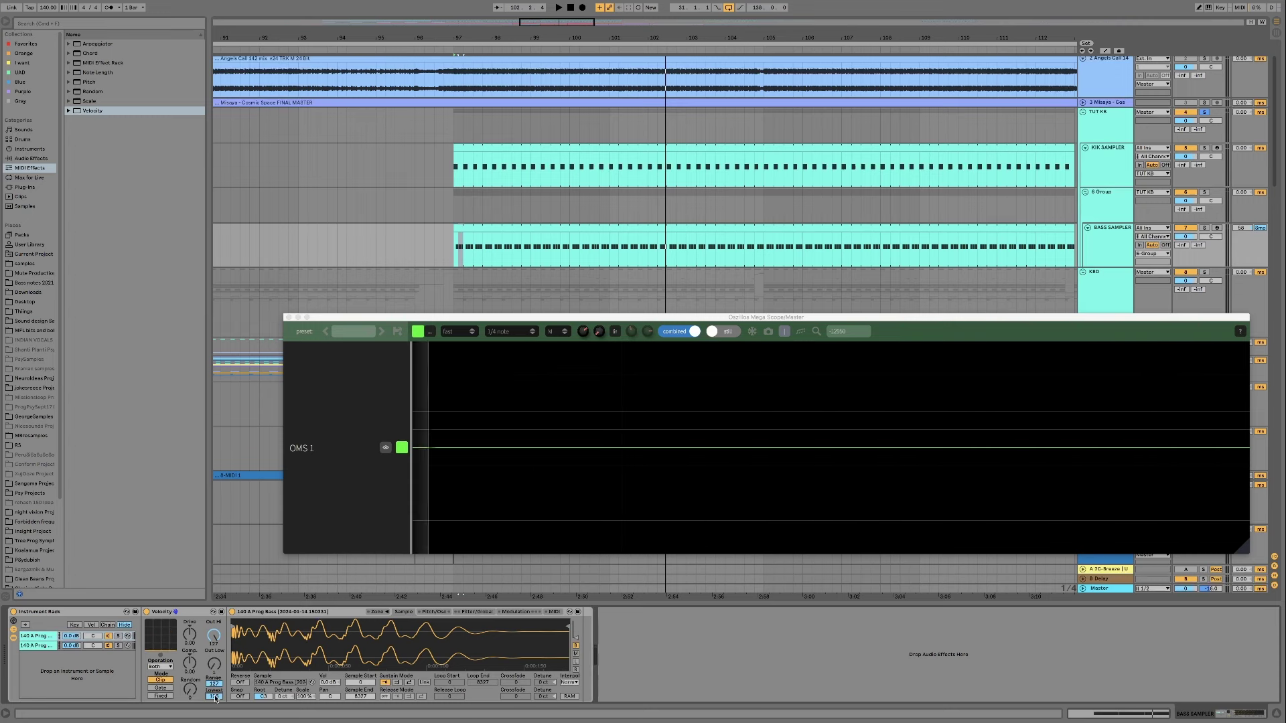
{"action": "left_click", "coordinate": [45, 647]}
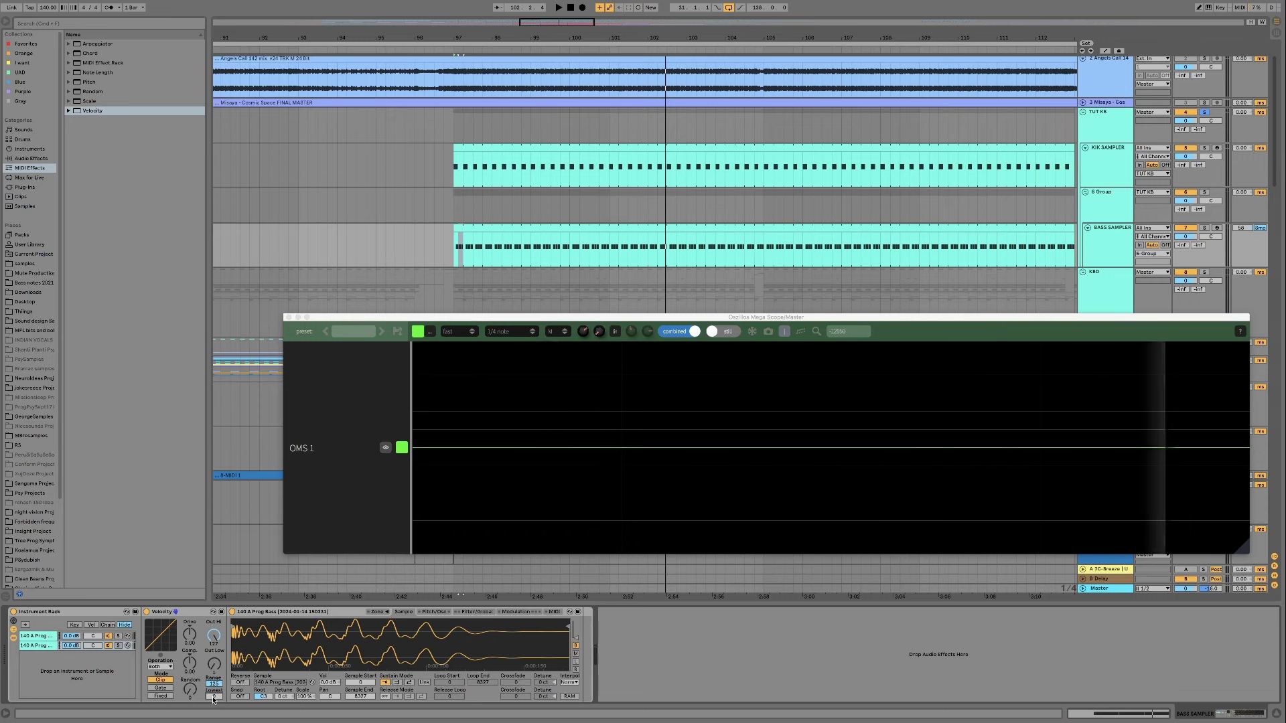
{"action": "left_click", "coordinate": [37, 637]}
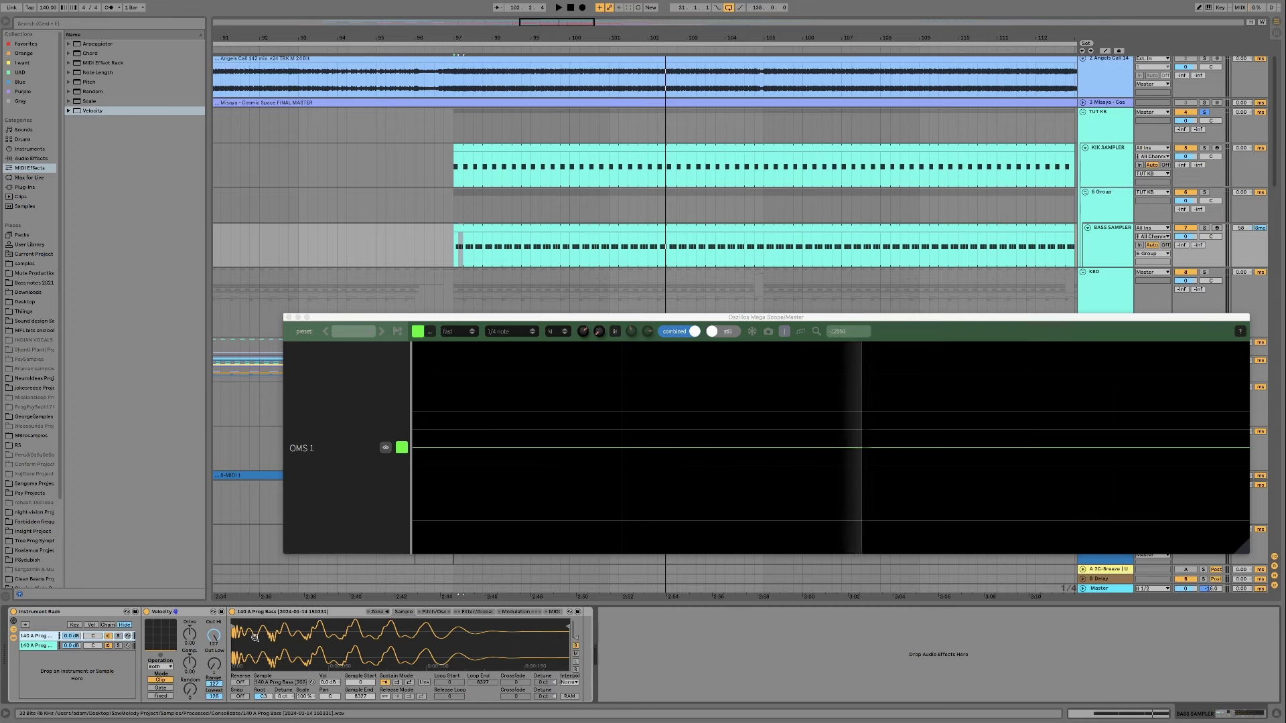
{"action": "left_click", "coordinate": [44, 647]}
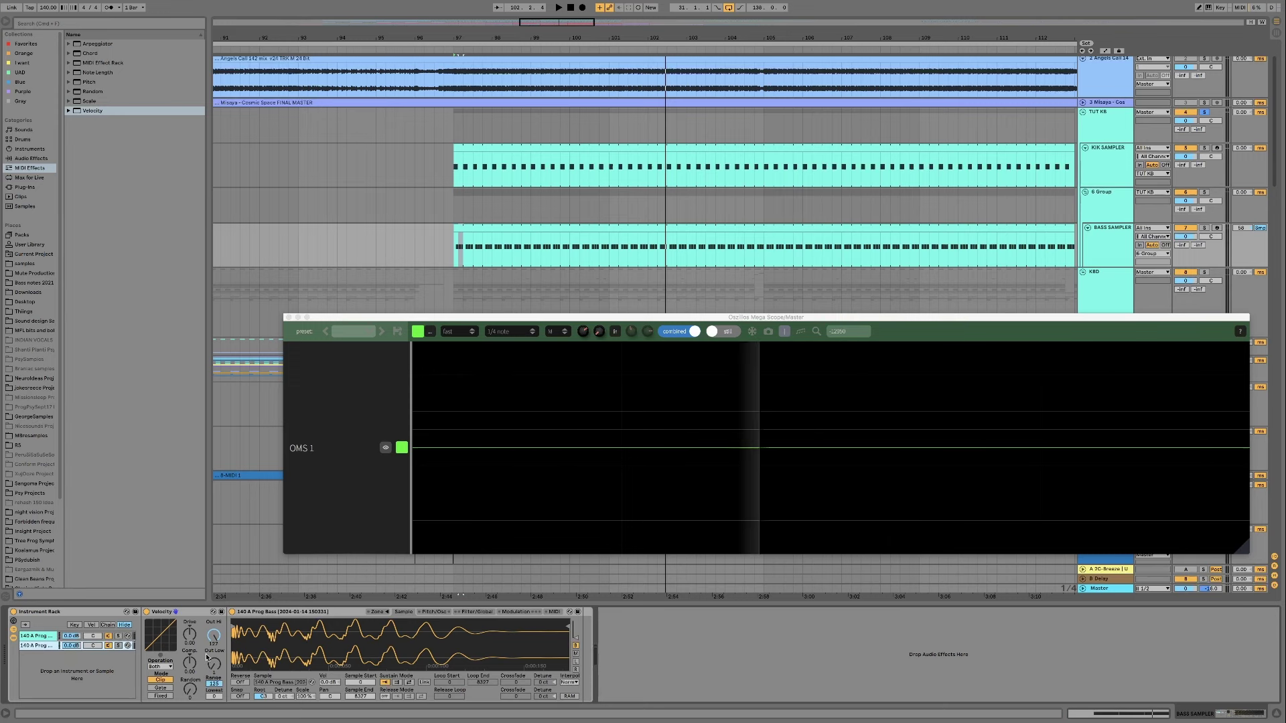
- Open the BASS SAMPLER clip's notes, move the oscilloscope window clear of them, and examine the first C3 note's velocity
{"action": "left_click", "coordinate": [477, 228]}
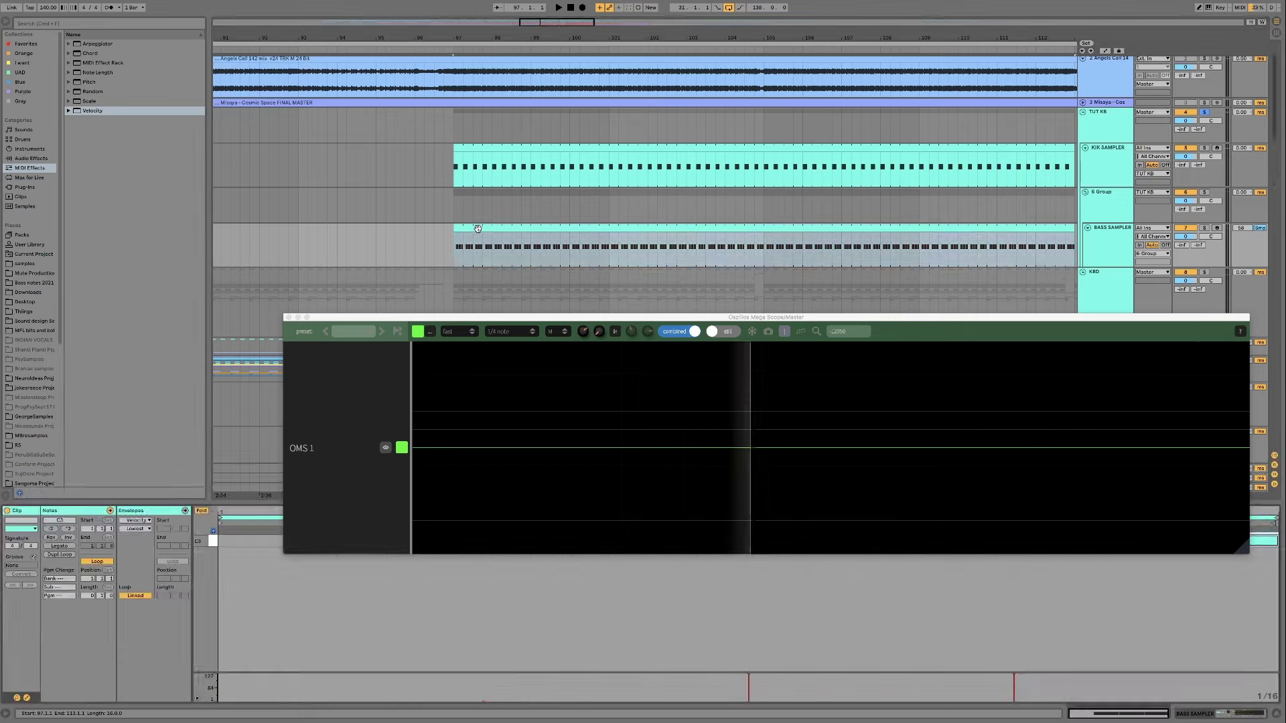
{"action": "left_click", "coordinate": [483, 684]}
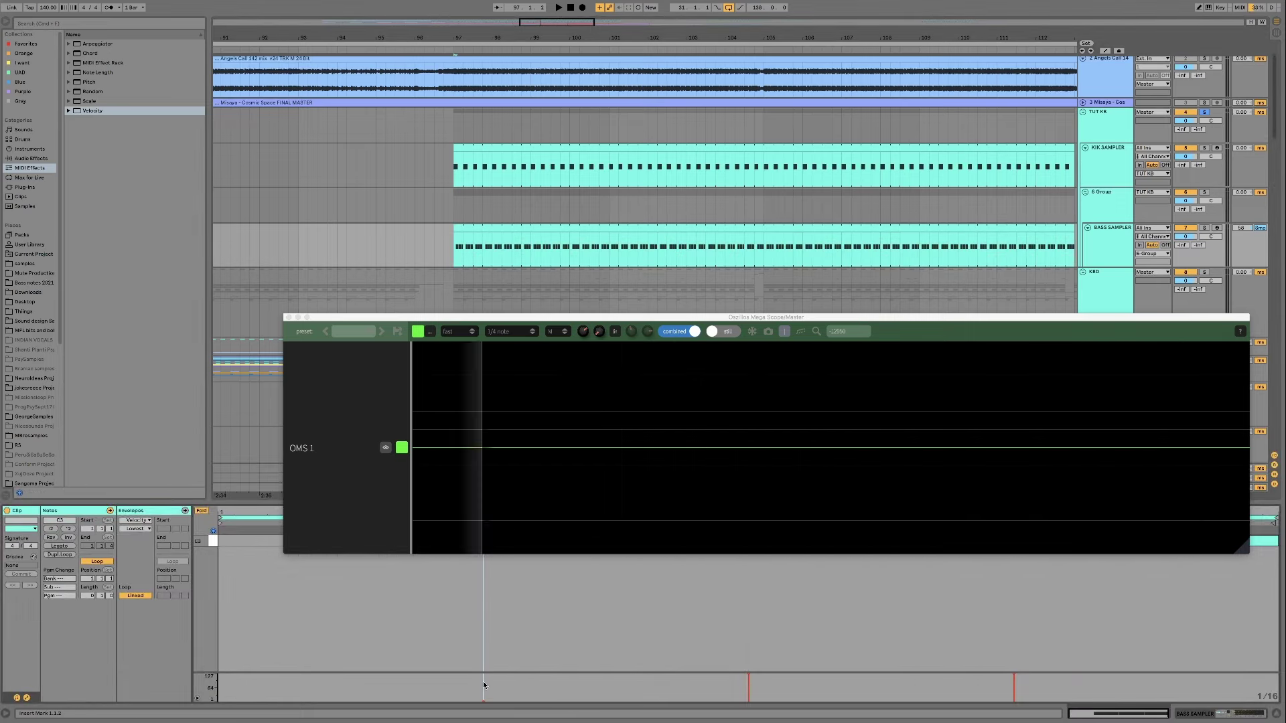
{"action": "left_click_drag", "start_coordinate": [568, 318], "coordinate": [562, 277]}
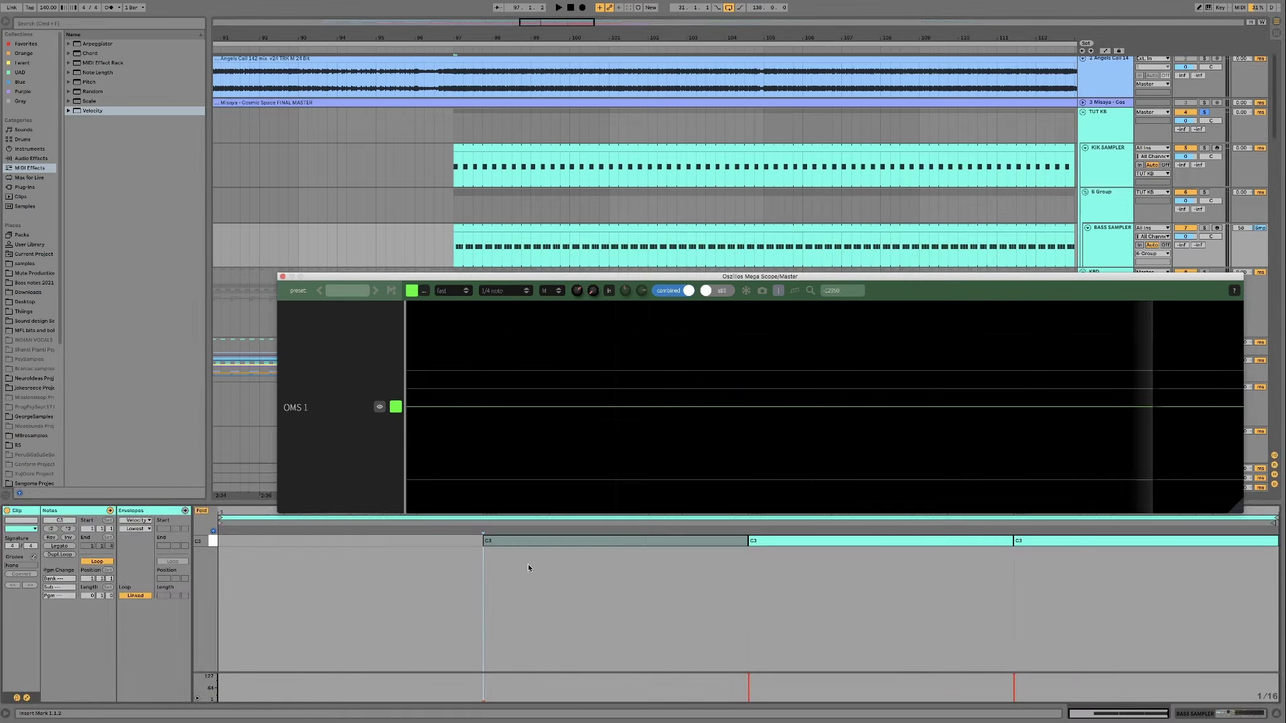
{"action": "left_click", "coordinate": [484, 703]}
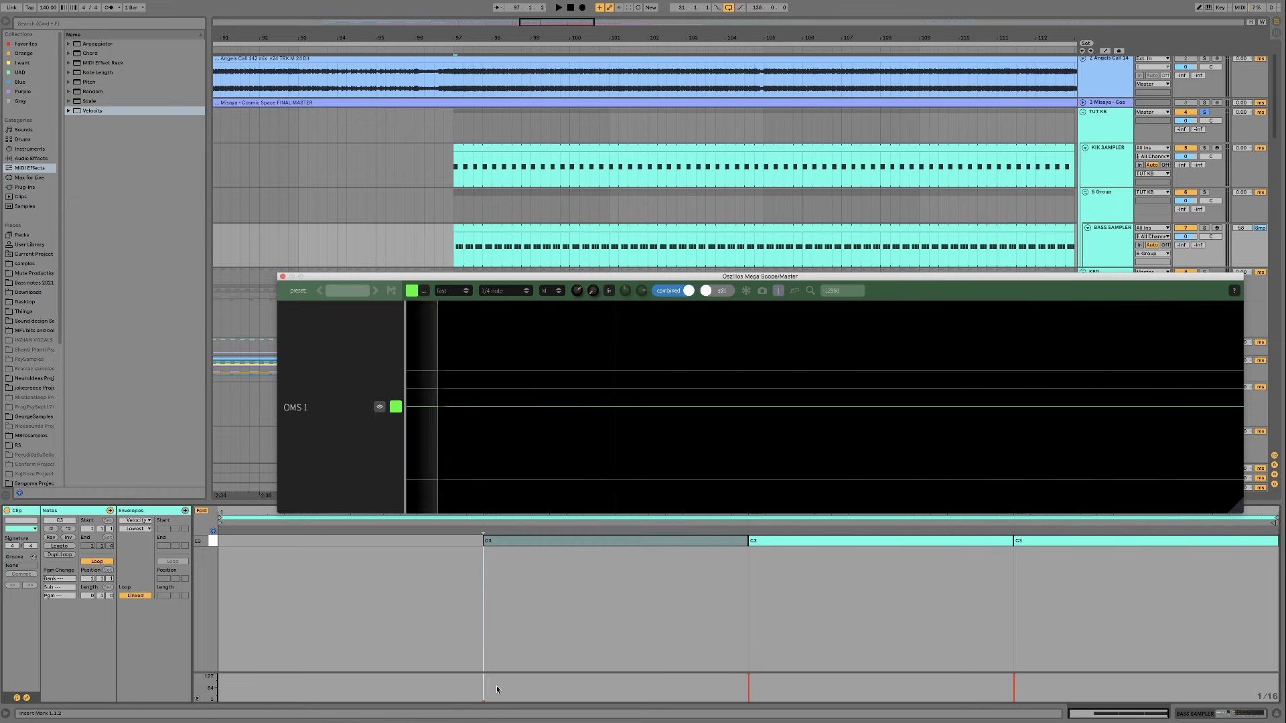
- Return to the BASS SAMPLER devices and set the Velocity effects in both chains to Gate mode
{"action": "key", "text": "shift+Tab"}
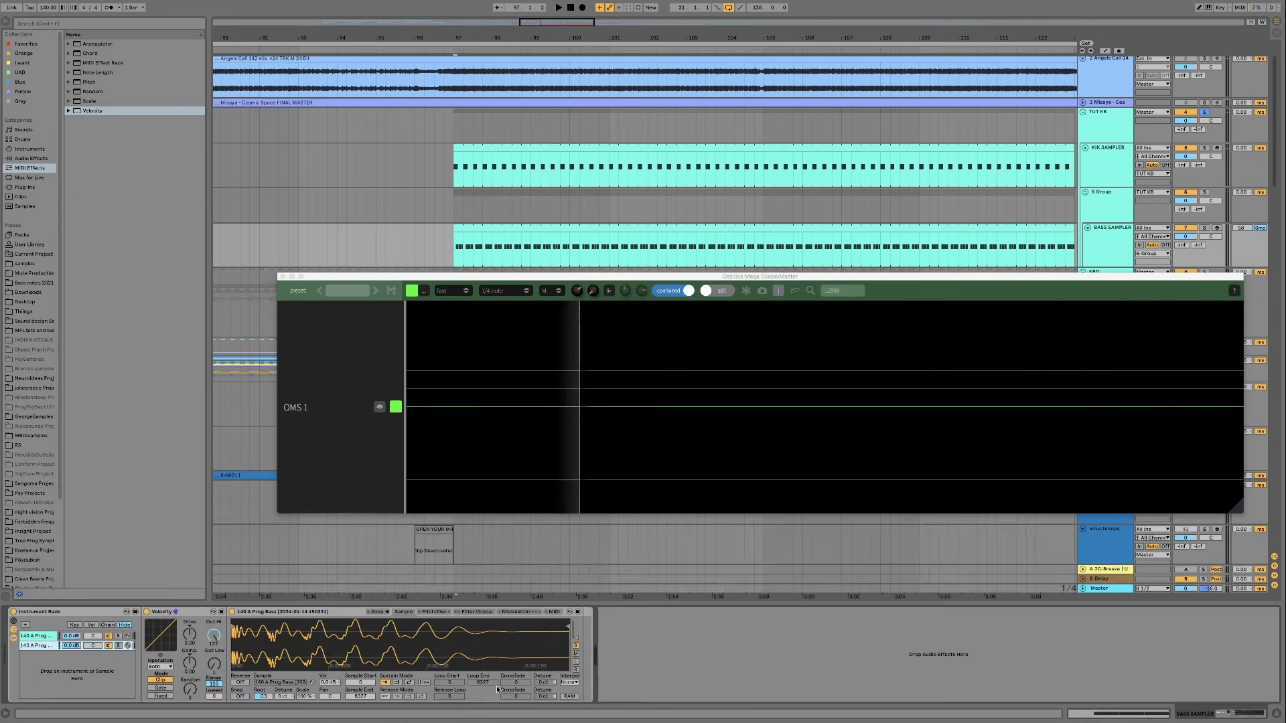
{"action": "left_click", "coordinate": [160, 688]}
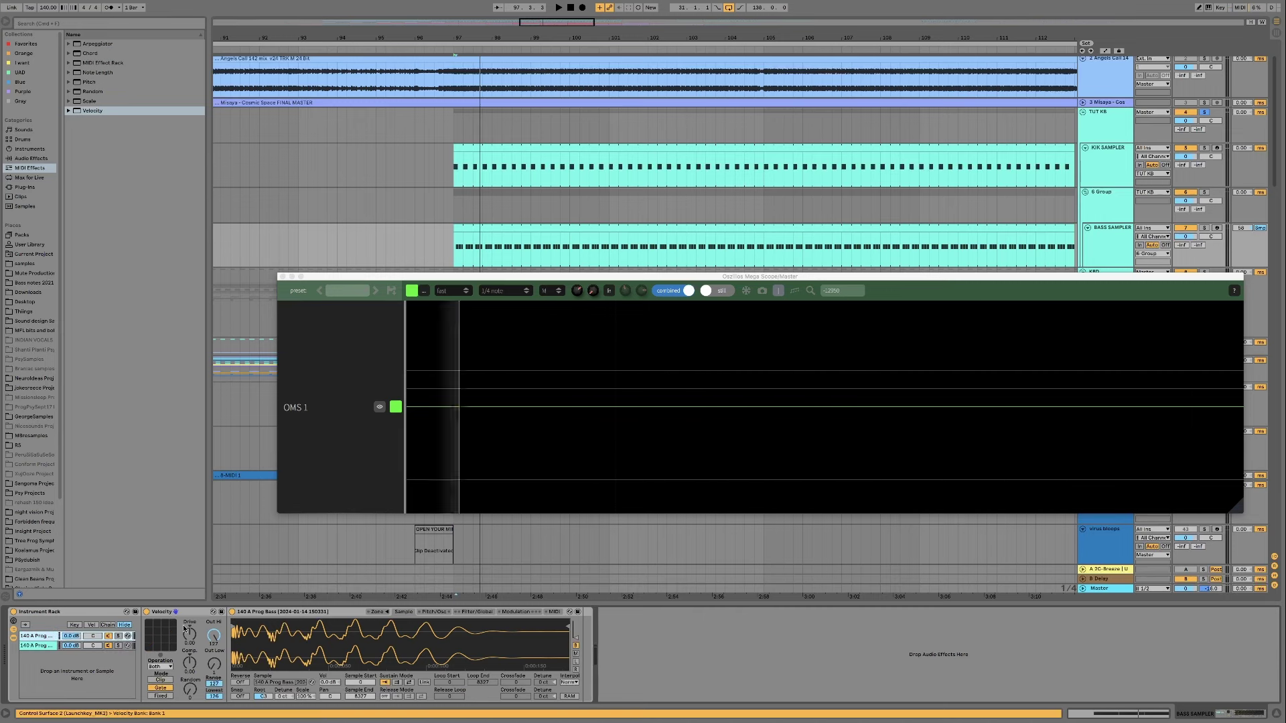
{"action": "left_click", "coordinate": [51, 639]}
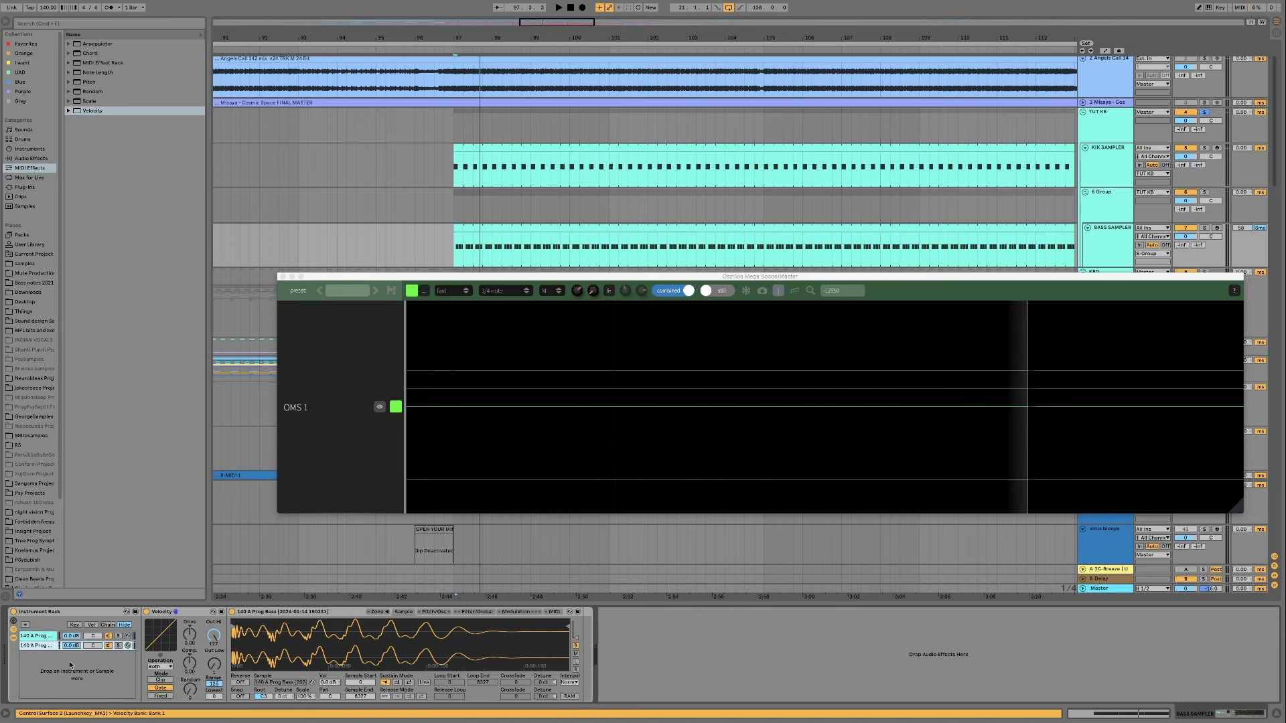
- Play the bass on the scope and toggle the rack's two chains to compare which notes each one handles
{"action": "key", "text": "space"}
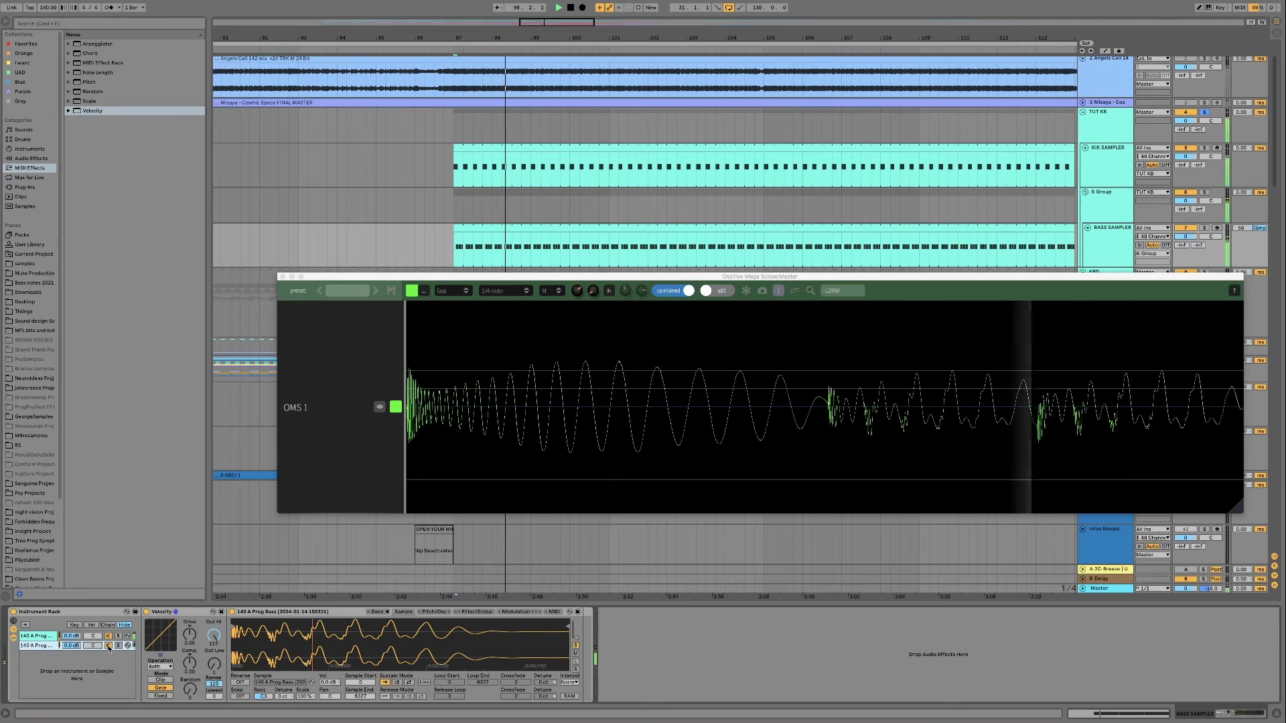
{"action": "left_click", "coordinate": [108, 636]}
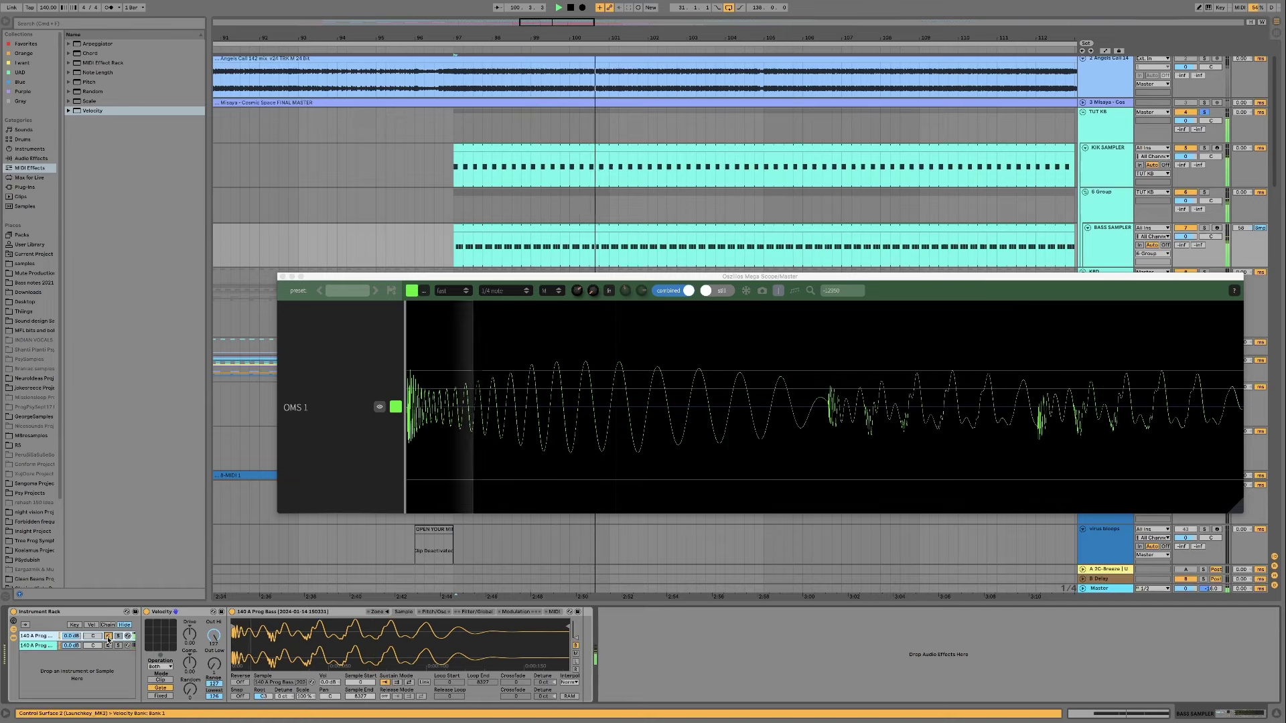
{"action": "key", "text": "space"}
{"action": "left_click", "coordinate": [109, 646]}
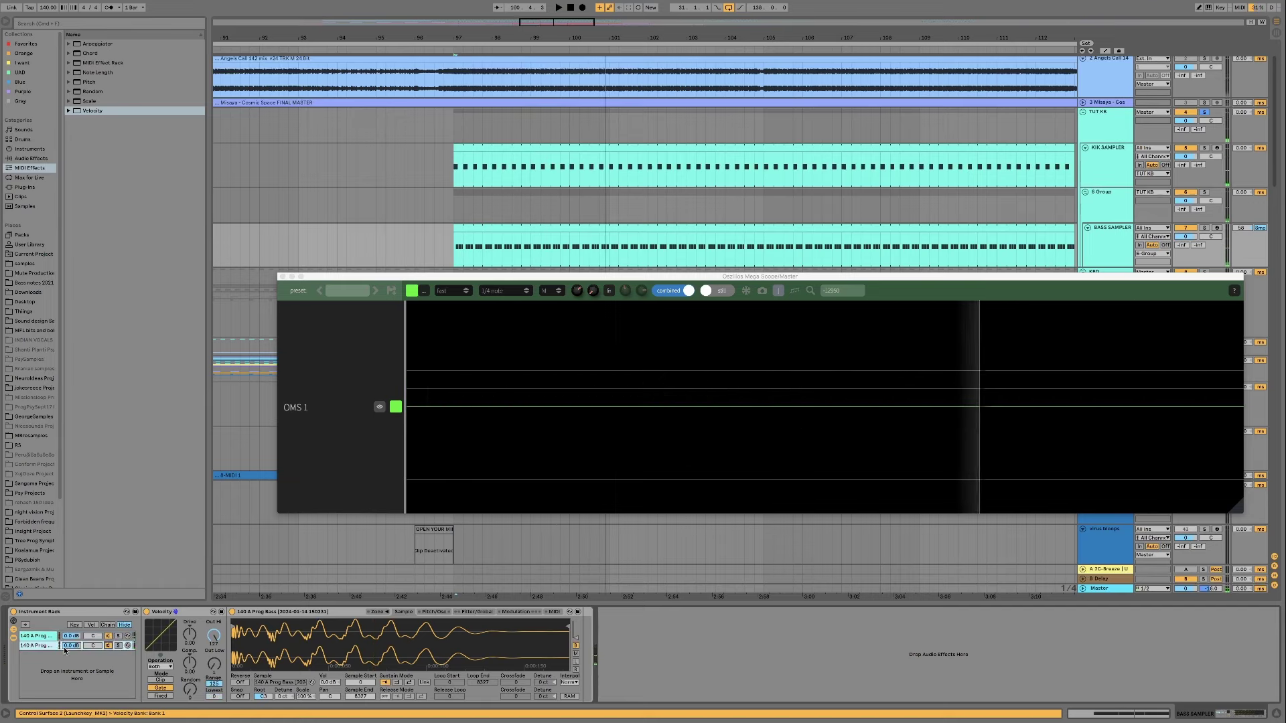
- Show the rack's macros and map Out Low of the second chain's Velocity effect to Macro 1
{"action": "left_click", "coordinate": [13, 624]}
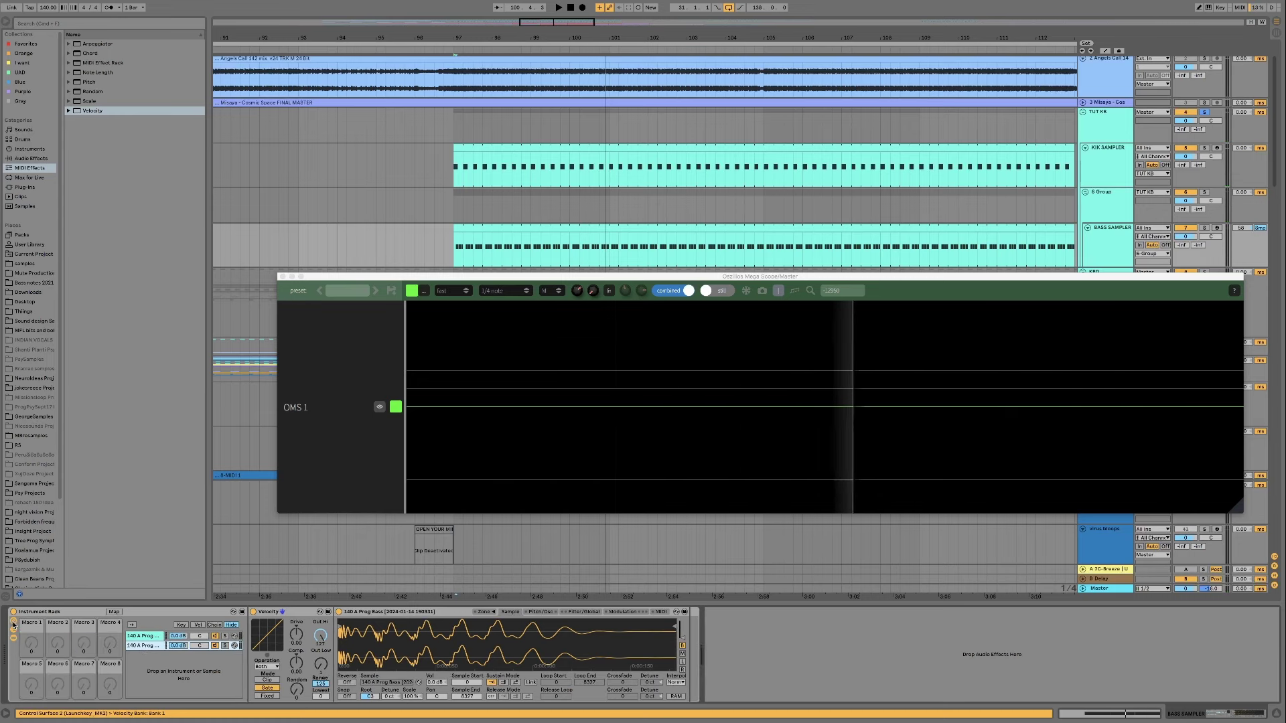
{"action": "left_click", "coordinate": [114, 612]}
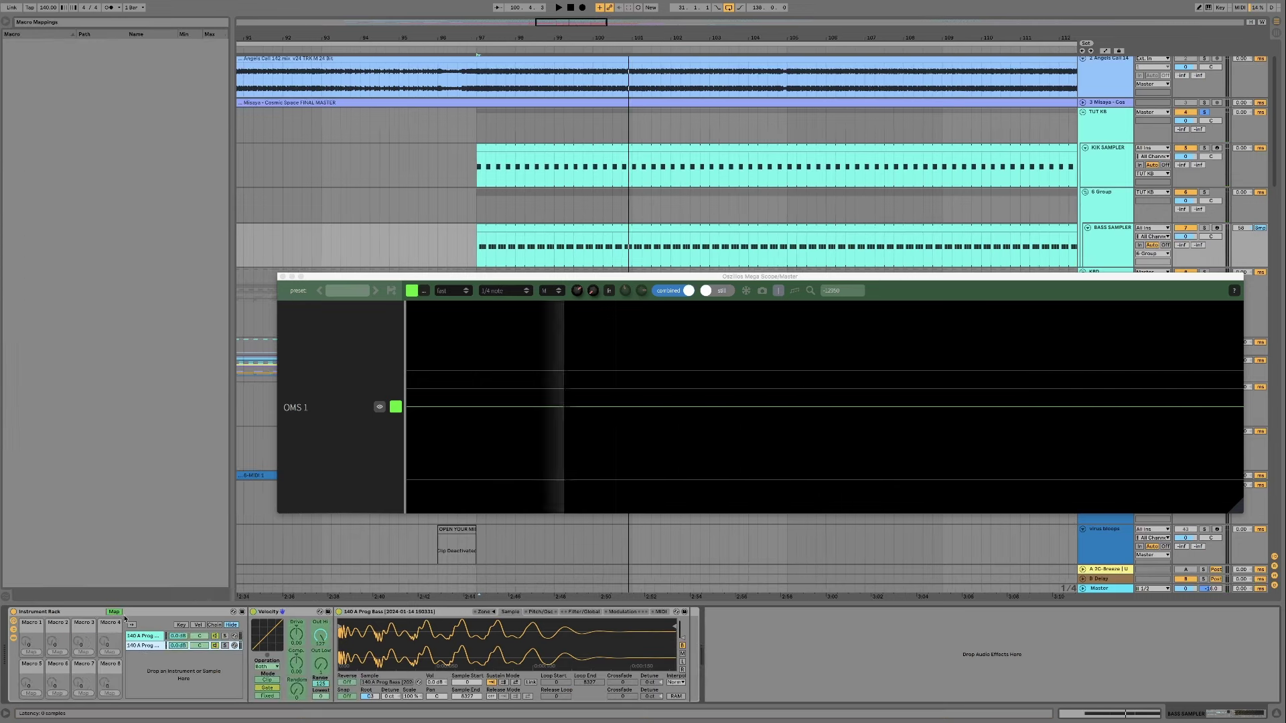
{"action": "left_click", "coordinate": [320, 663]}
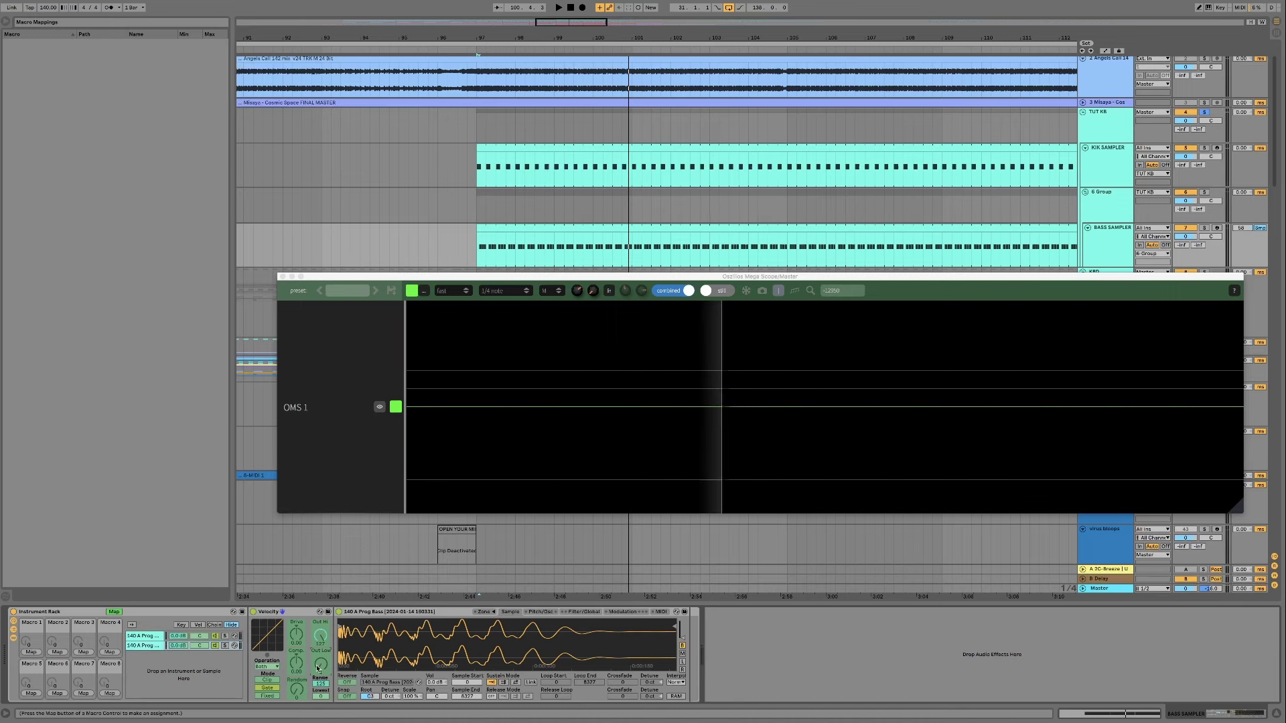
{"action": "left_click", "coordinate": [30, 651]}
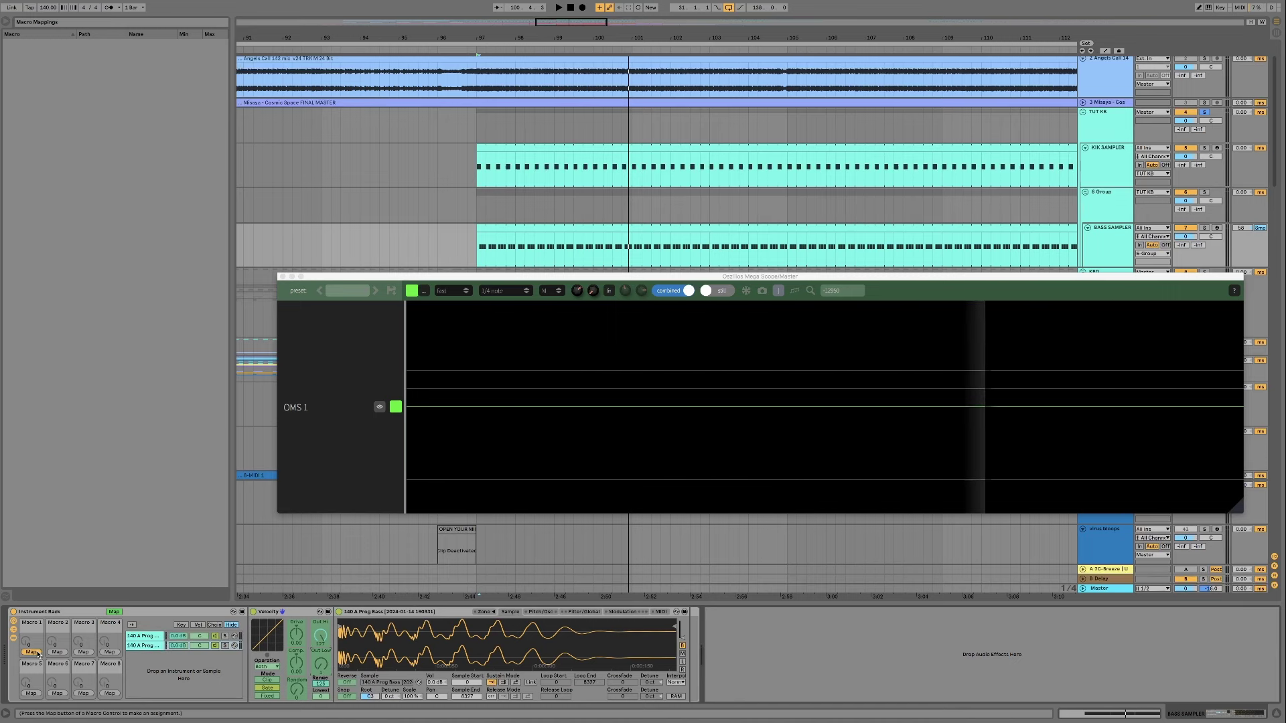
{"action": "left_click", "coordinate": [114, 612]}
- Collapse the rack to its macros and raise the Out Low macro to about 28 during playback
{"action": "left_click", "coordinate": [14, 629]}
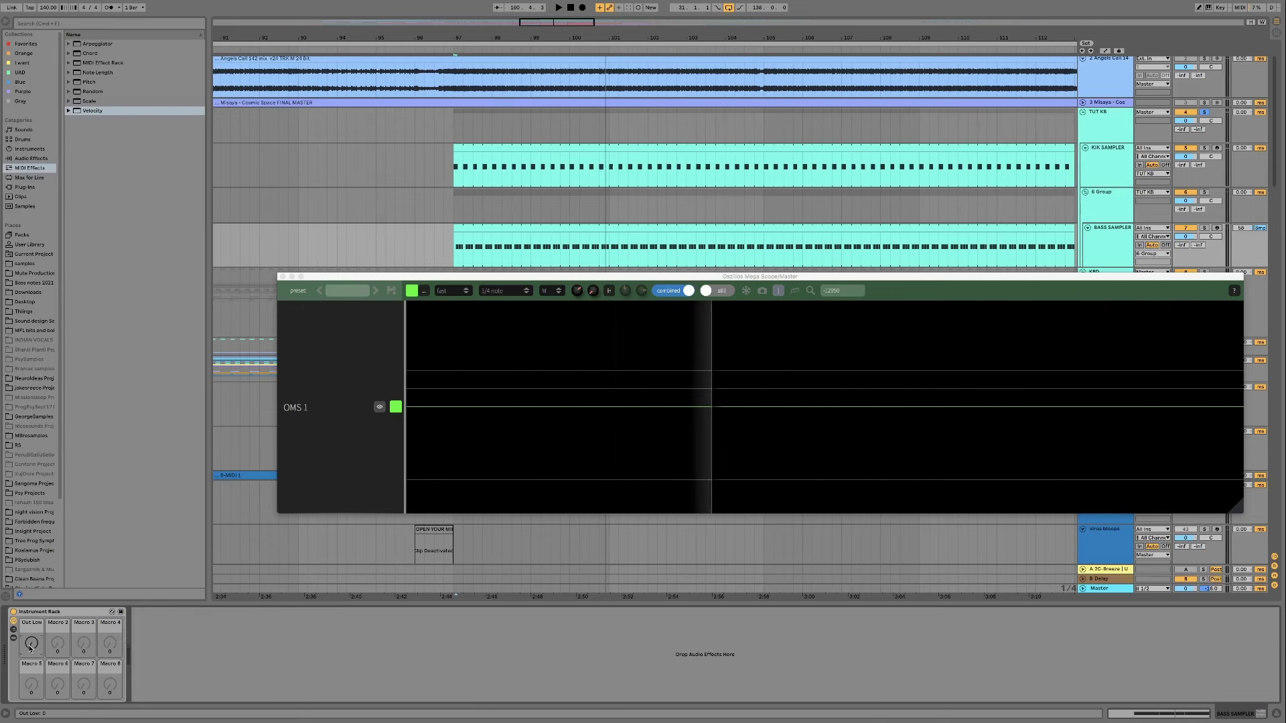
{"action": "key", "text": "space"}
{"action": "left_click_drag", "start_coordinate": [31, 643], "coordinate": [30, 634]}
{"action": "key", "text": "space"}
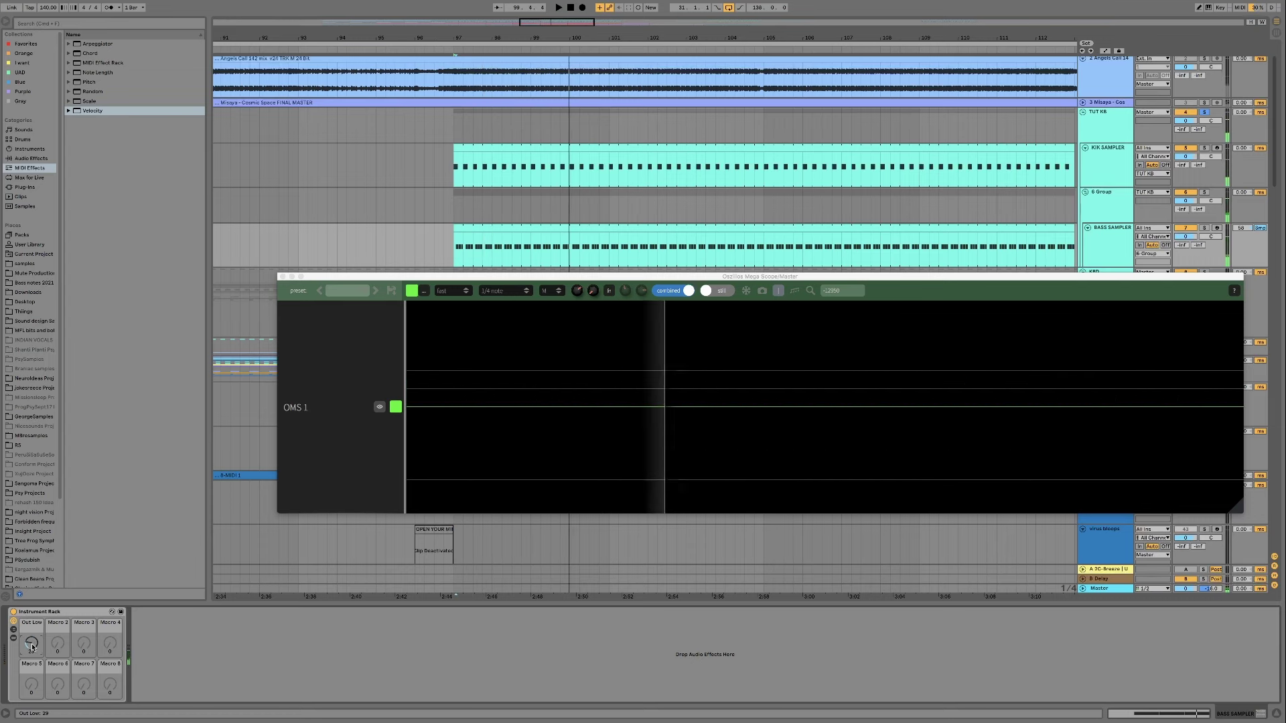
- Show the rack's chains again, select the second one, and readjust the Out Low macro while checking playback on the scope
{"action": "left_click", "coordinate": [13, 629]}
{"action": "double_click", "coordinate": [141, 647]}
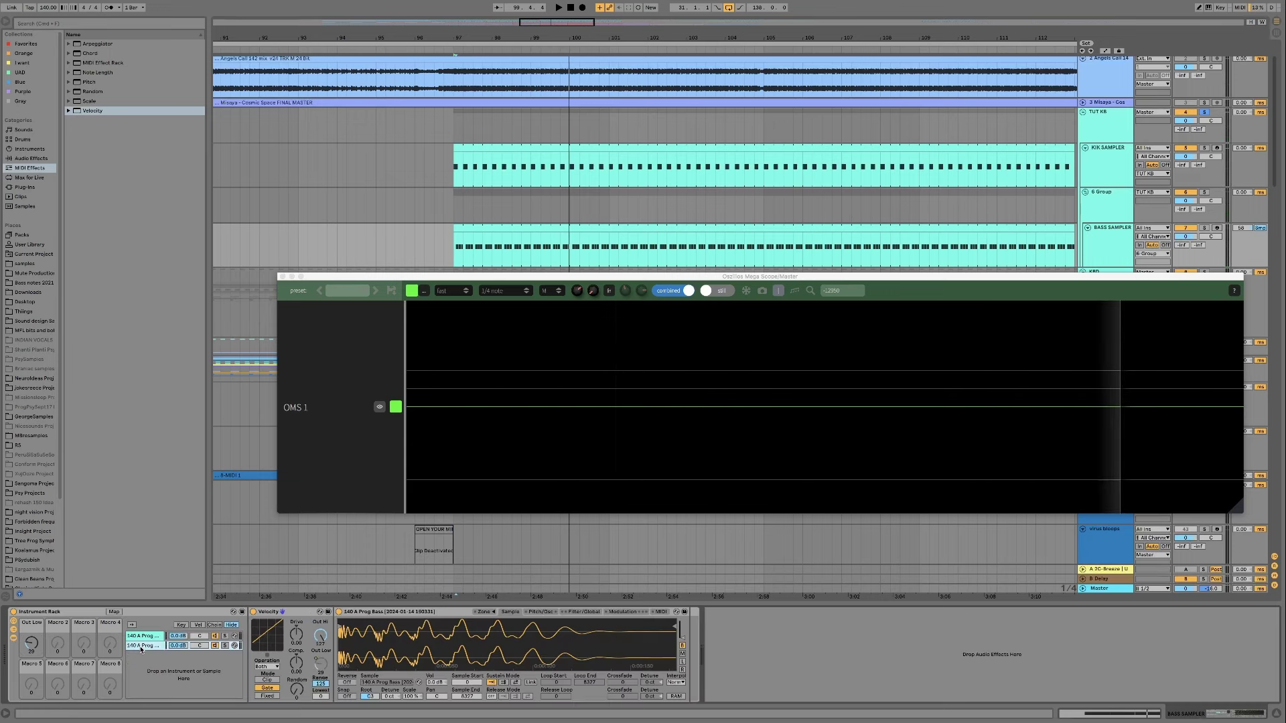
{"action": "left_click_drag", "start_coordinate": [31, 644], "coordinate": [32, 637]}
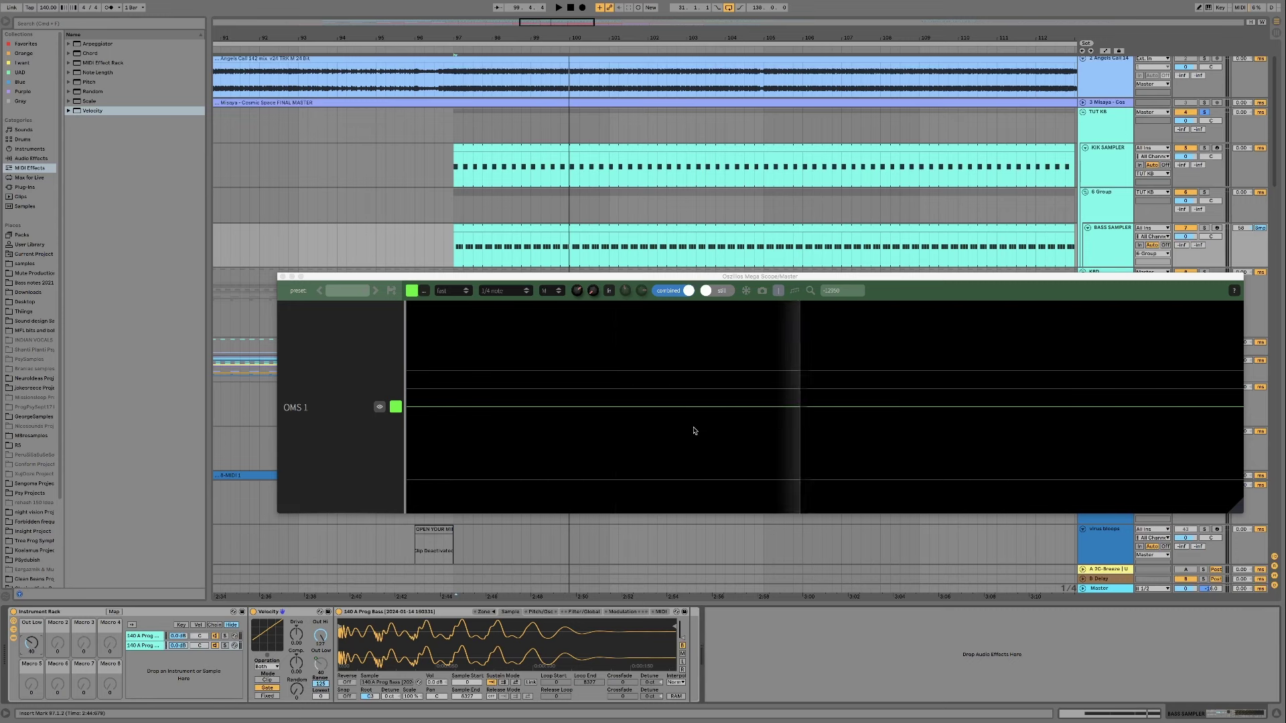
{"action": "key", "text": "space"}
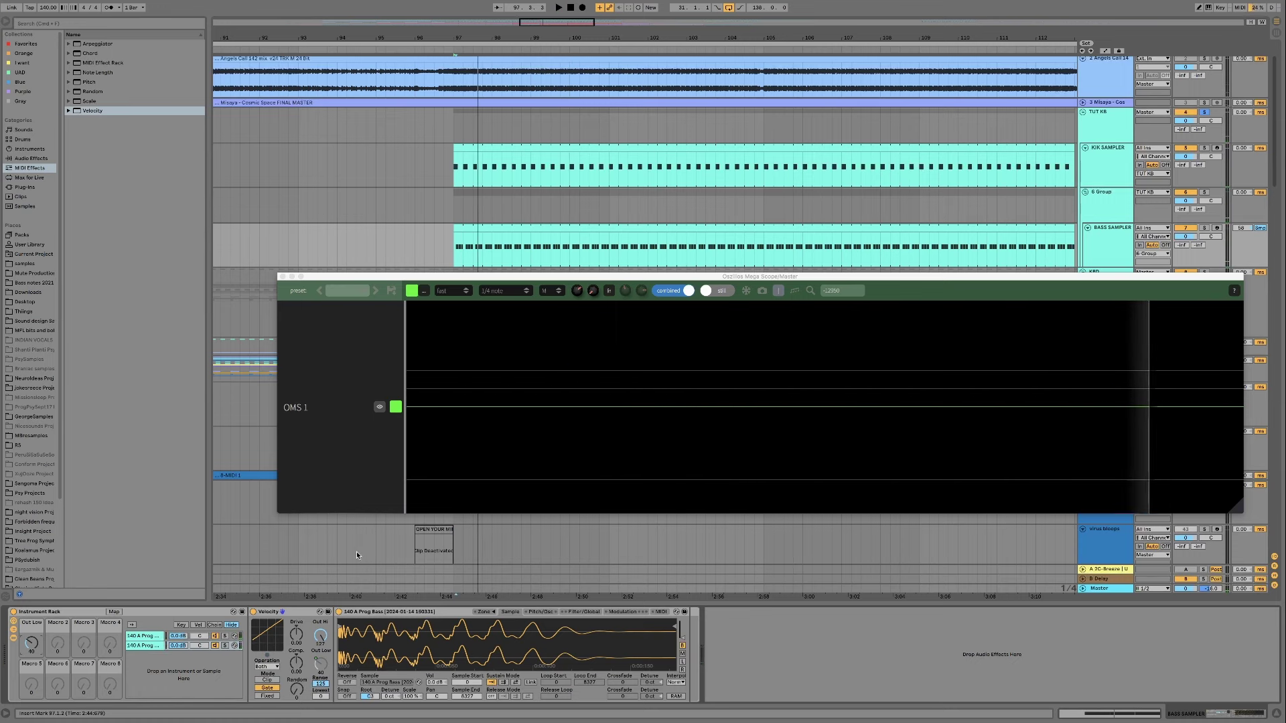
{"action": "mouse_move", "coordinate": [32, 643]}
{"action": "left_mouse_down"}
{"action": "mouse_move", "coordinate": [31, 632]}
{"action": "mouse_move", "coordinate": [31, 649]}
{"action": "left_mouse_up"}
{"action": "key", "text": "space"}
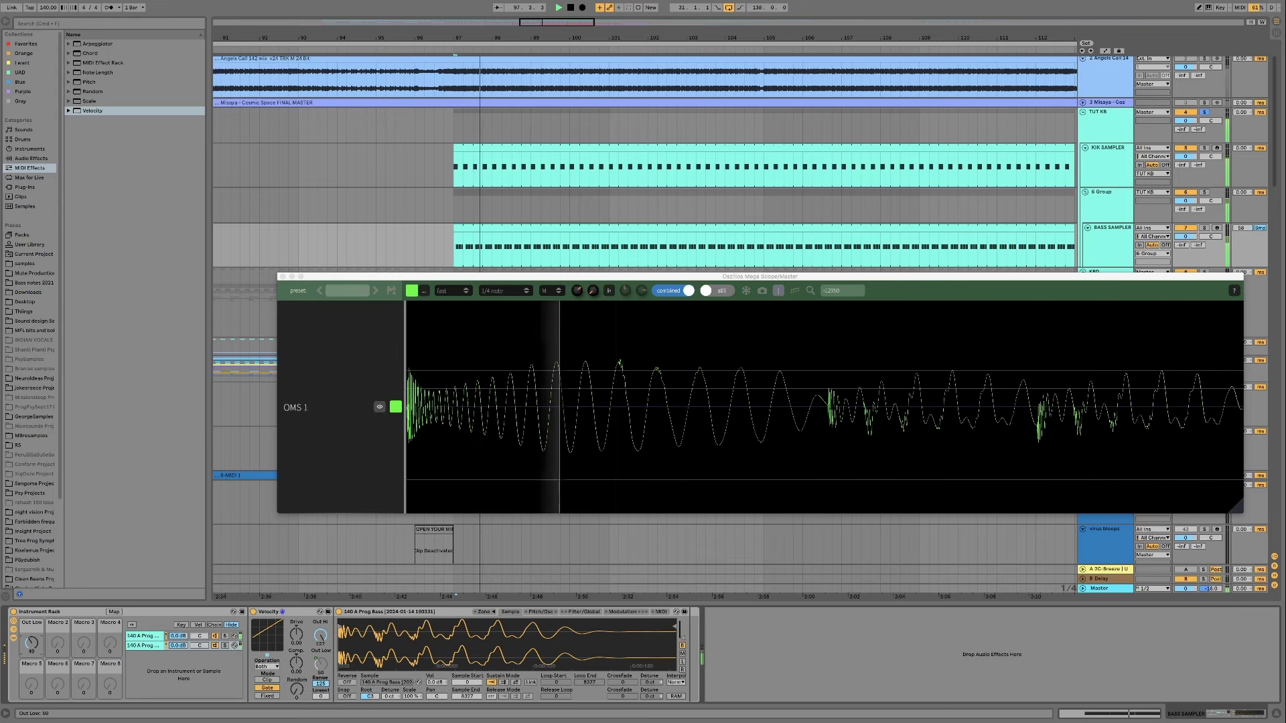
{"action": "key", "text": "space"}
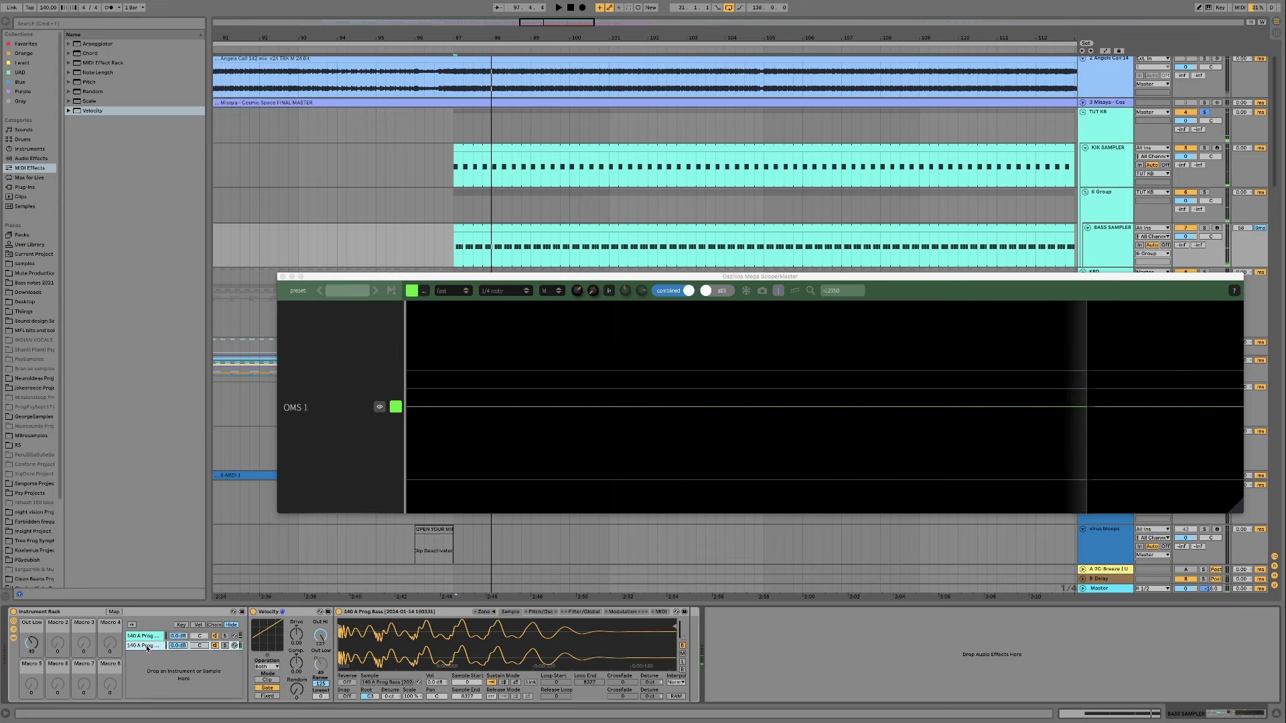
- Add FabFilter Pro-Q 3 after the Sampler in the second chain and create a low-cut band at the low end during playback
{"action": "left_click", "coordinate": [141, 648]}
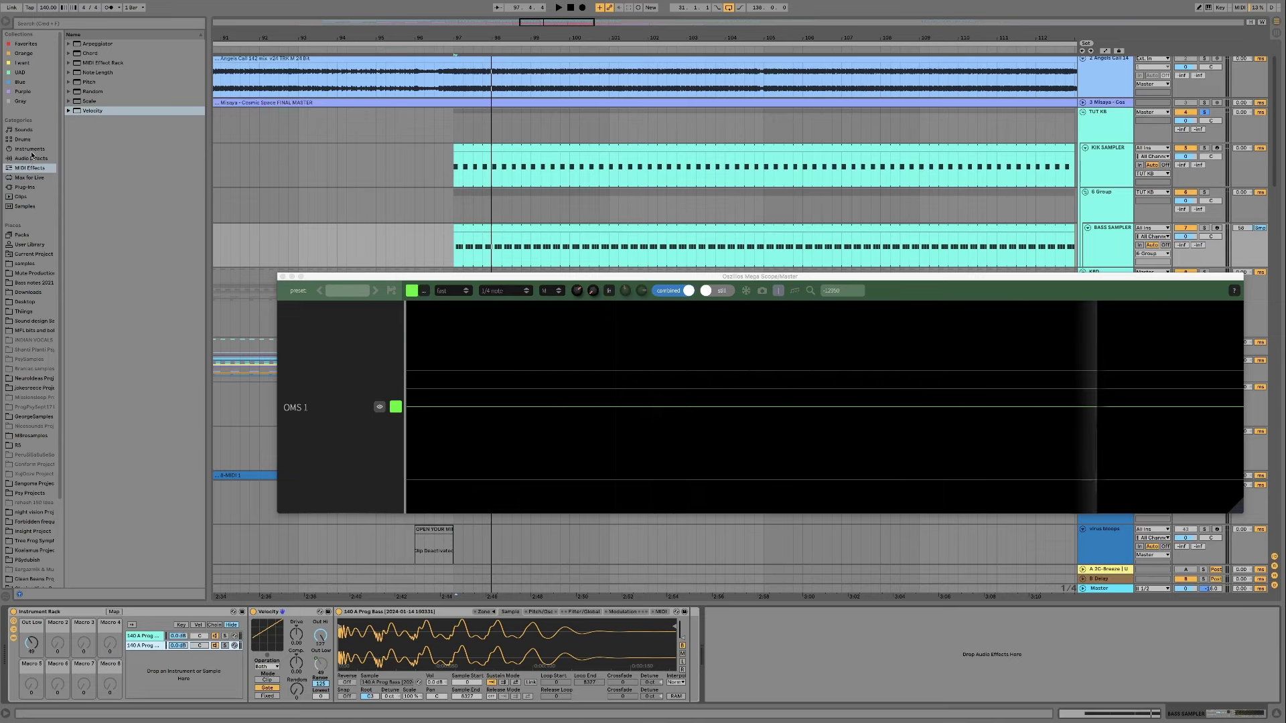
{"action": "left_click", "coordinate": [23, 91]}
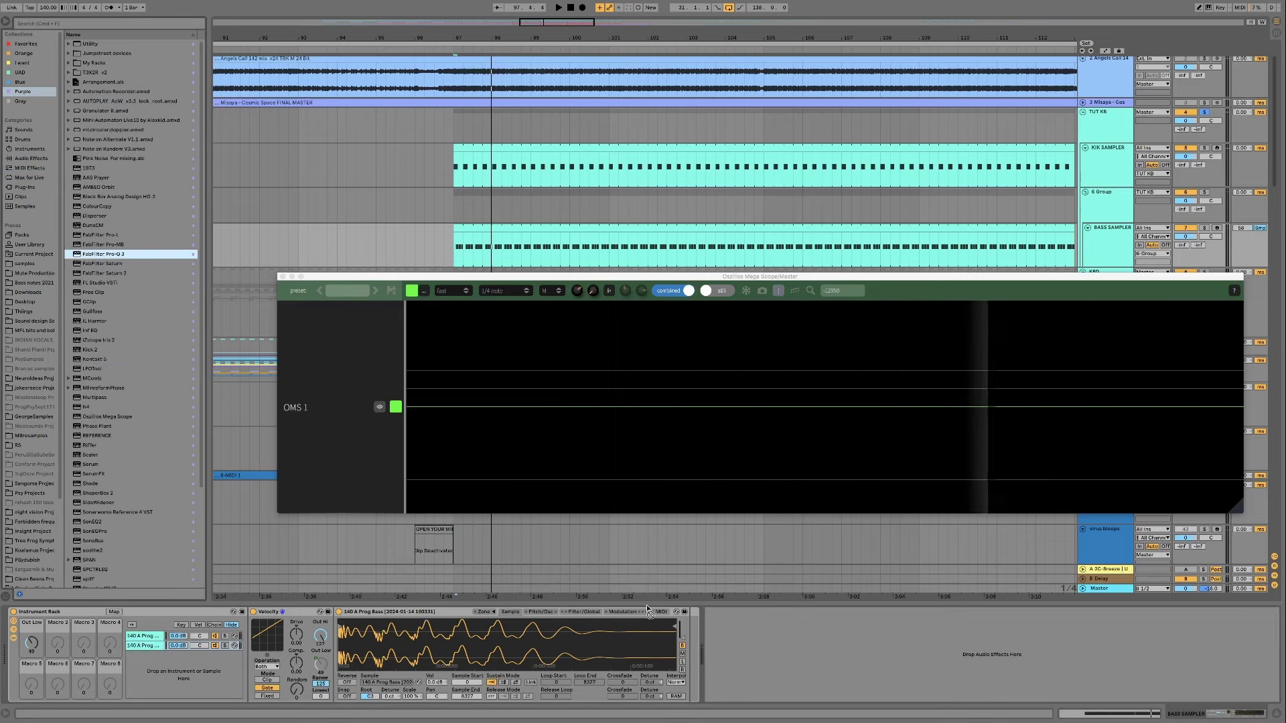
{"action": "left_click_drag", "start_coordinate": [647, 608], "coordinate": [743, 649]}
{"action": "double_click", "coordinate": [311, 427]}
{"action": "key", "text": "space"}
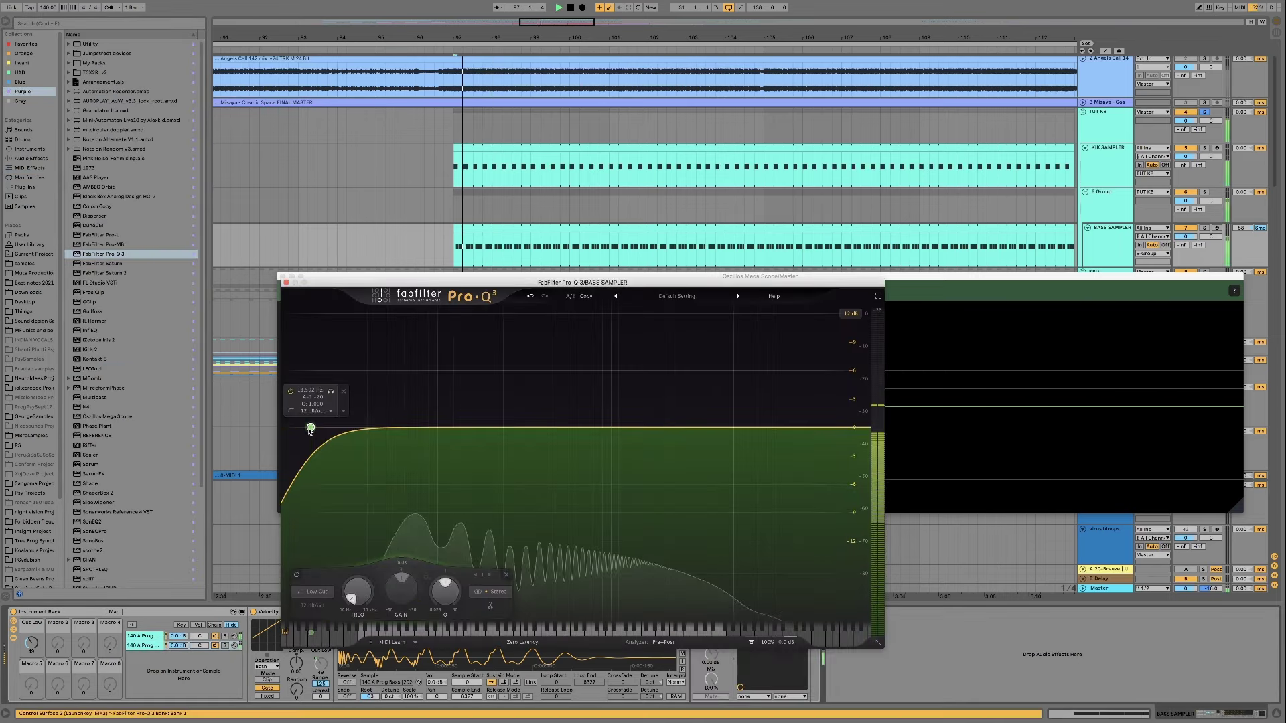
- Steepen the low cut and raise its frequency to about 92 Hz, then move the Pro-Q 3 window upward and stop playback
{"action": "scroll", "coordinate": [312, 605], "scroll_direction": "up", "scroll_amount": 3}
{"action": "left_click_drag", "start_coordinate": [356, 593], "coordinate": [360, 579]}
{"action": "left_click_drag", "start_coordinate": [359, 580], "coordinate": [359, 582]}
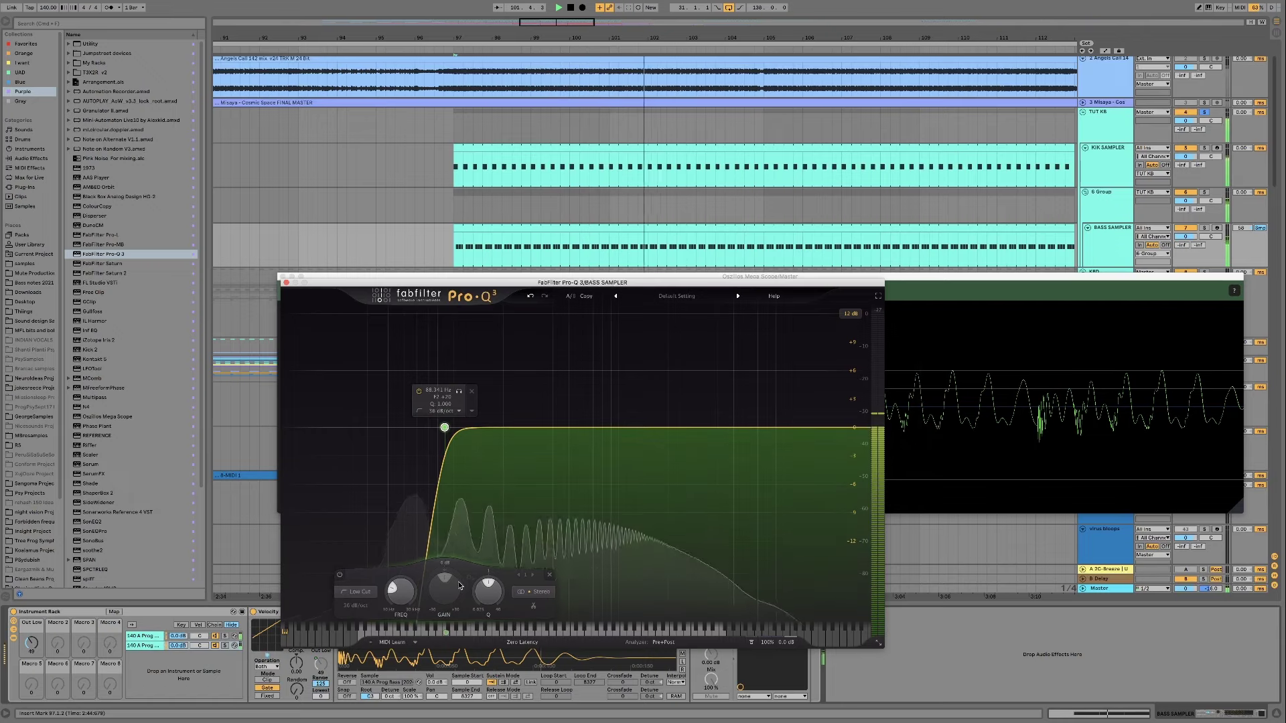
{"action": "left_click_drag", "start_coordinate": [400, 595], "coordinate": [400, 589]}
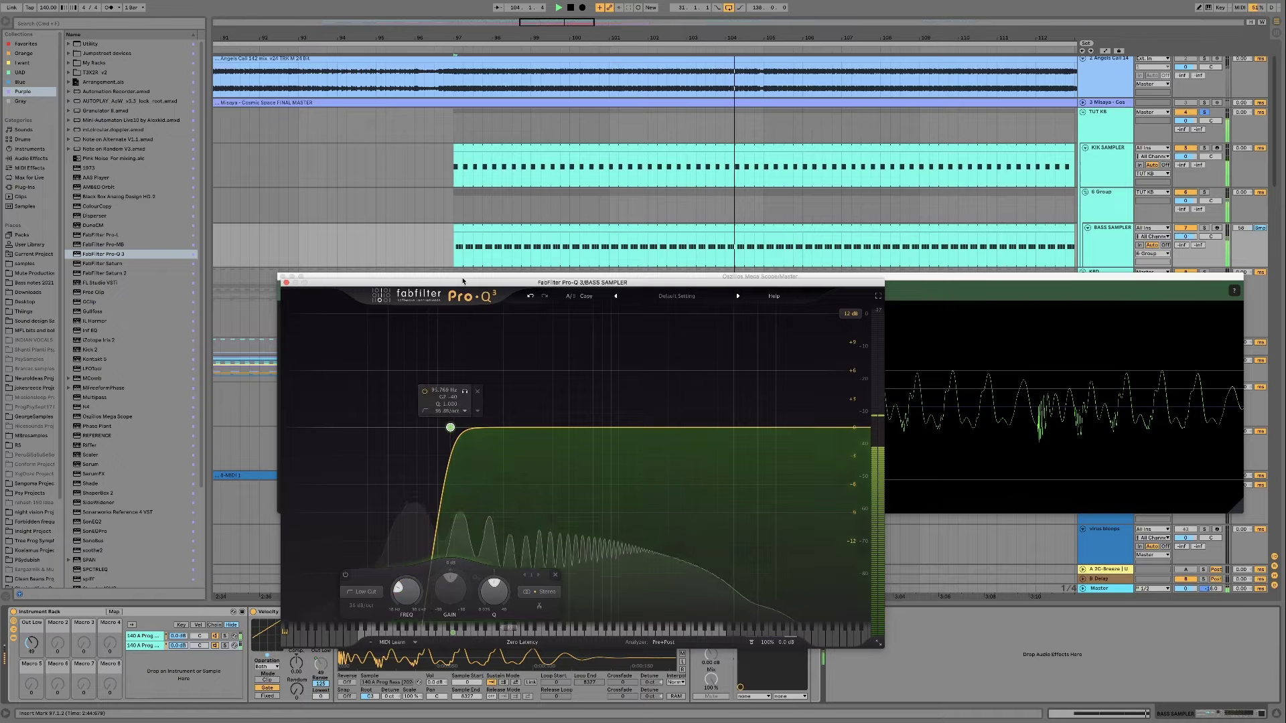
{"action": "left_click_drag", "start_coordinate": [463, 284], "coordinate": [545, 172]}
{"action": "key", "text": "space"}
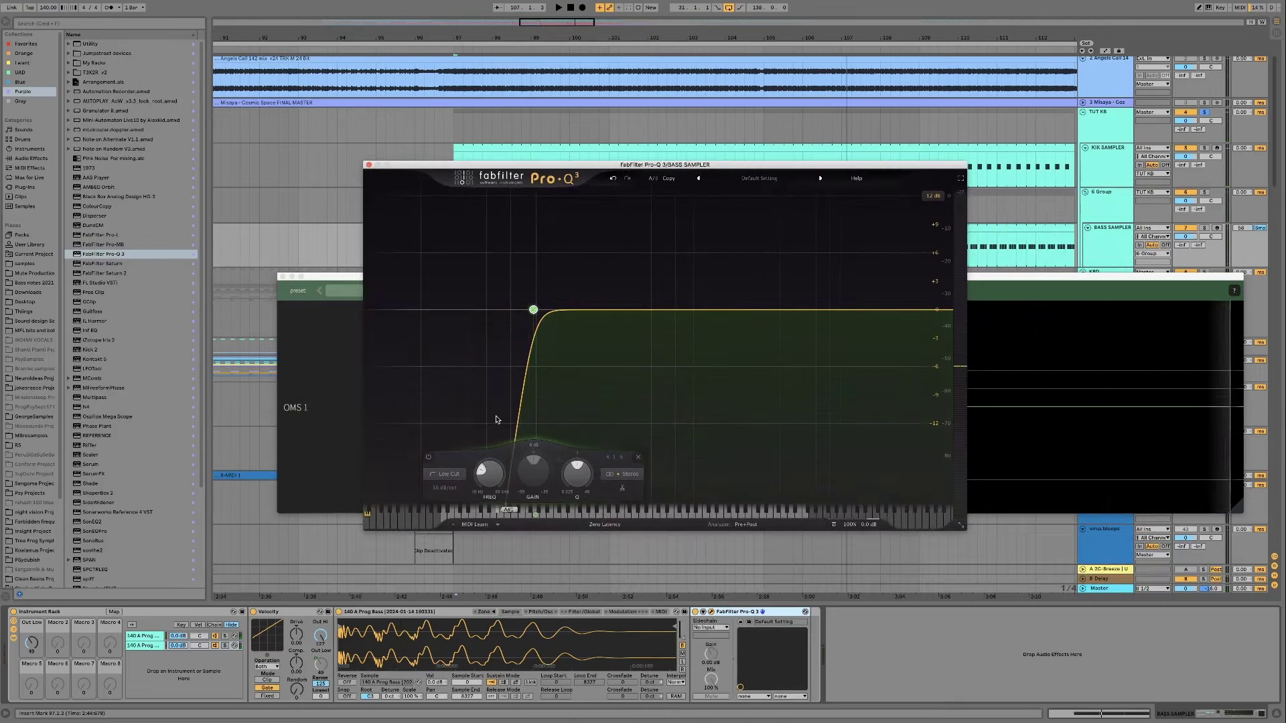
- Move the Pro-Q 3 window aside, close it and remove Pro-Q 3 from the second bass chain
{"action": "left_click_drag", "start_coordinate": [543, 171], "coordinate": [708, 239]}
{"action": "mouse_move", "coordinate": [707, 378]}
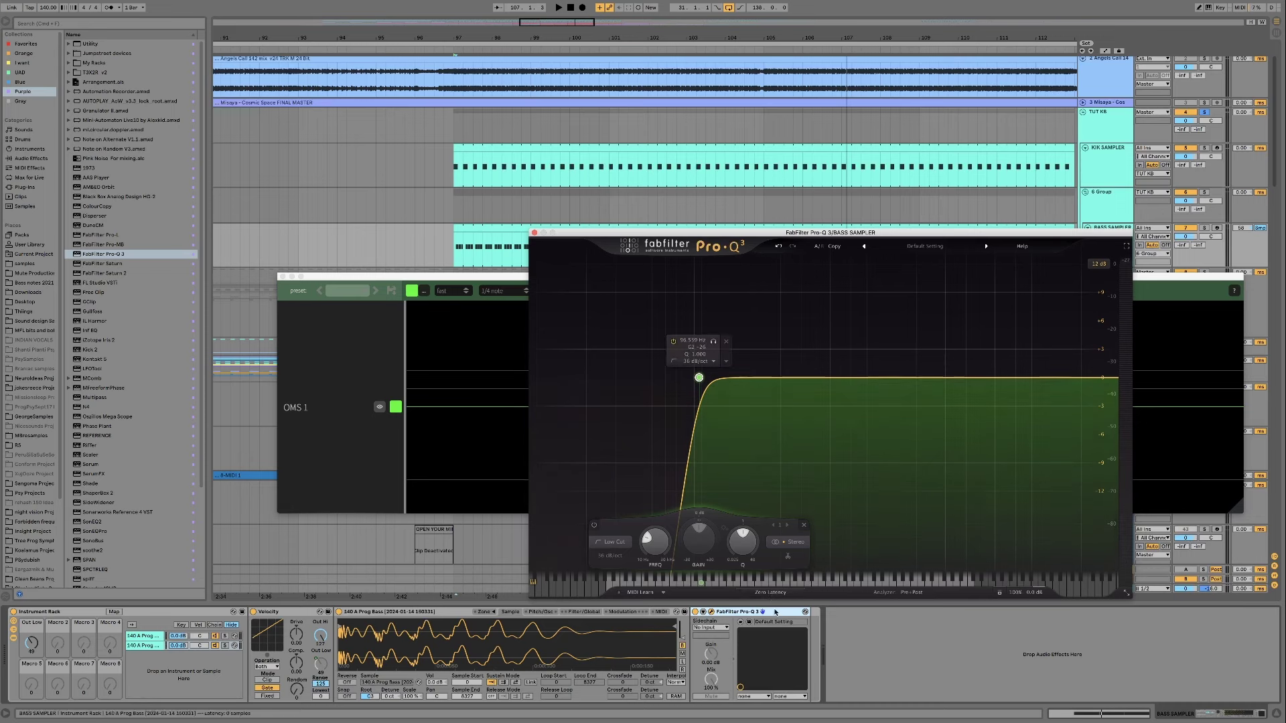
{"action": "mouse_move", "coordinate": [757, 596]}
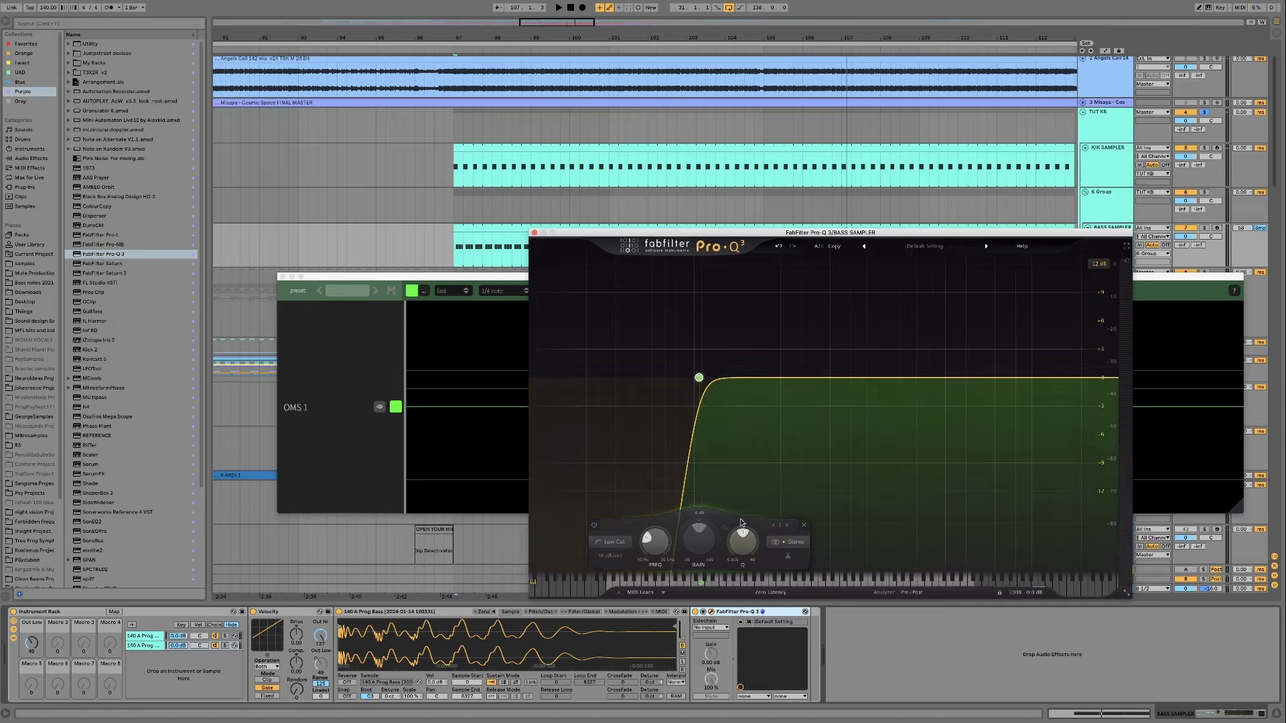
{"action": "mouse_move", "coordinate": [672, 400]}
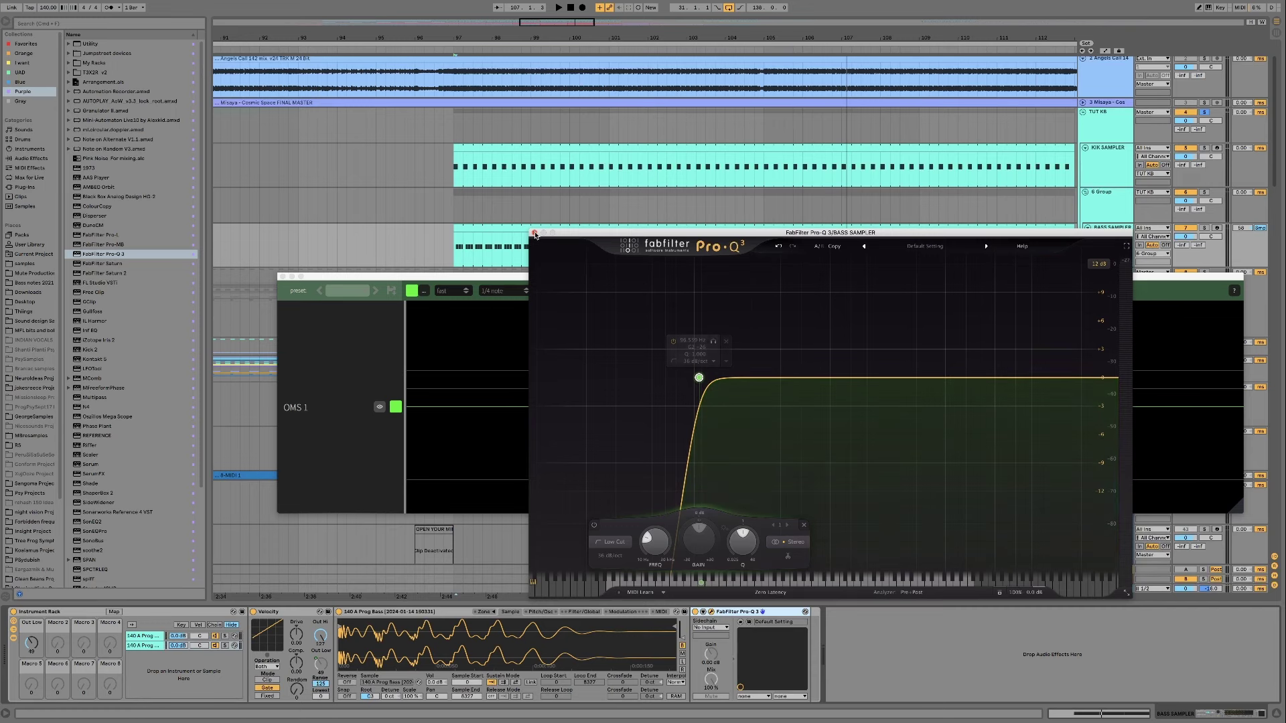
{"action": "left_click", "coordinate": [533, 233]}
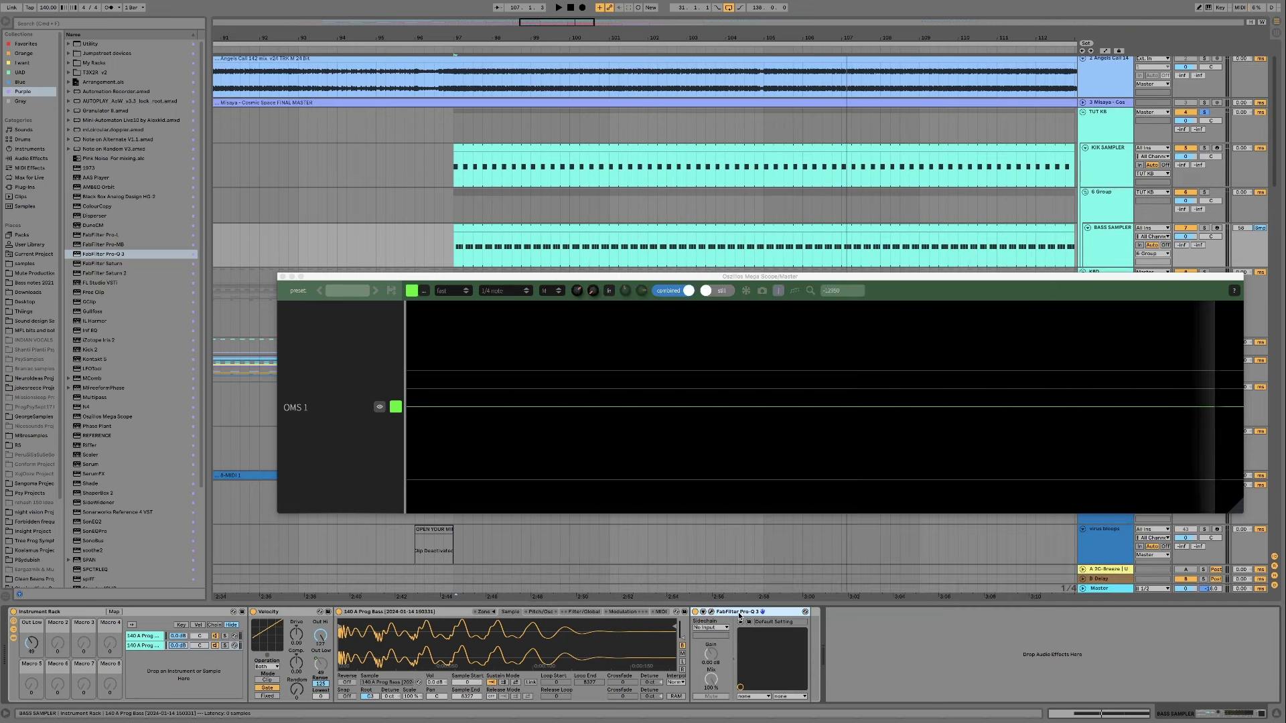
{"action": "key", "text": "Delete"}
- Add Serum as a third chain in the rack and remove the first harmonic from oscillator A's wavetable
{"action": "left_click_drag", "start_coordinate": [92, 464], "coordinate": [183, 665]}
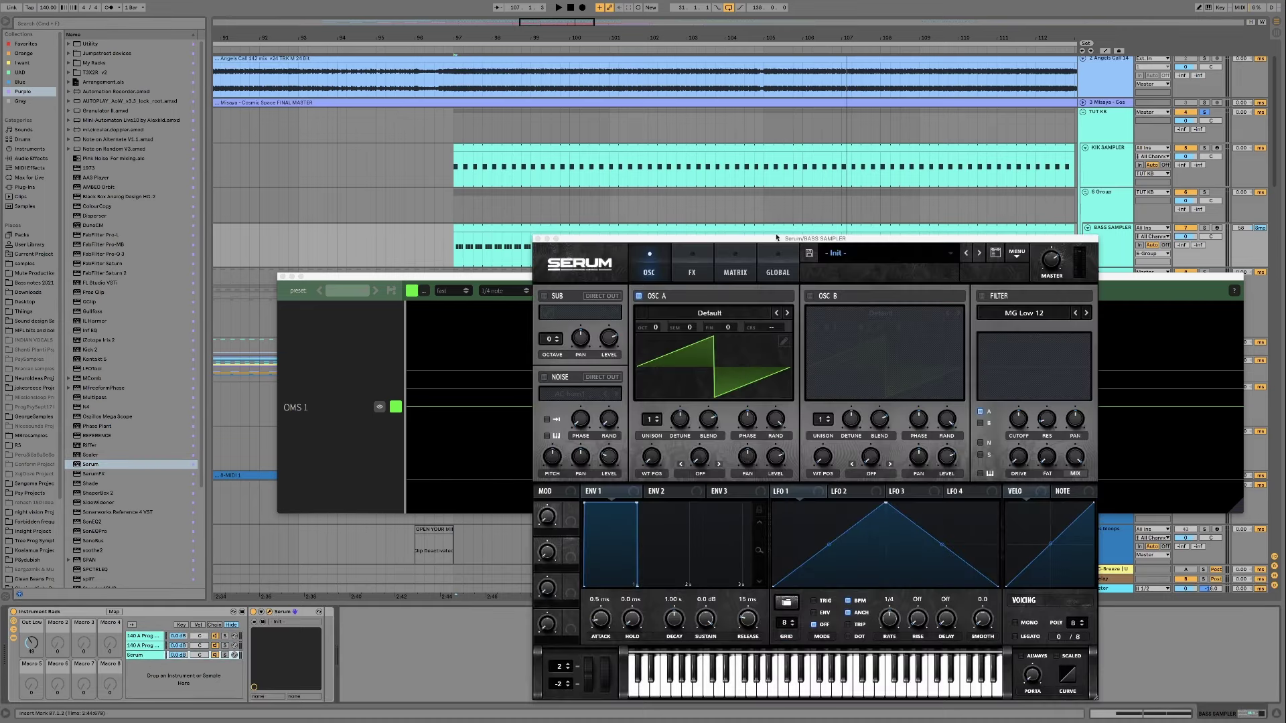
{"action": "left_click_drag", "start_coordinate": [770, 241], "coordinate": [572, 134]}
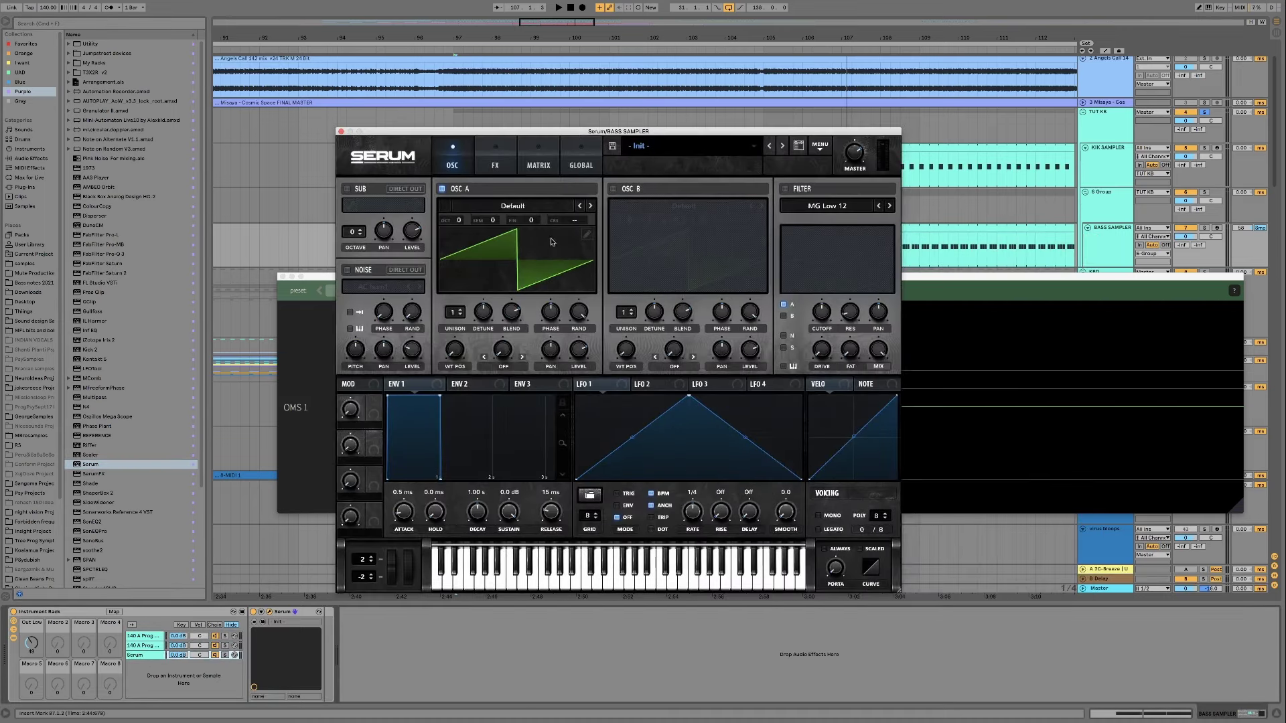
{"action": "left_click", "coordinate": [590, 237]}
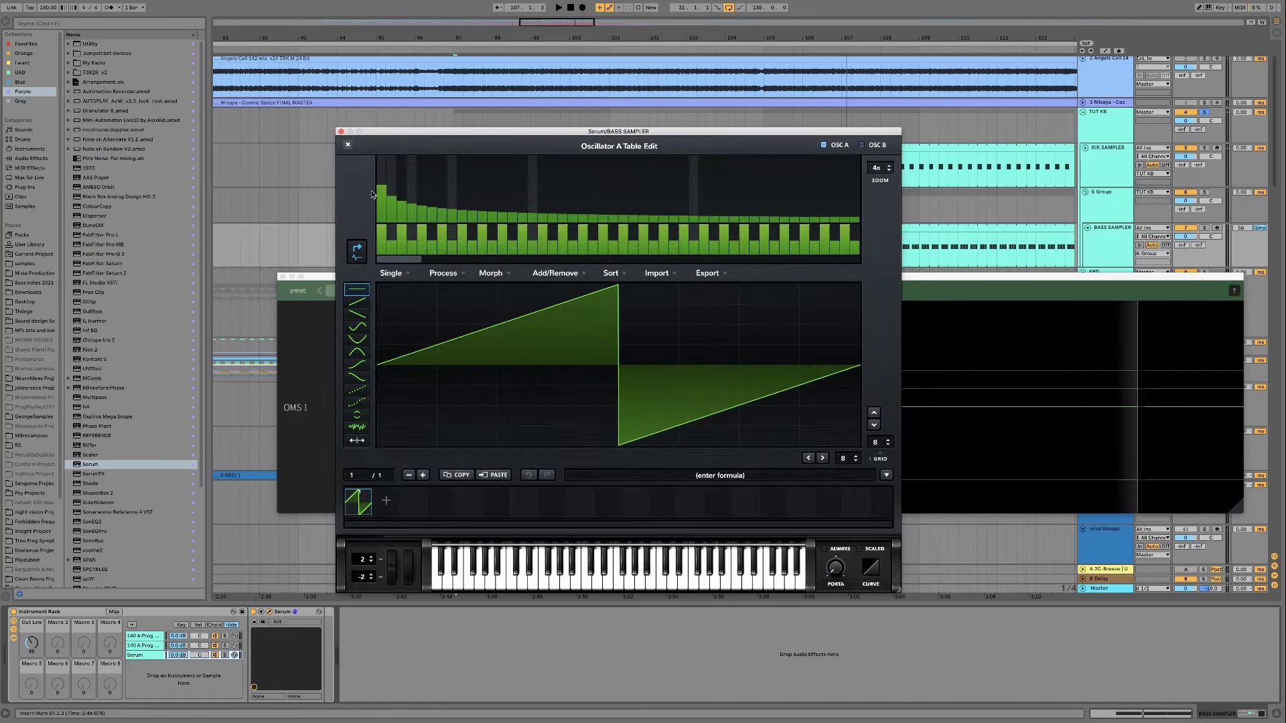
{"action": "left_click", "coordinate": [381, 229]}
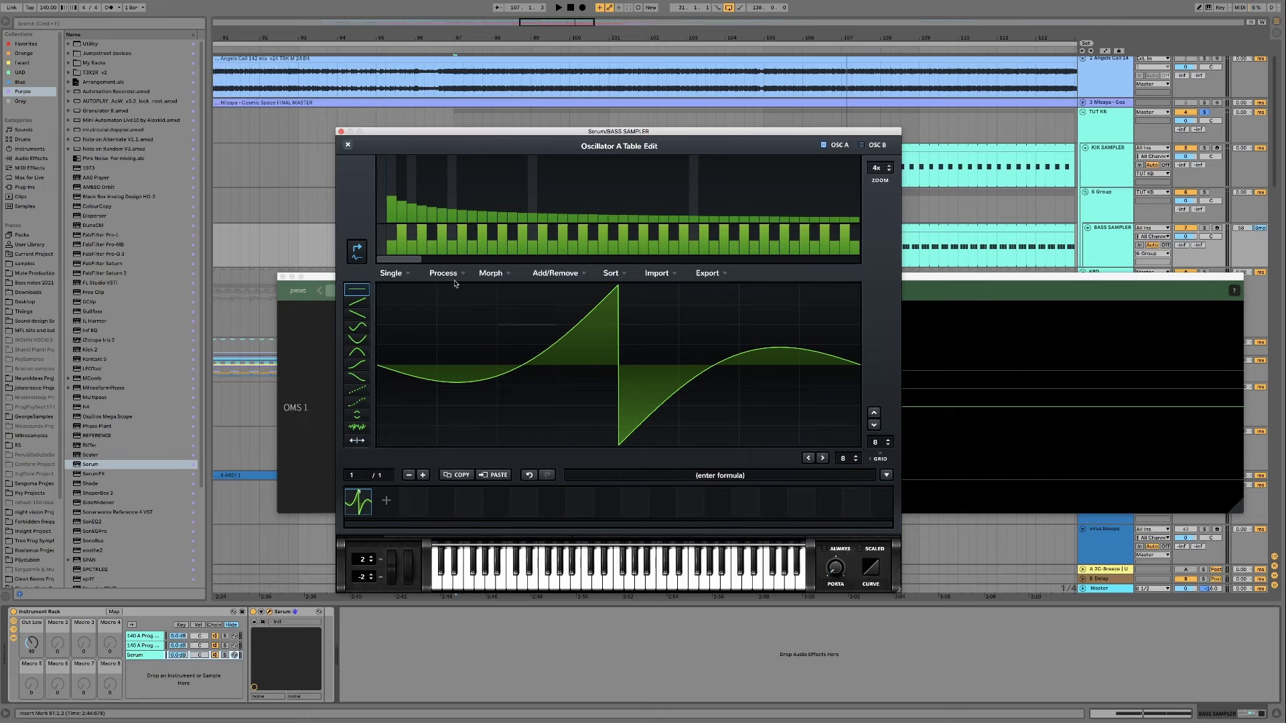
- Close the wavetable editor and the Serum window, and delete the Serum chain from the rack
{"action": "left_click", "coordinate": [348, 146]}
{"action": "left_click", "coordinate": [340, 131]}
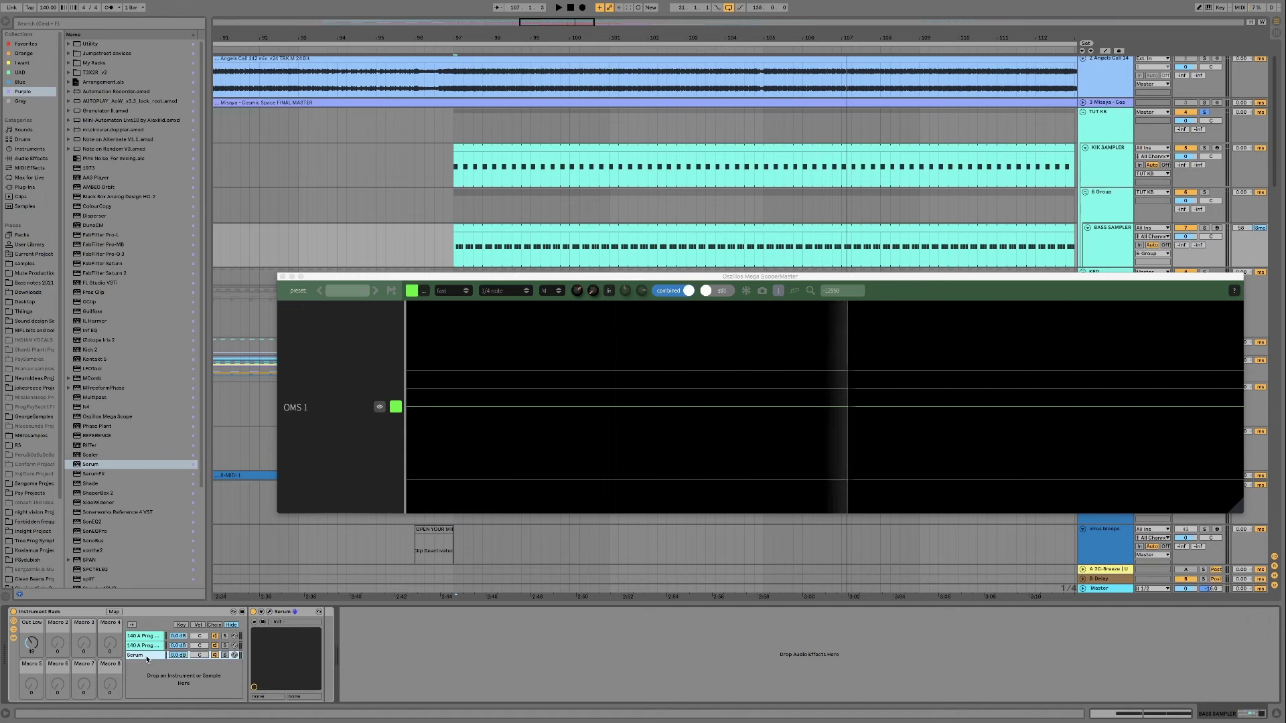
{"action": "key", "text": "Delete"}
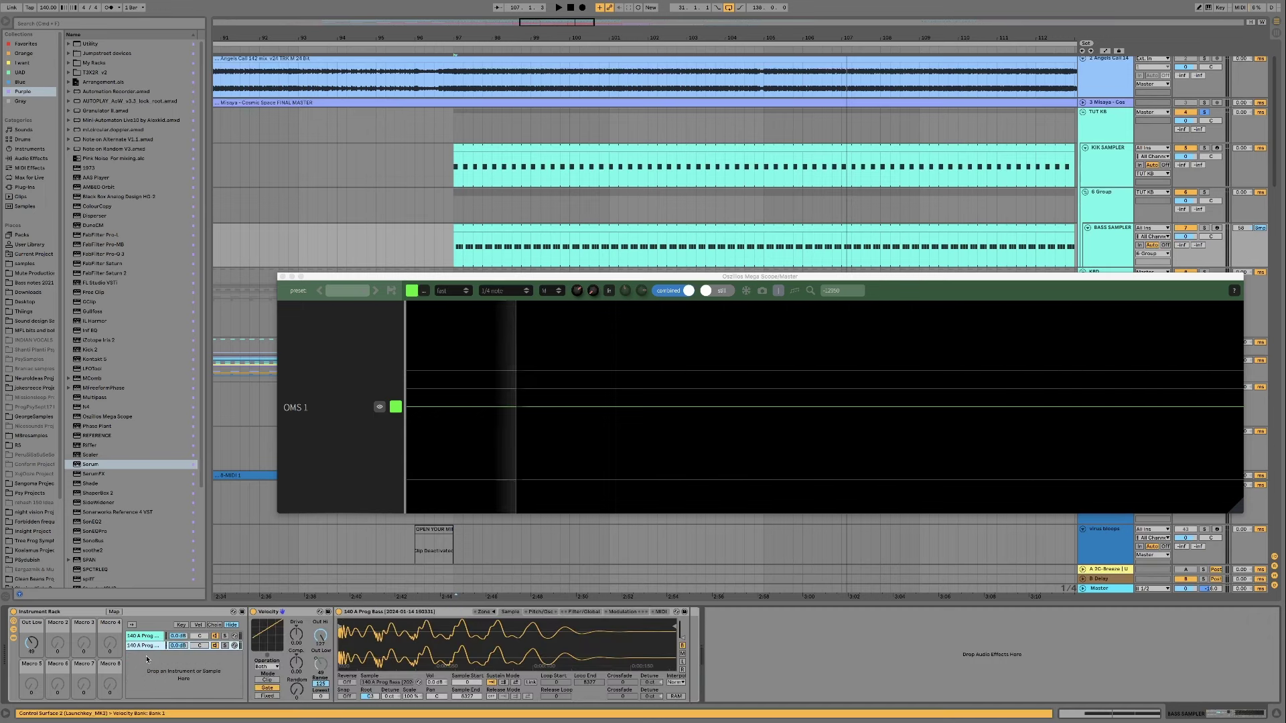
- Switch between the bass rack's two chains to review their devices, ending on the first chain
{"action": "left_click", "coordinate": [748, 650]}
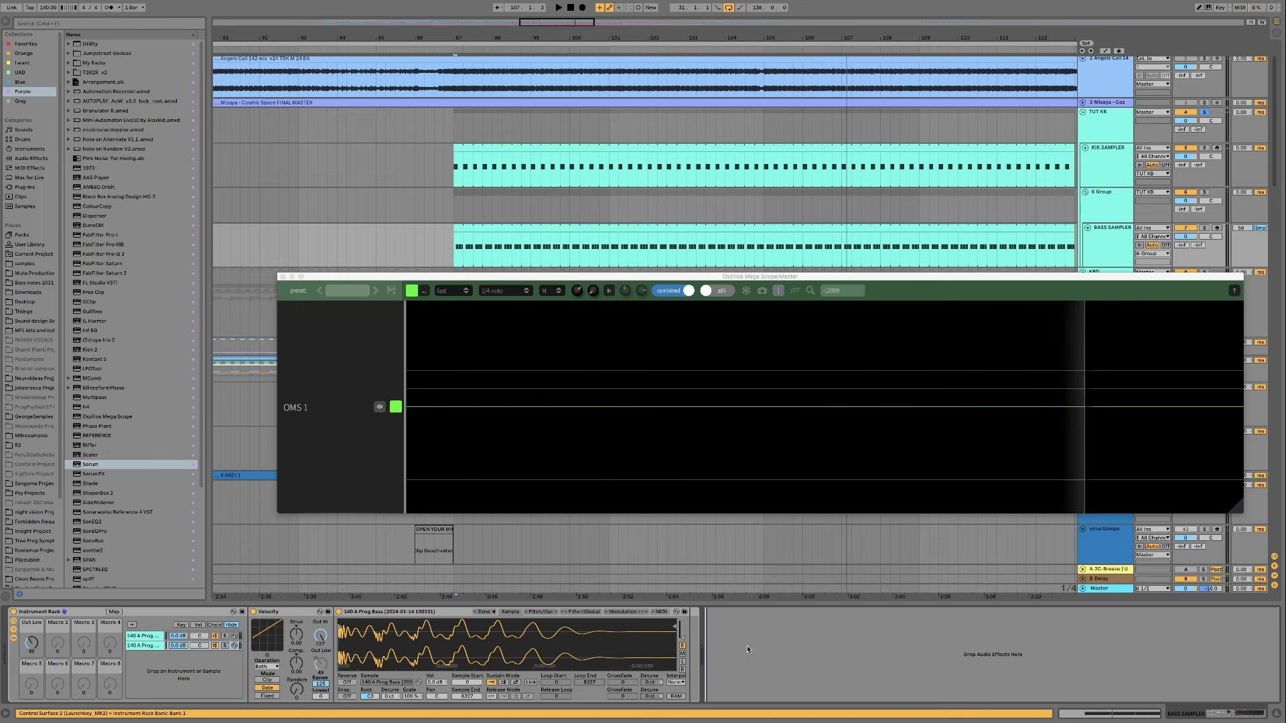
{"action": "left_click", "coordinate": [146, 636]}
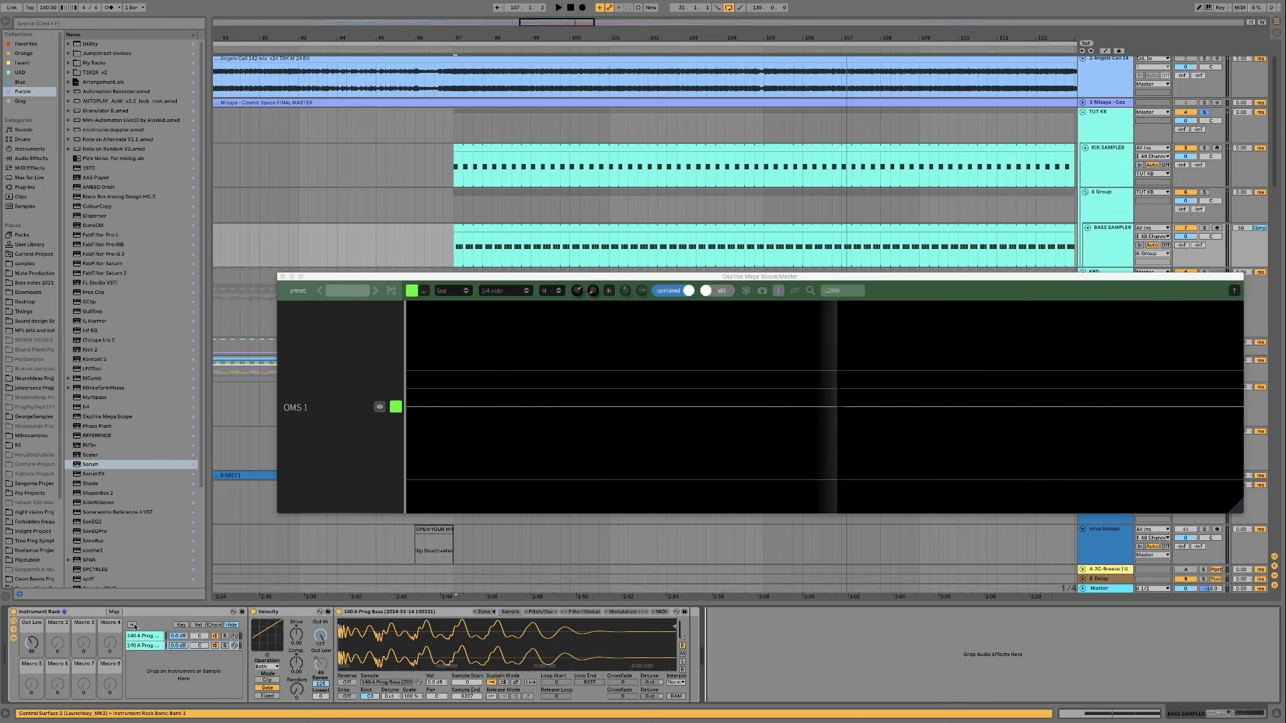
{"action": "left_click", "coordinate": [145, 612]}
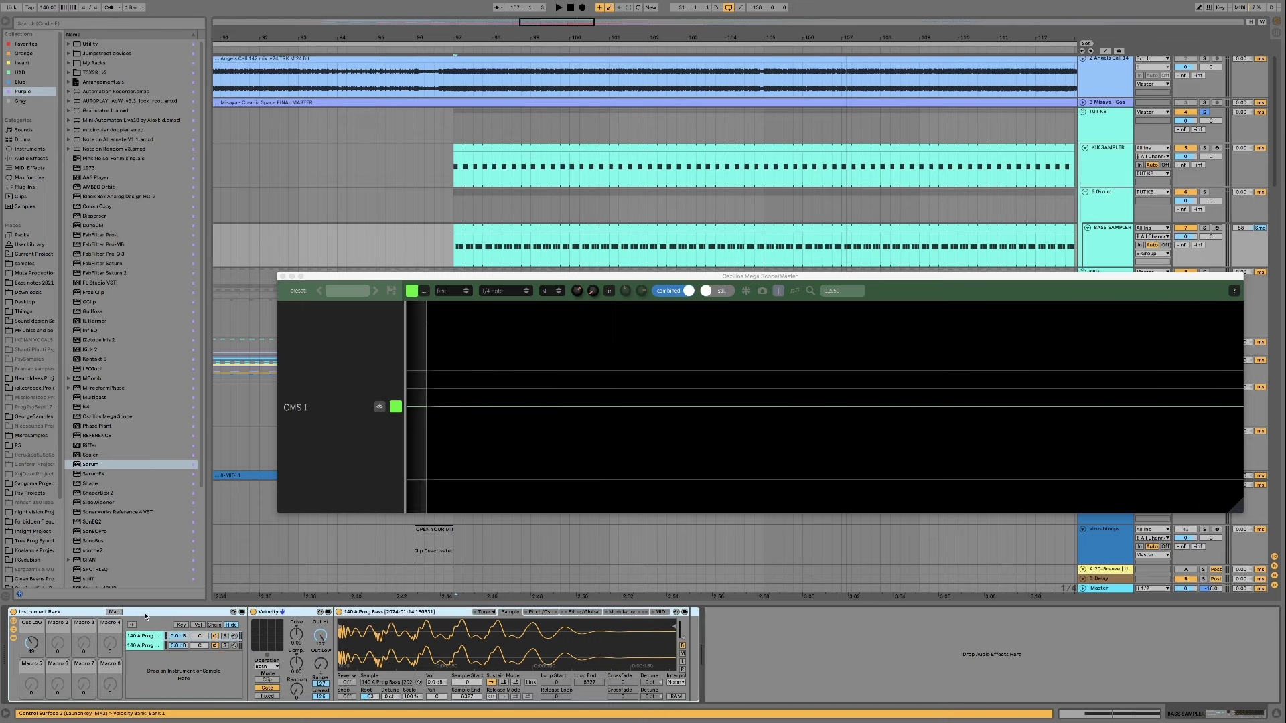
{"action": "left_click", "coordinate": [716, 643]}
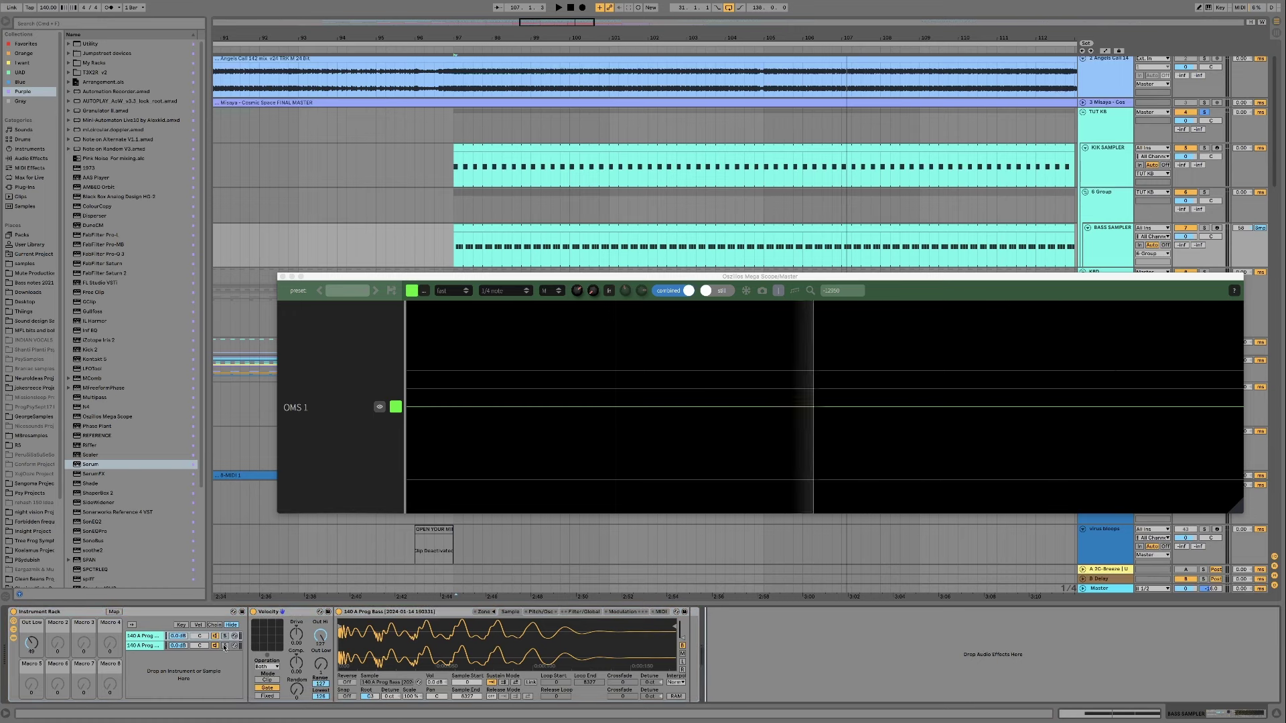
{"action": "left_click", "coordinate": [139, 636]}
{"action": "left_click", "coordinate": [143, 646]}
{"action": "left_click", "coordinate": [147, 636]}
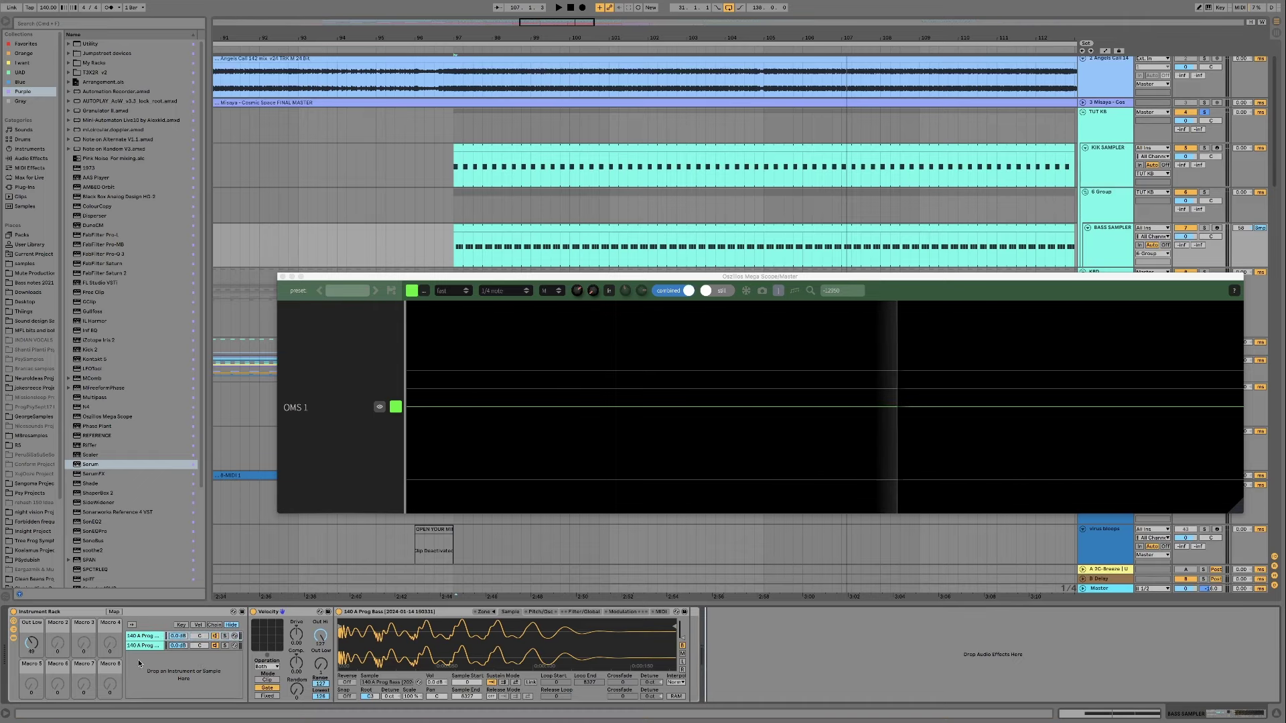
- Raise the Out Low macro to 127 and play the kick and bass to check them on the scope
{"action": "left_click_drag", "start_coordinate": [31, 650], "coordinate": [31, 602]}
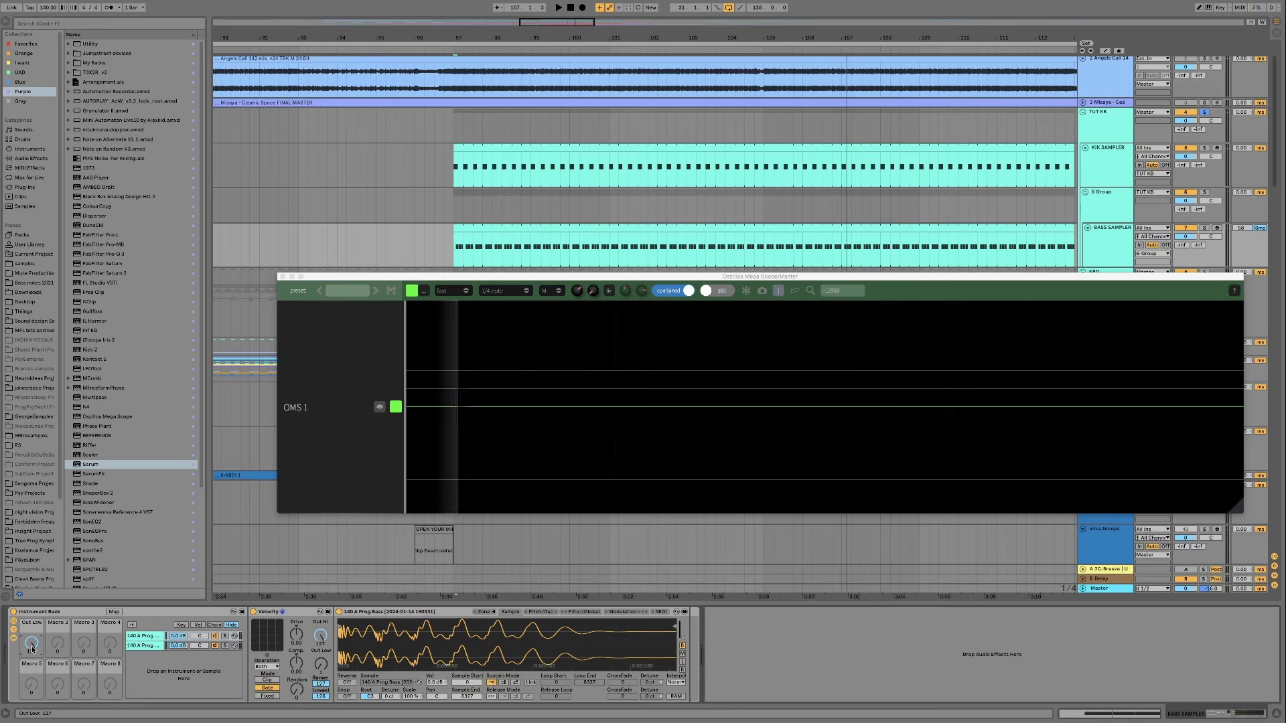
{"action": "key", "text": "space"}
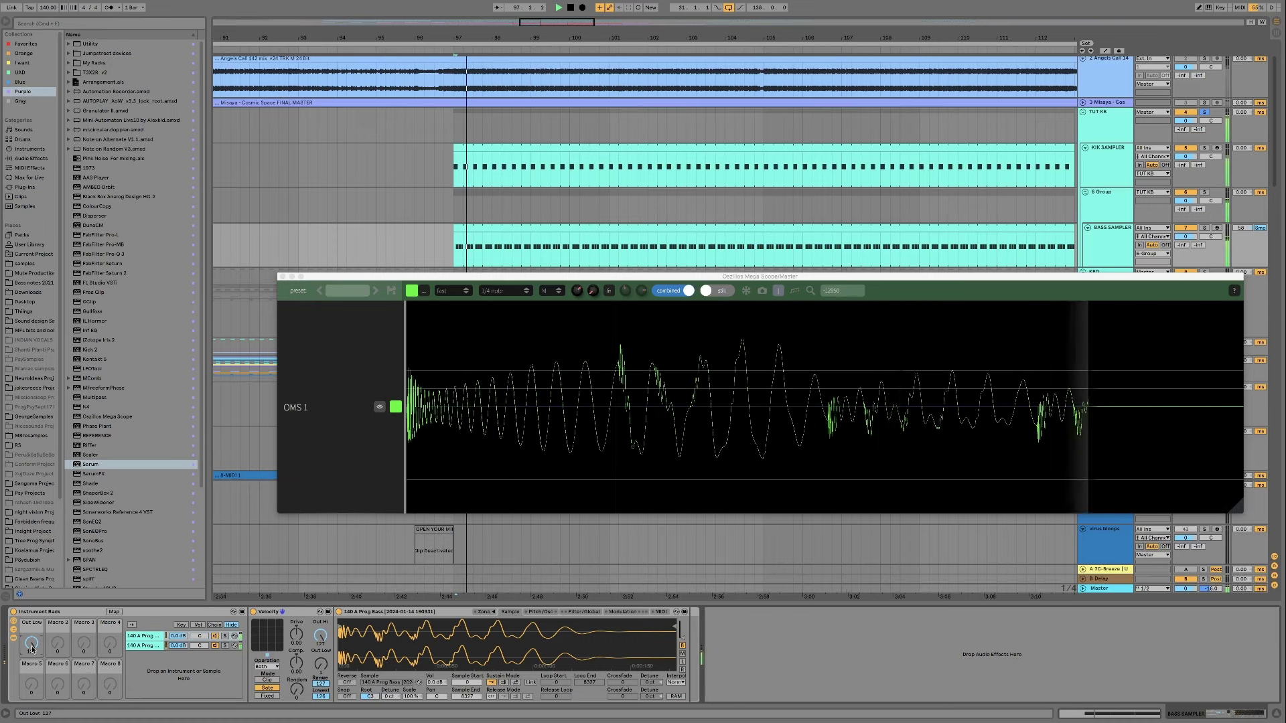
{"action": "key", "text": "space"}
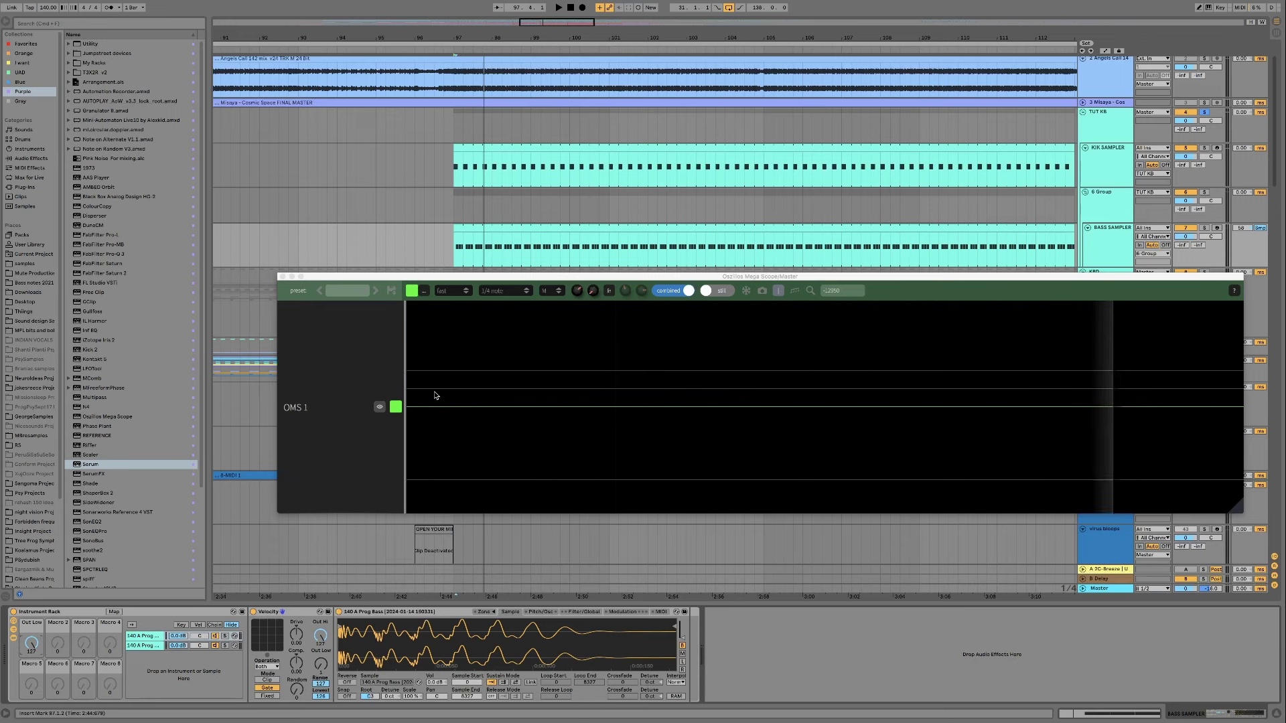
- Add SerumFX after the bass rack and route the KIK SAMPLER's External Instrument MIDI to BASS SAMPLER, channel 1-SerumFX
{"action": "left_click", "coordinate": [99, 475]}
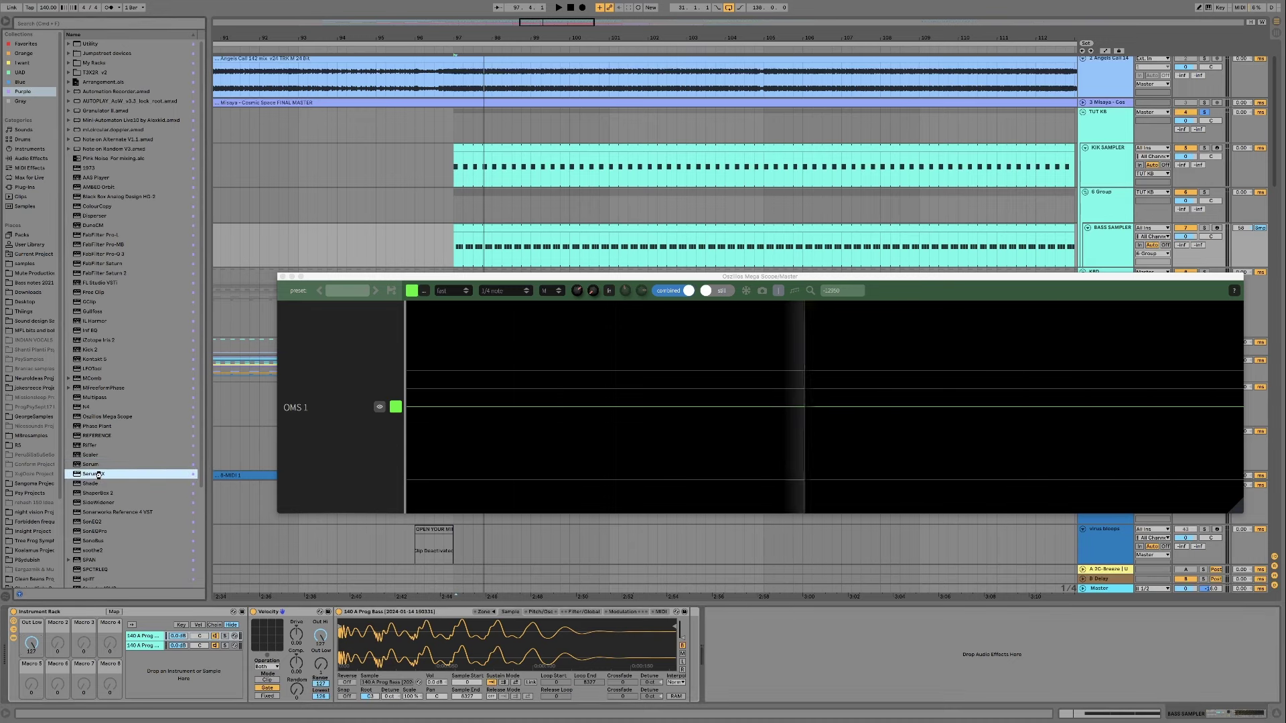
{"action": "double_click", "coordinate": [98, 475]}
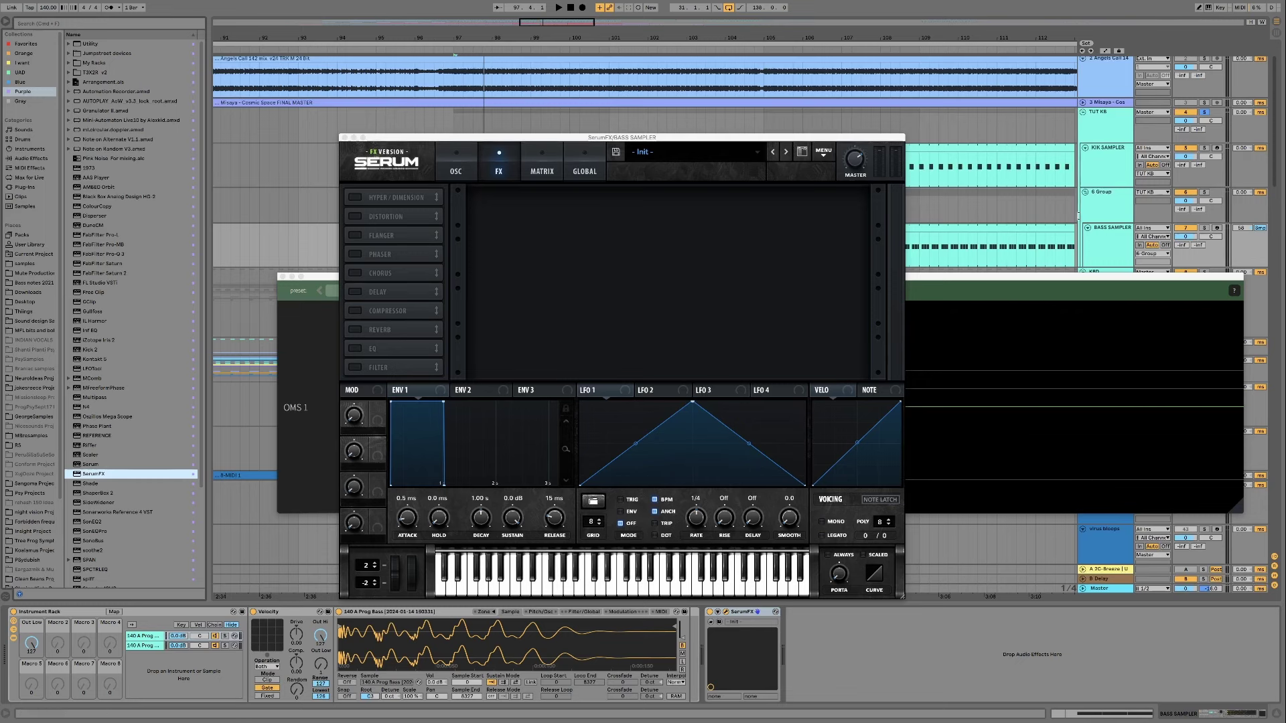
{"action": "left_click", "coordinate": [1117, 157]}
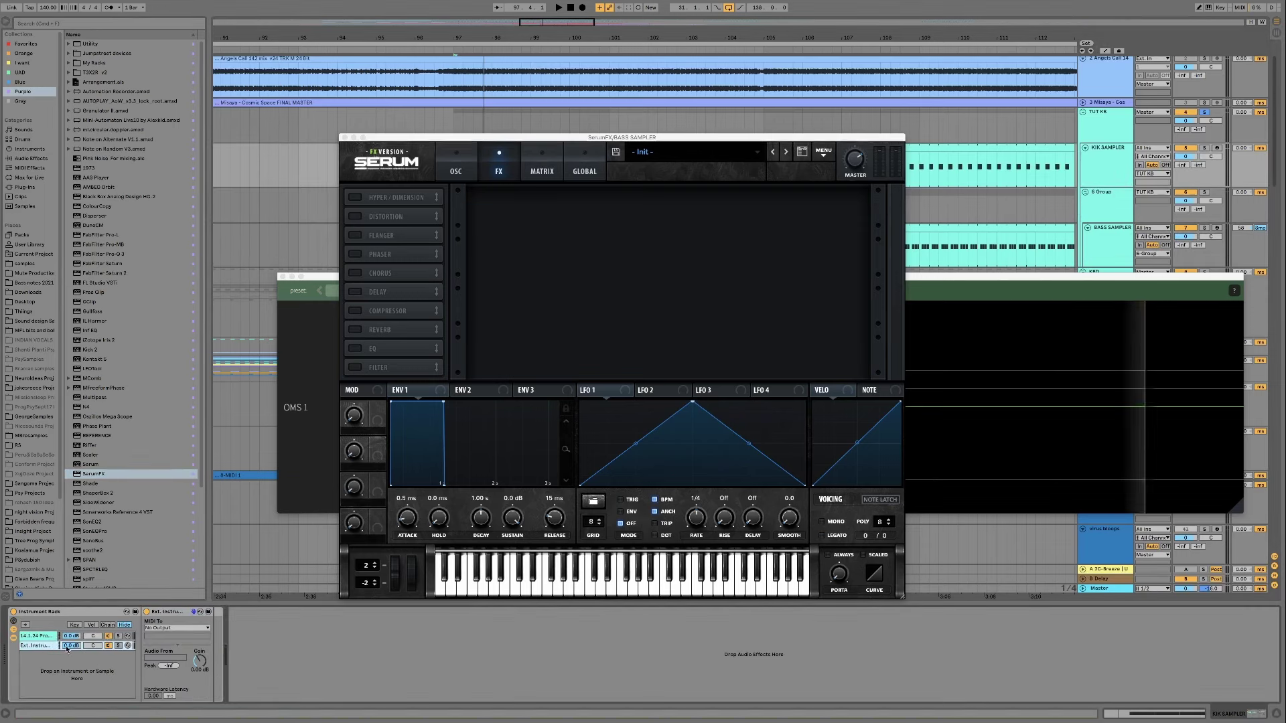
{"action": "left_click", "coordinate": [158, 629]}
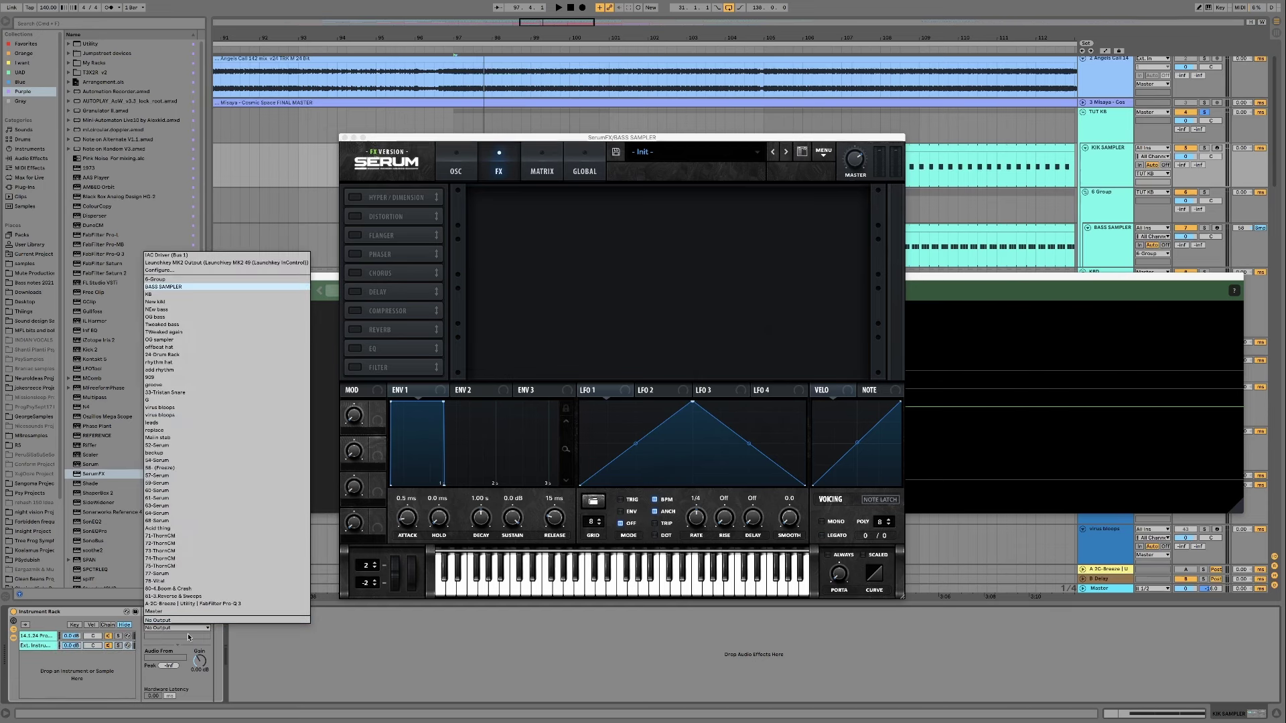
{"action": "left_click", "coordinate": [164, 286]}
{"action": "left_click", "coordinate": [176, 635]}
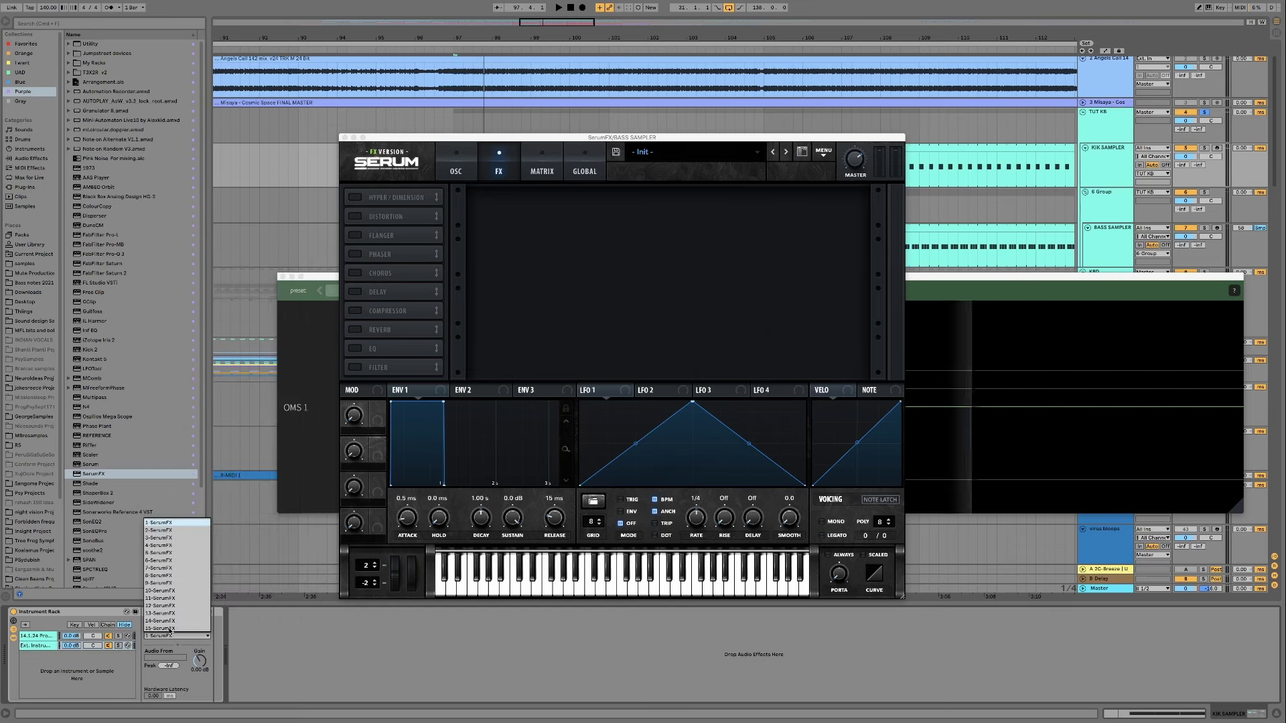
{"action": "left_click", "coordinate": [161, 526]}
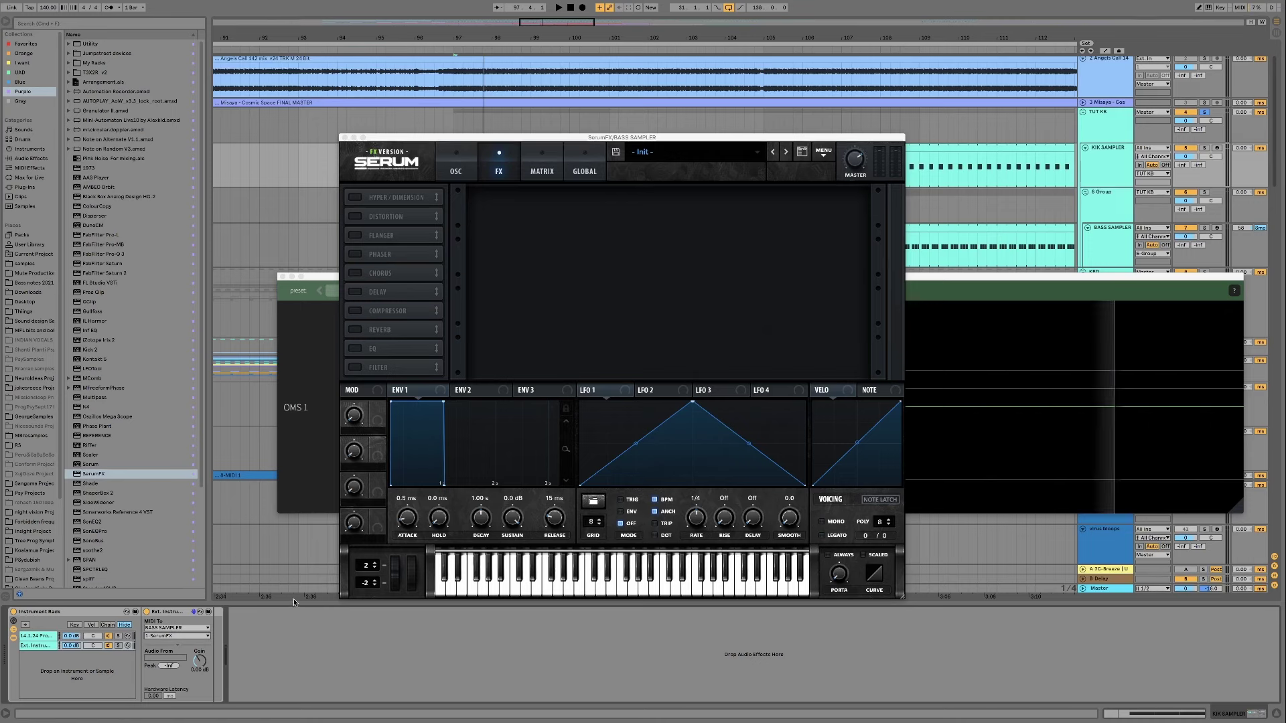
- On the BASS SAMPLER track, enable SerumFX's filter, set its type to MG Low 12 and adjust its cutoff
{"action": "left_click", "coordinate": [1115, 252]}
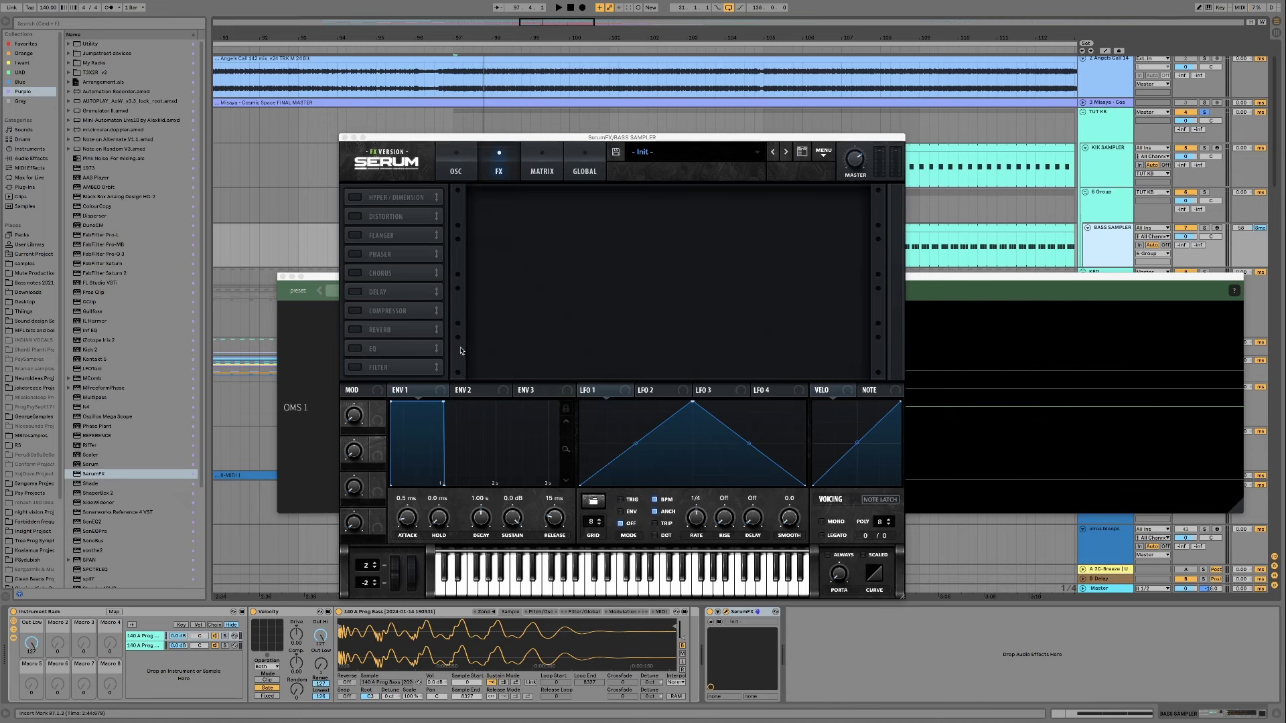
{"action": "left_click", "coordinate": [422, 367]}
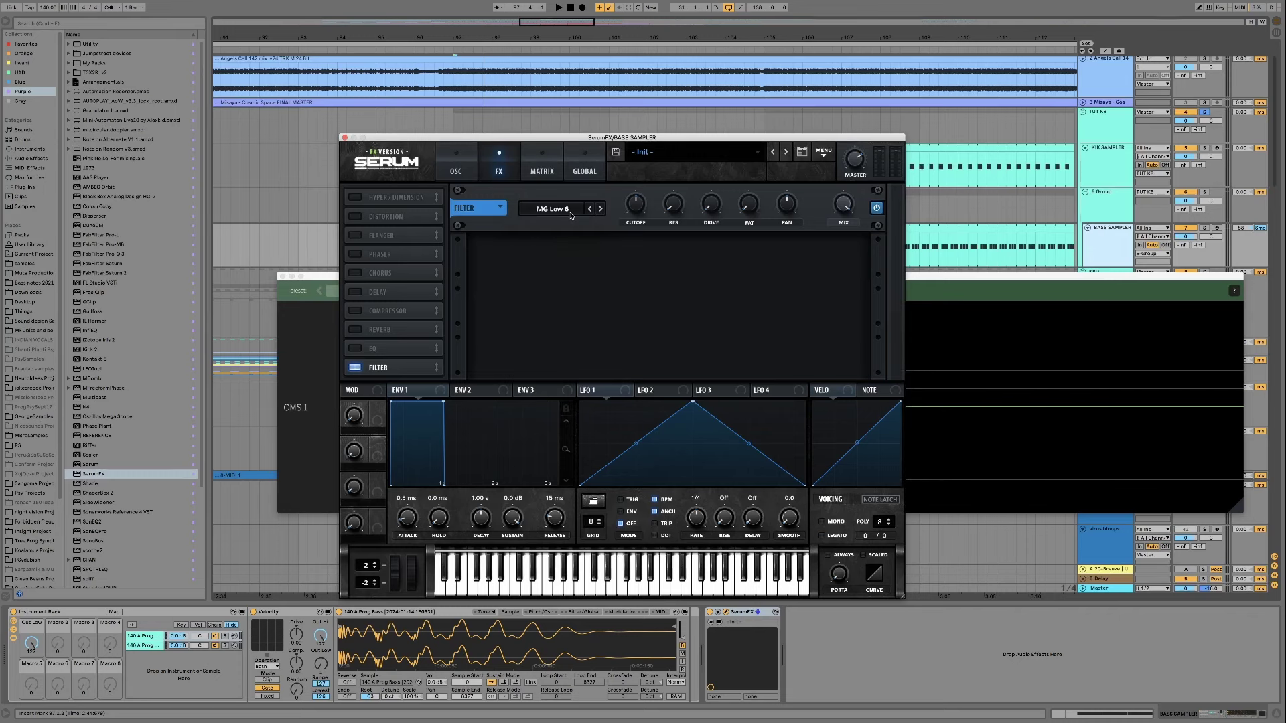
{"action": "left_click", "coordinate": [601, 210]}
{"action": "left_click", "coordinate": [640, 208]}
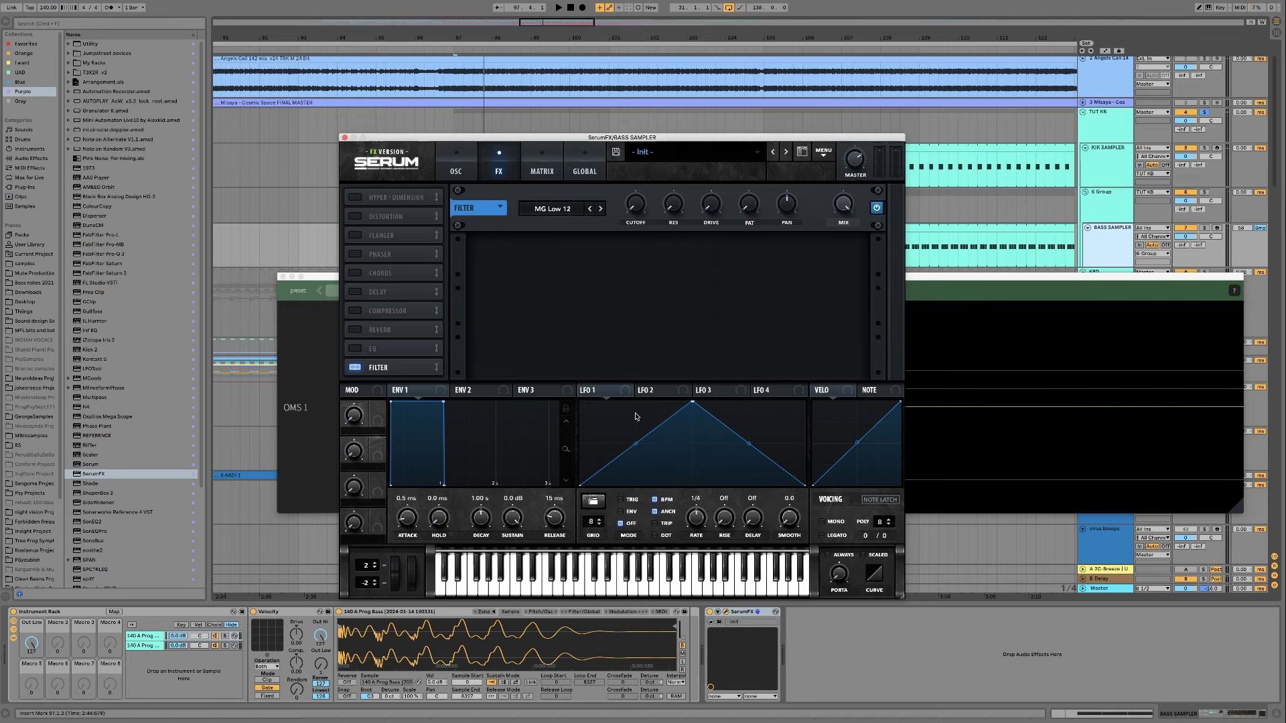
- Set LFO 1 to ENV mode, bend its falling segment outward and assign it to the filter cutoff
{"action": "left_click", "coordinate": [621, 511]}
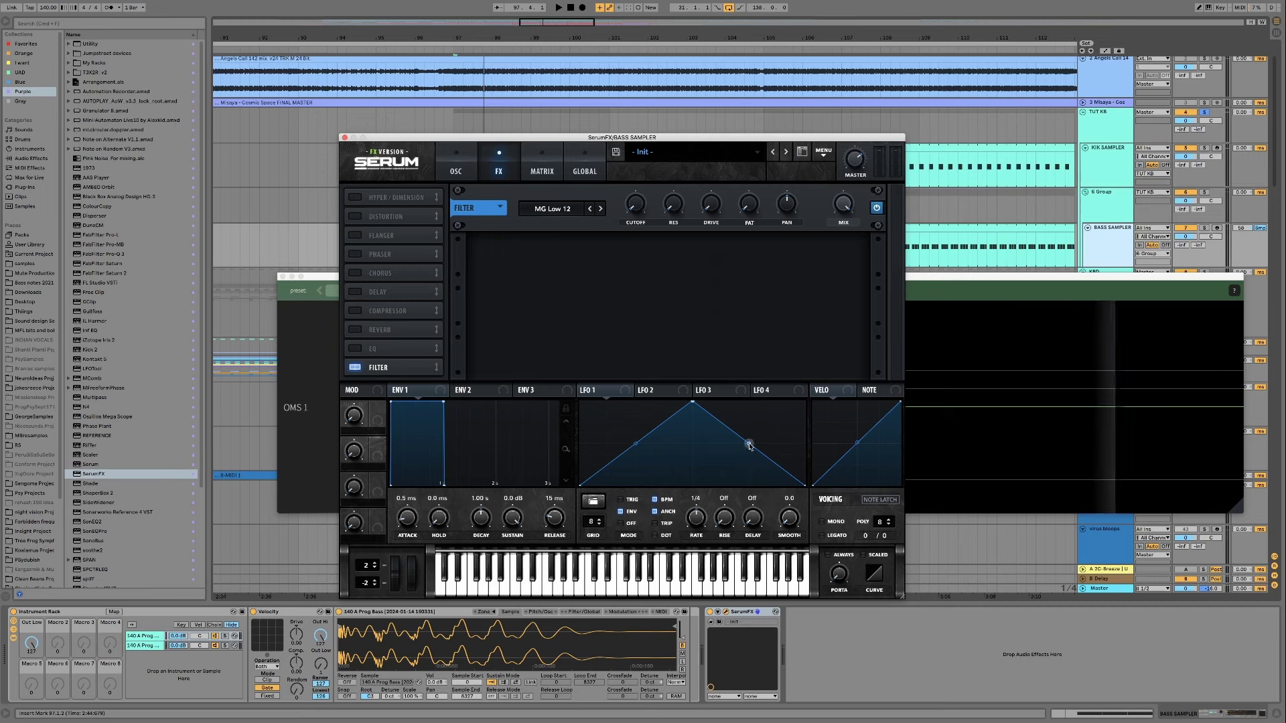
{"action": "left_click_drag", "start_coordinate": [749, 446], "coordinate": [772, 406]}
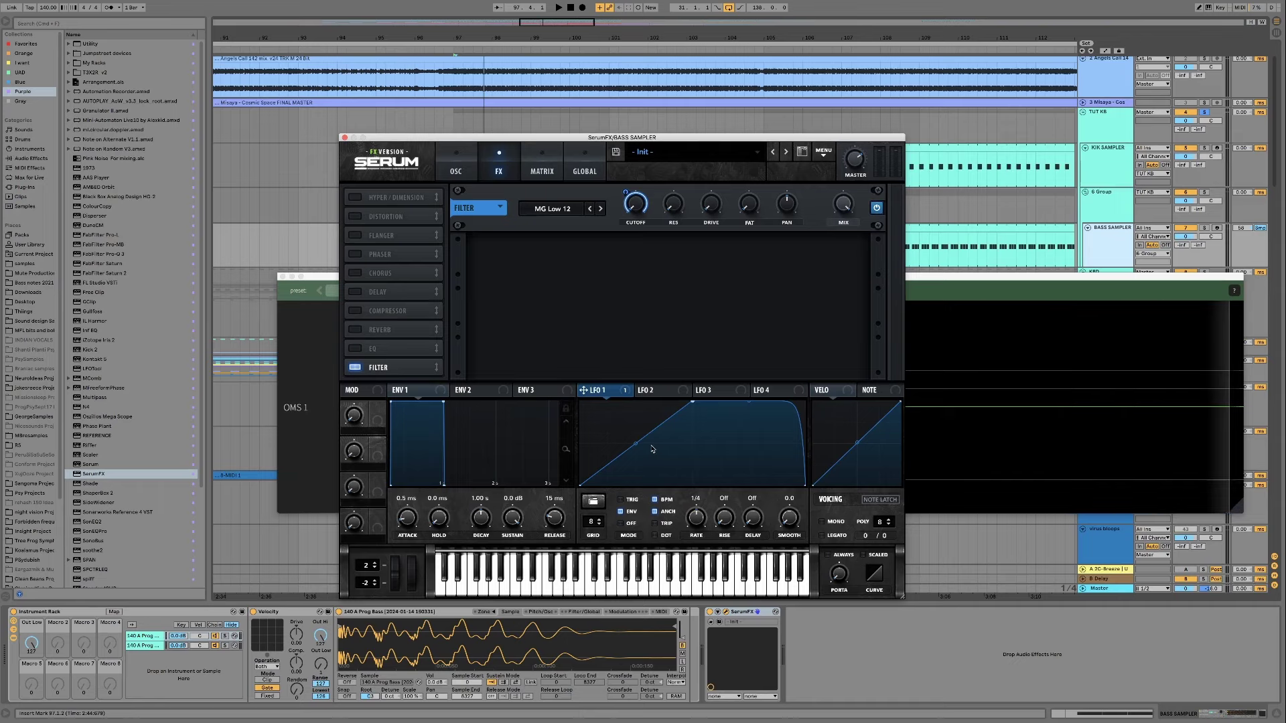
- Rearrange the SerumFX and oscilloscope windows so the effects page and the scope are both in view
{"action": "left_click_drag", "start_coordinate": [625, 138], "coordinate": [334, 128]}
{"action": "left_click_drag", "start_coordinate": [660, 276], "coordinate": [676, 111]}
{"action": "left_click", "coordinate": [288, 161]}
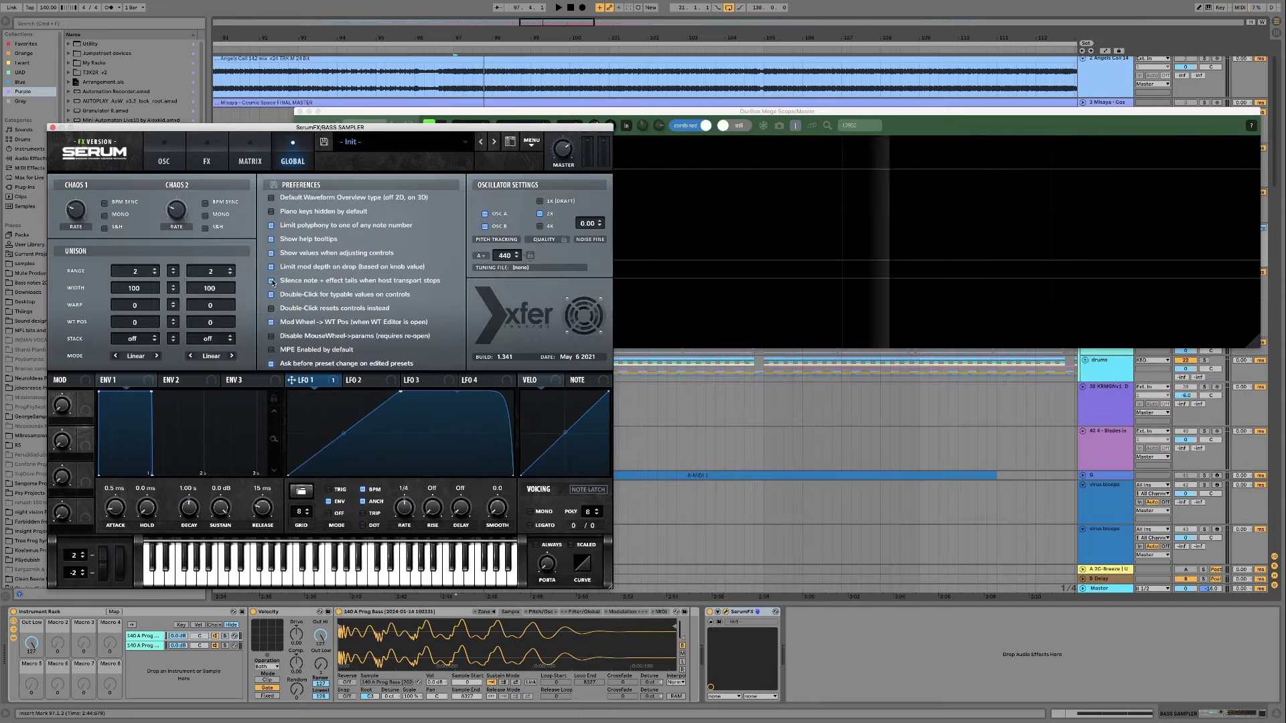
{"action": "left_click", "coordinate": [216, 163]}
{"action": "left_click_drag", "start_coordinate": [327, 128], "coordinate": [343, 183]}
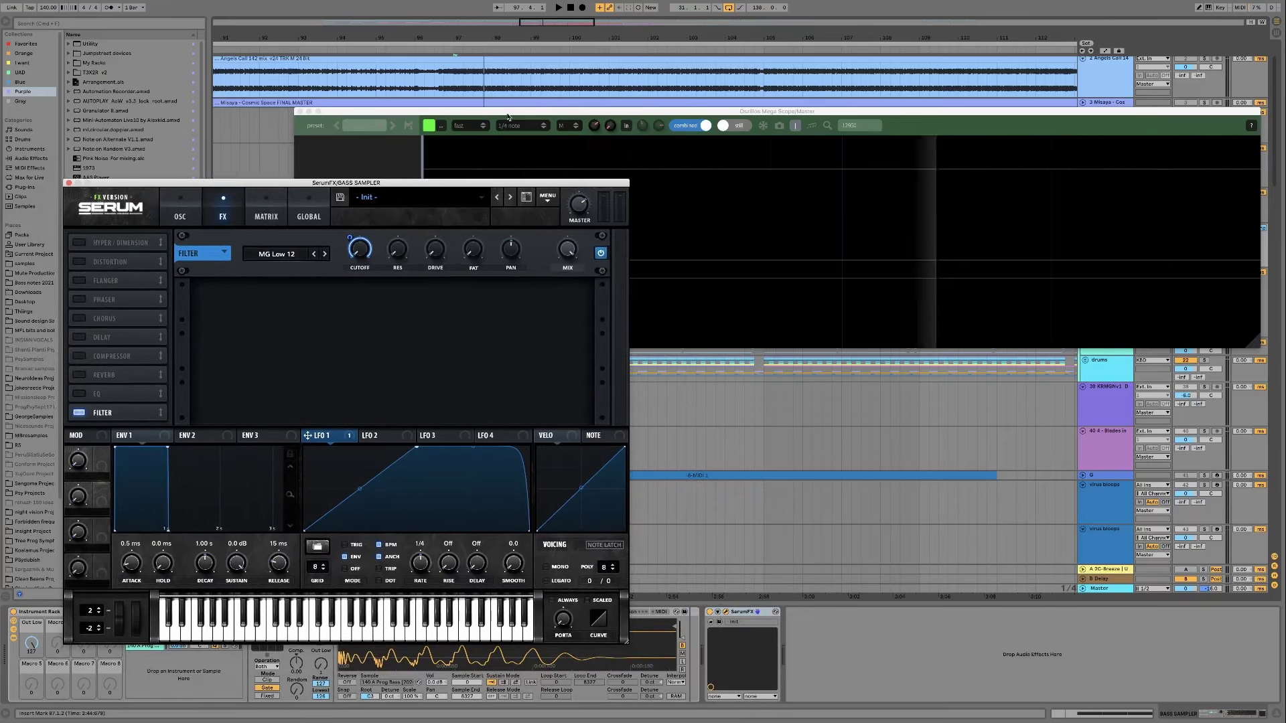
{"action": "left_click_drag", "start_coordinate": [508, 115], "coordinate": [508, 65]}
- Bypass the SerumFX filter, move its window below the scope and play the unfiltered kick and bass
{"action": "left_click", "coordinate": [575, 246]}
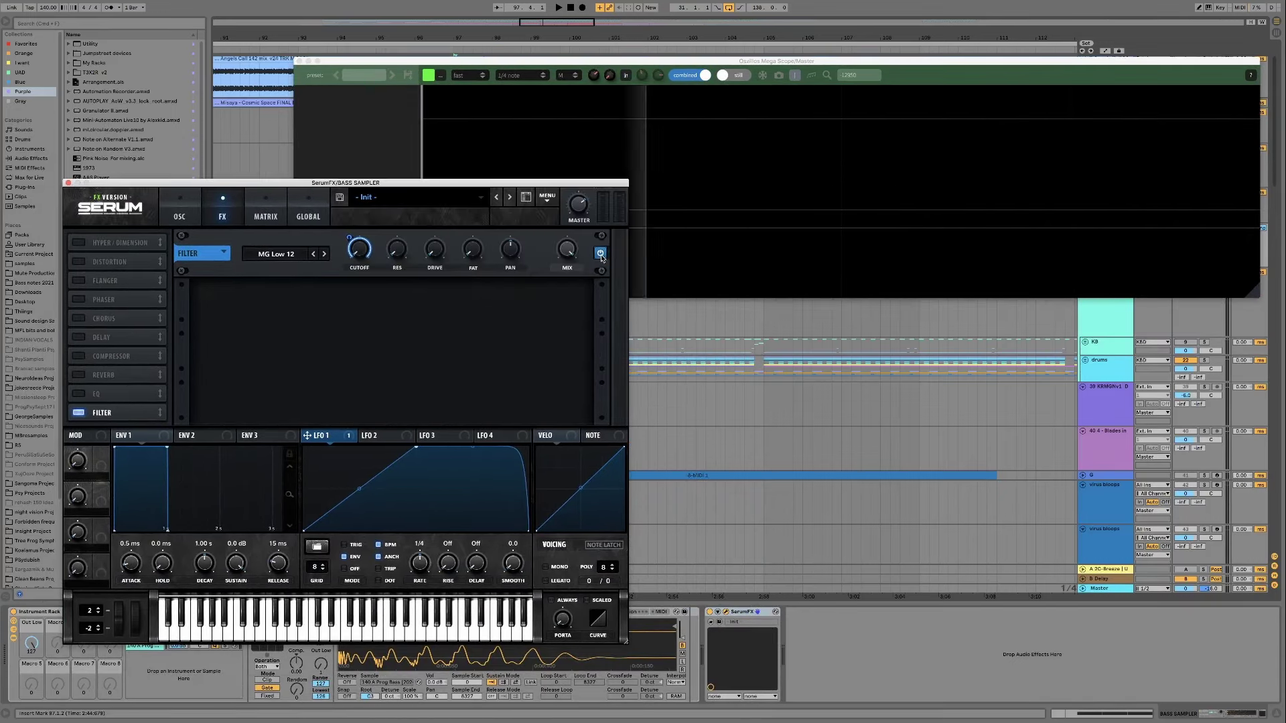
{"action": "left_click", "coordinate": [601, 256]}
{"action": "left_click_drag", "start_coordinate": [553, 182], "coordinate": [547, 276]}
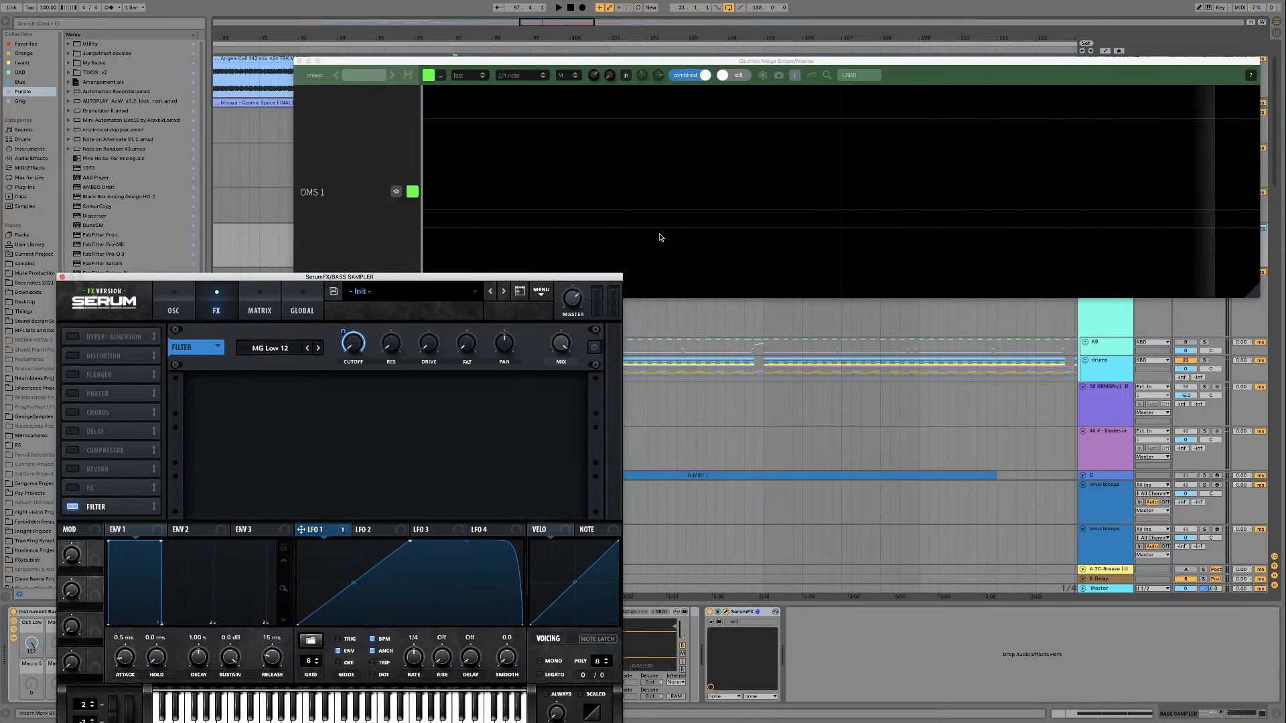
{"action": "key", "text": "space"}
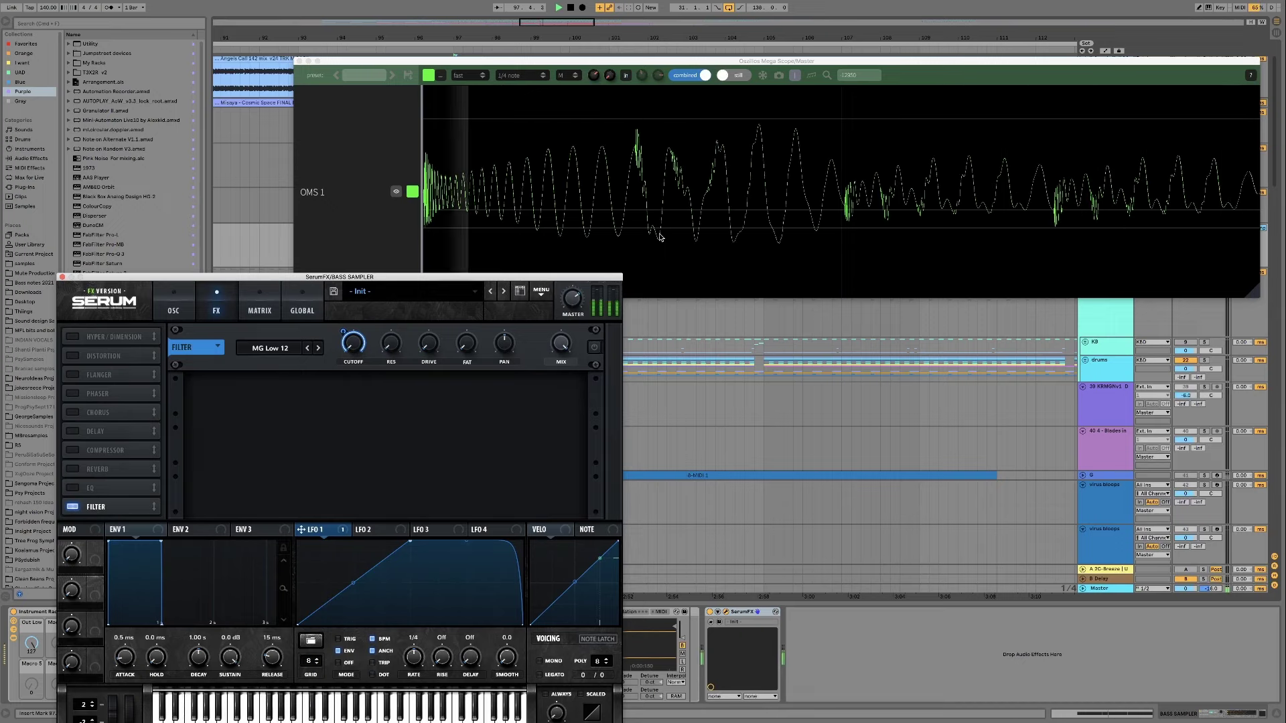
{"action": "key", "text": "space"}
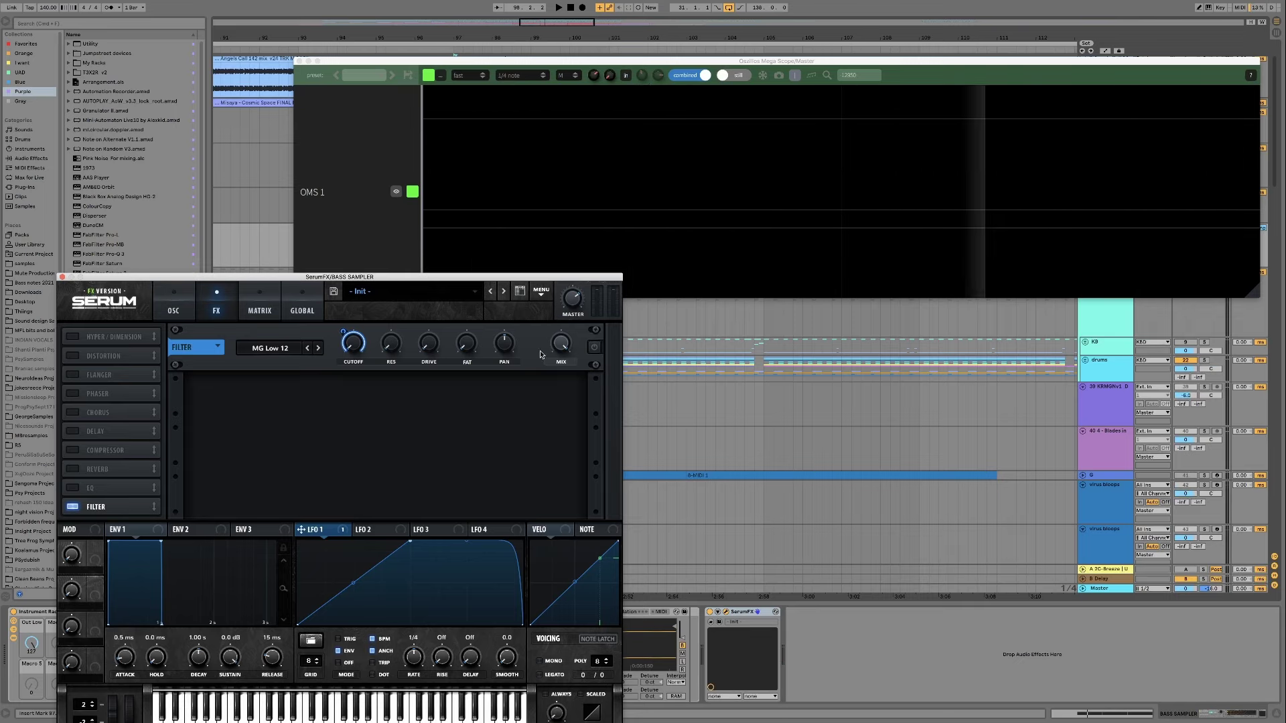
- Play the kick and bass with the SerumFX filter re-enabled, set its type to MG Low 6 and bend LFO 1's rising segment downward
{"action": "key", "text": "space"}
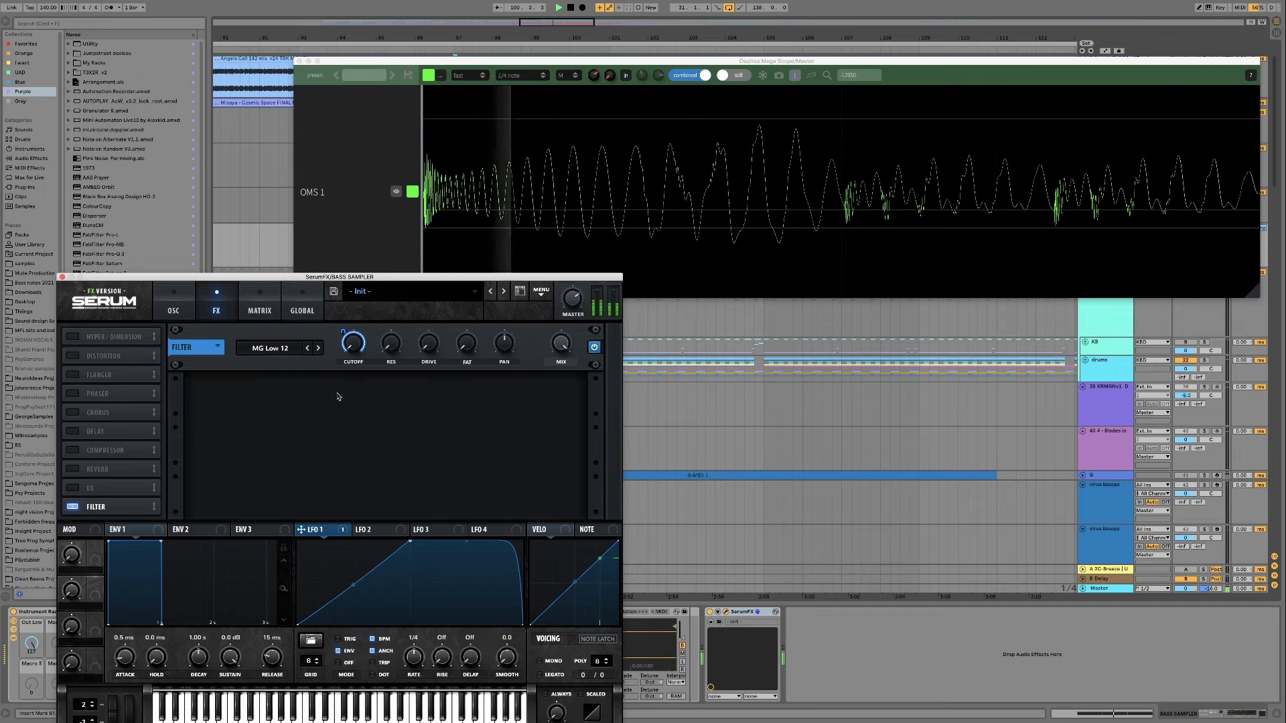
{"action": "left_click", "coordinate": [308, 348]}
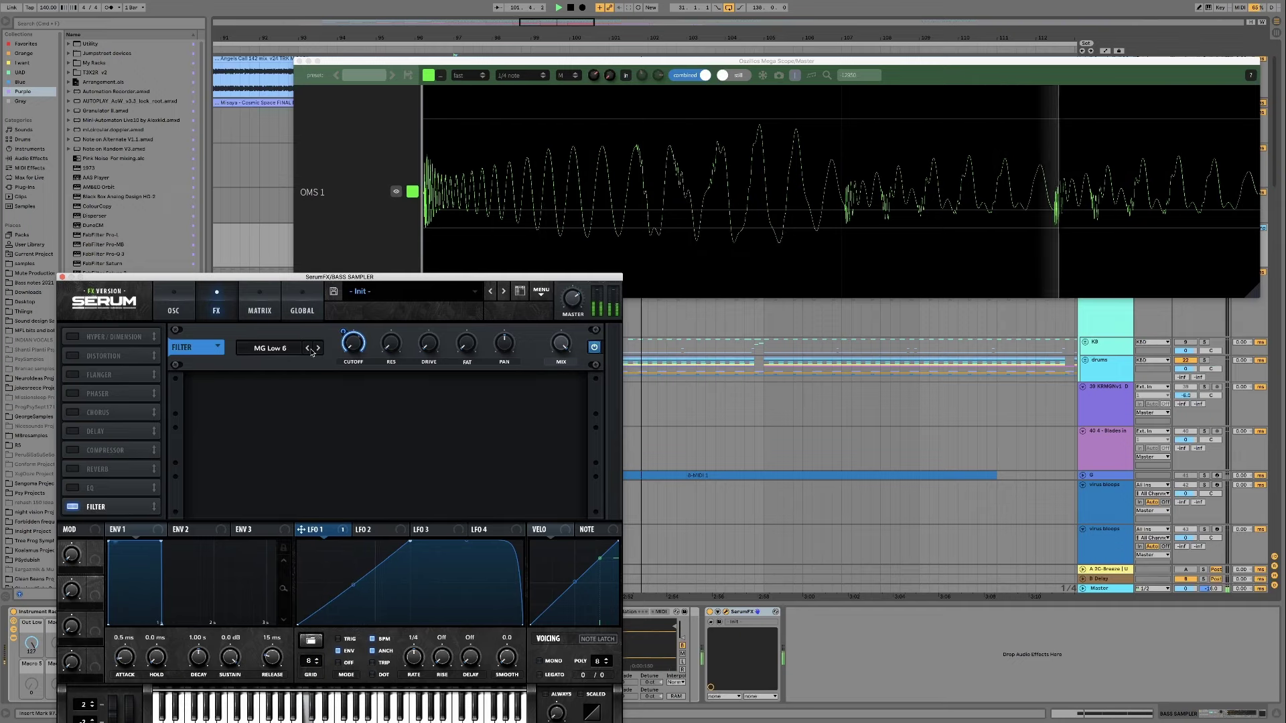
{"action": "left_click_drag", "start_coordinate": [349, 594], "coordinate": [354, 594]}
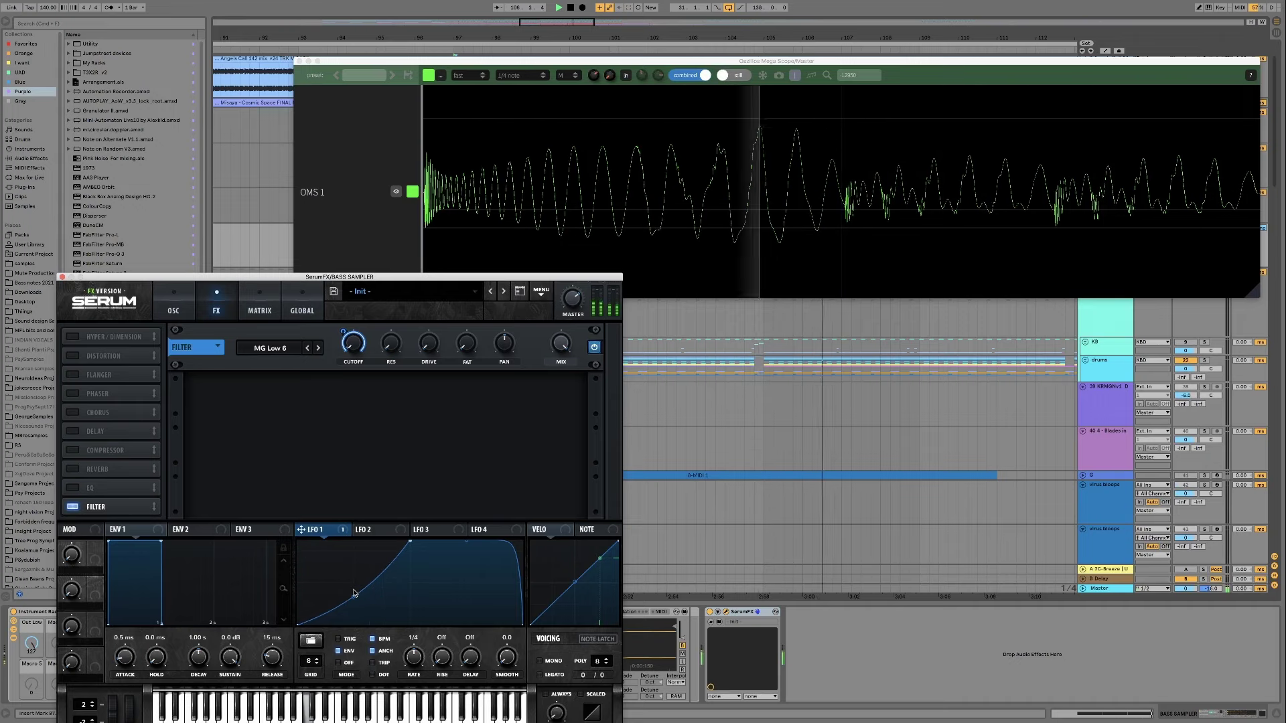
{"action": "key", "text": "space"}
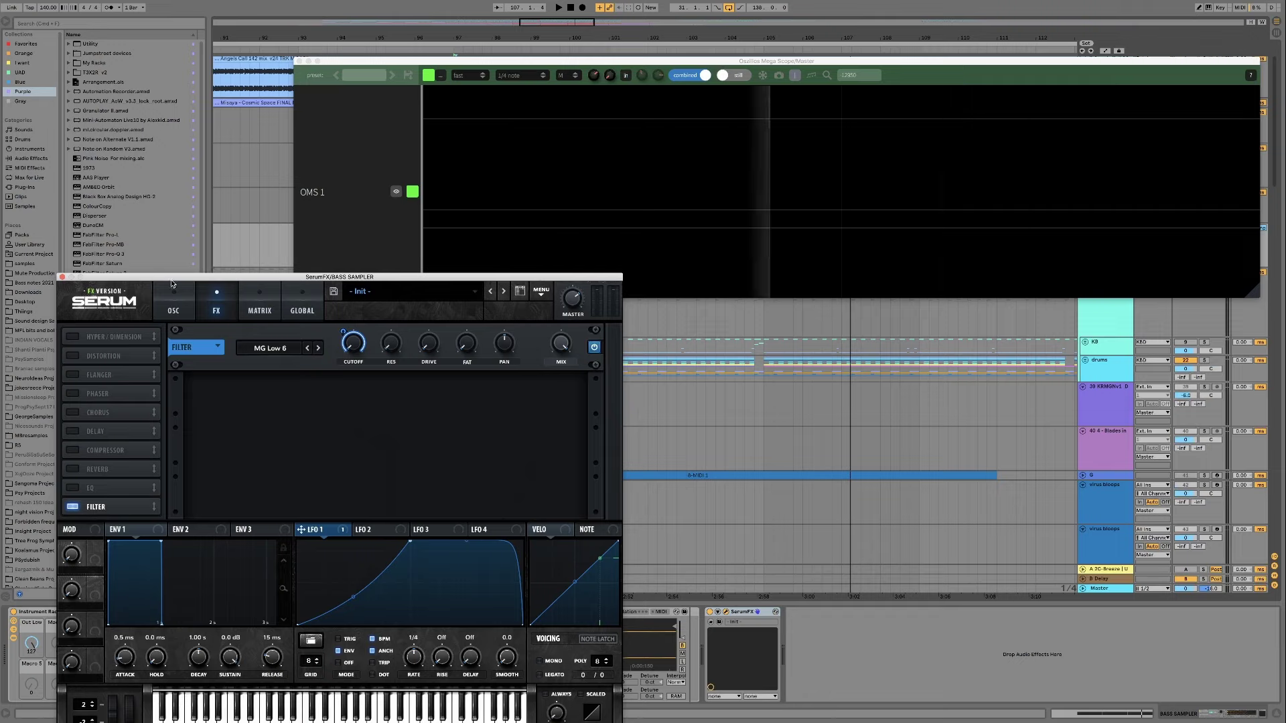
- Move the SerumFX window clear of the BASS SAMPLER device chain and close it
{"action": "left_click_drag", "start_coordinate": [150, 281], "coordinate": [470, 227]}
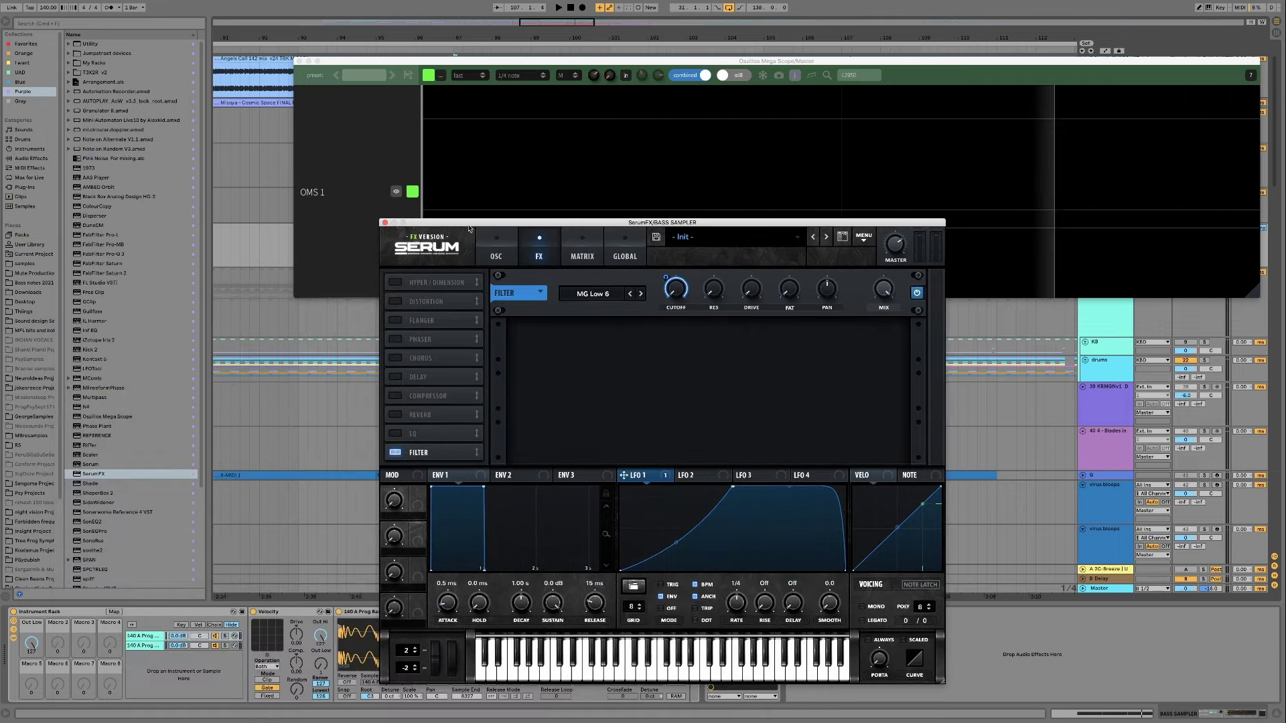
{"action": "left_click", "coordinate": [385, 223]}
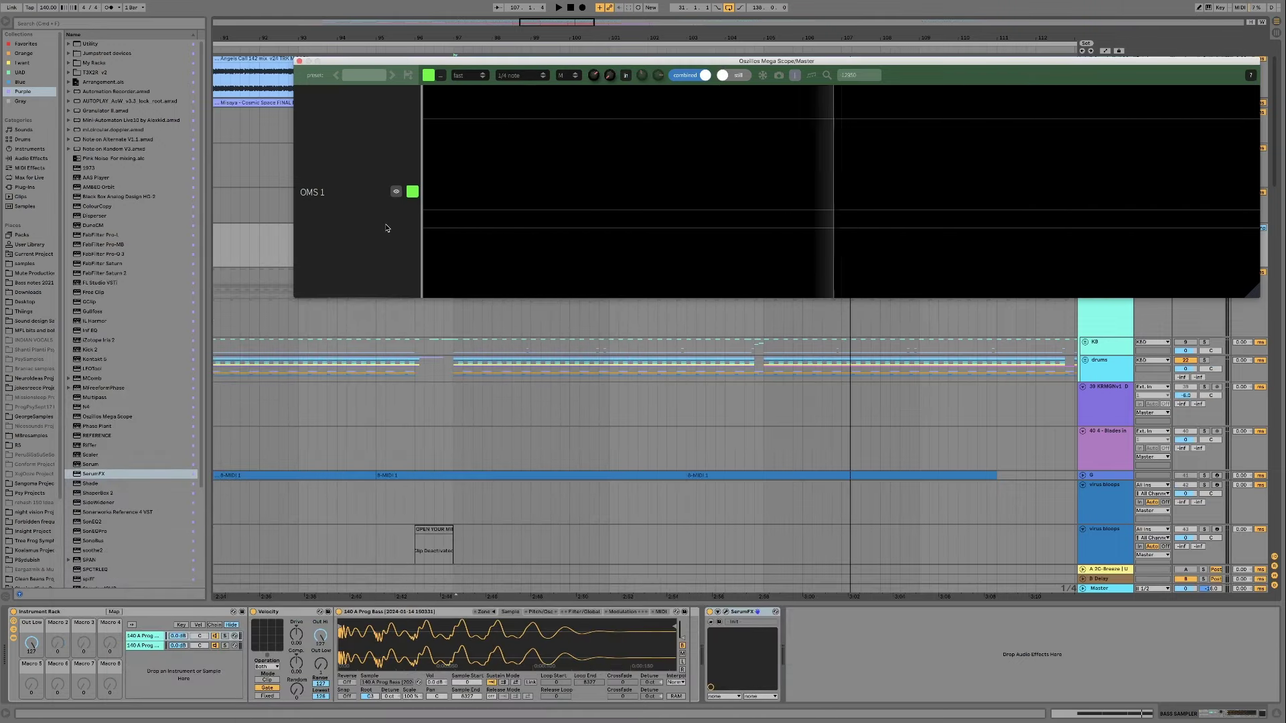